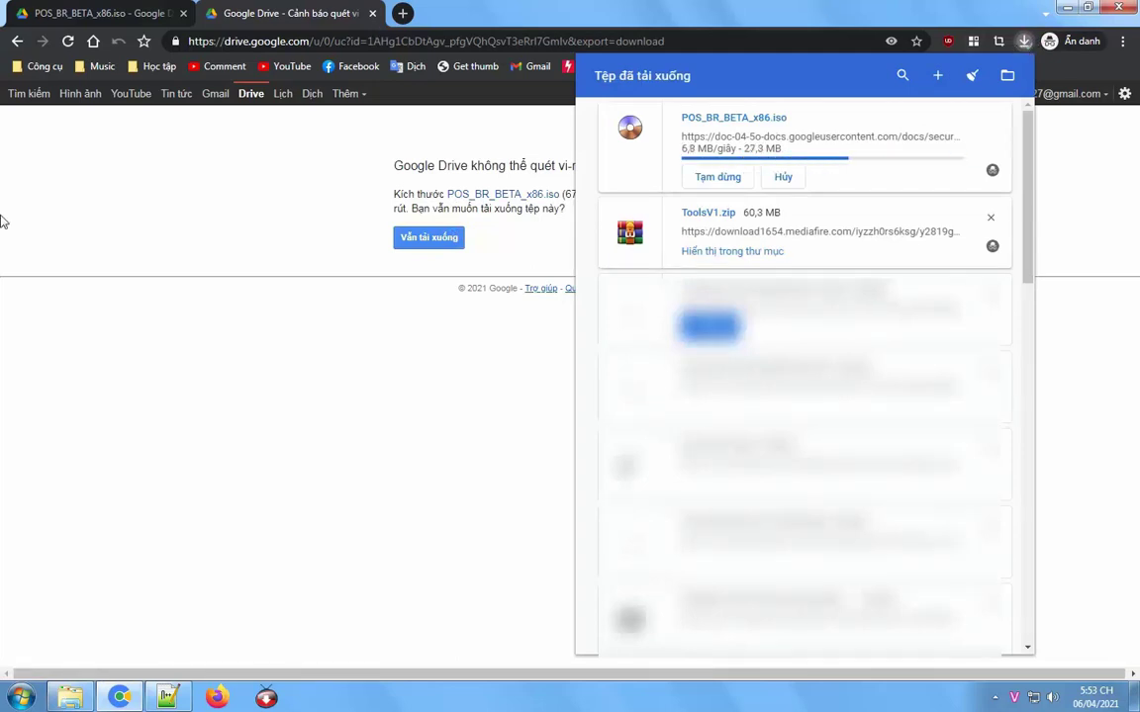
- Close the extra Google Drive tab for POS_BR_BETA_x86.iso and open the 7-Zip download page on 7-zip.org
click(4, 213)
click(182, 13)
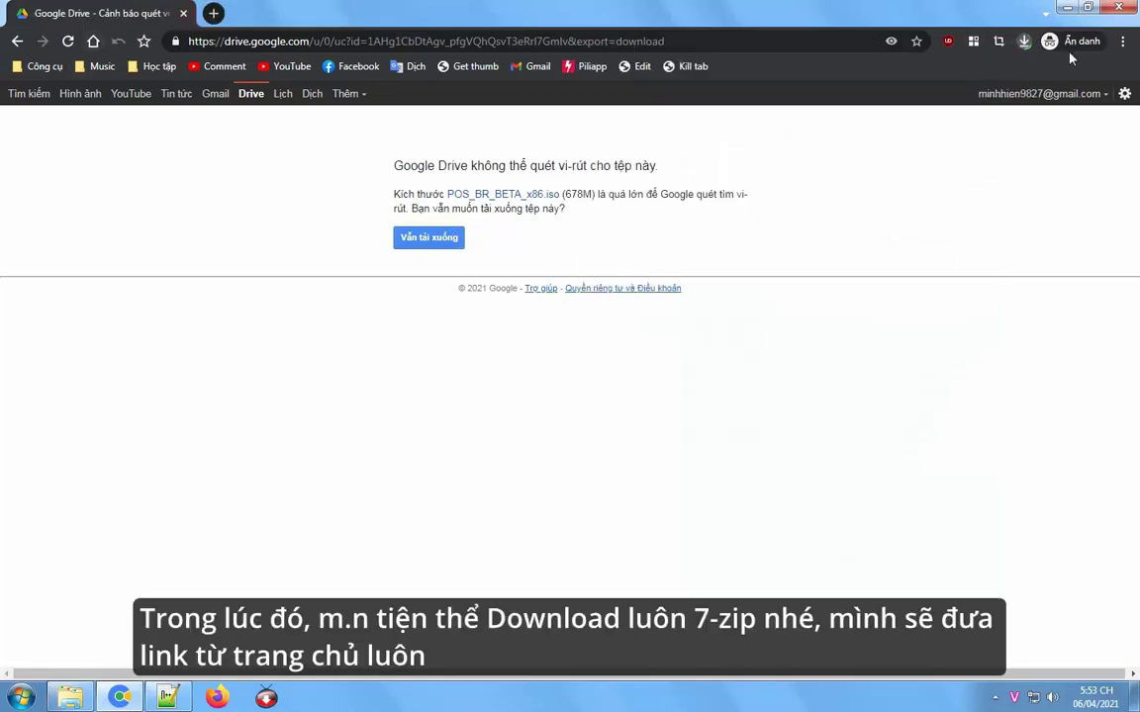
click(168, 698)
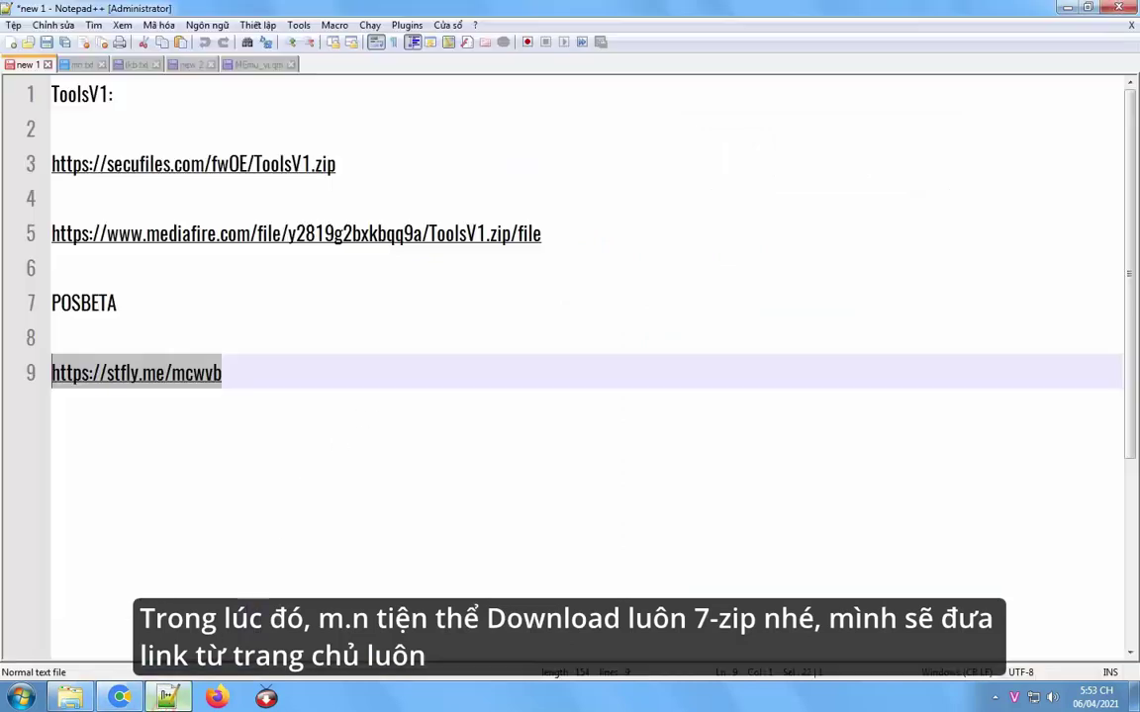
key(alt+Tab)
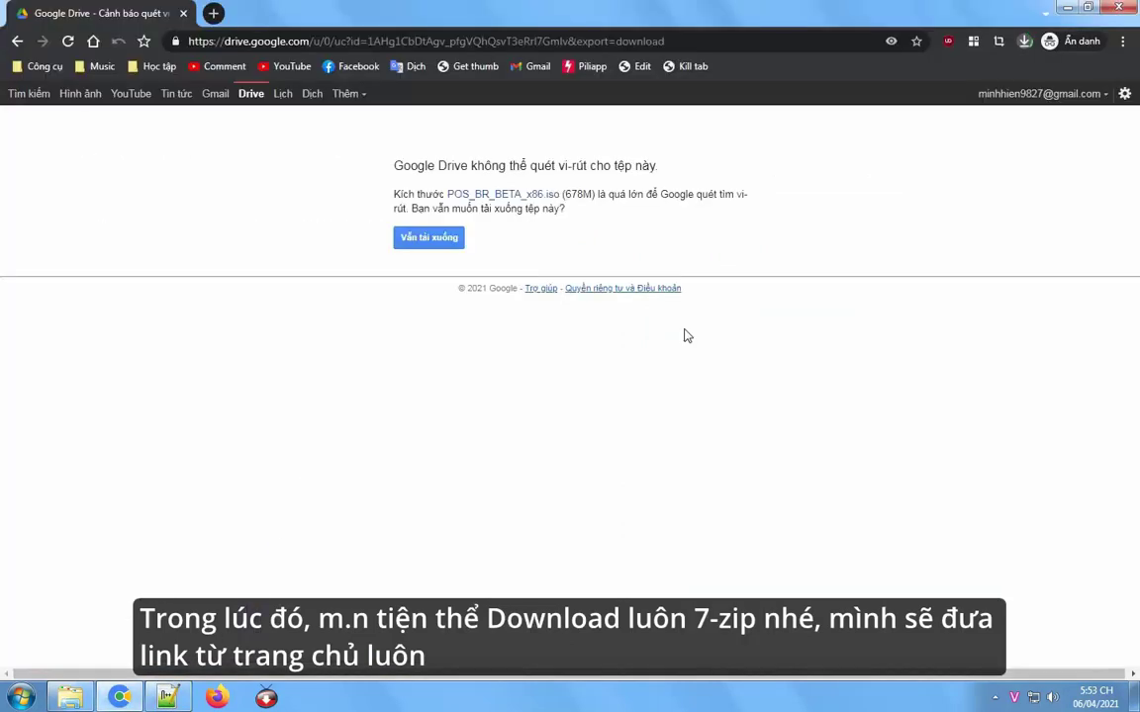
click(446, 42)
text(7)
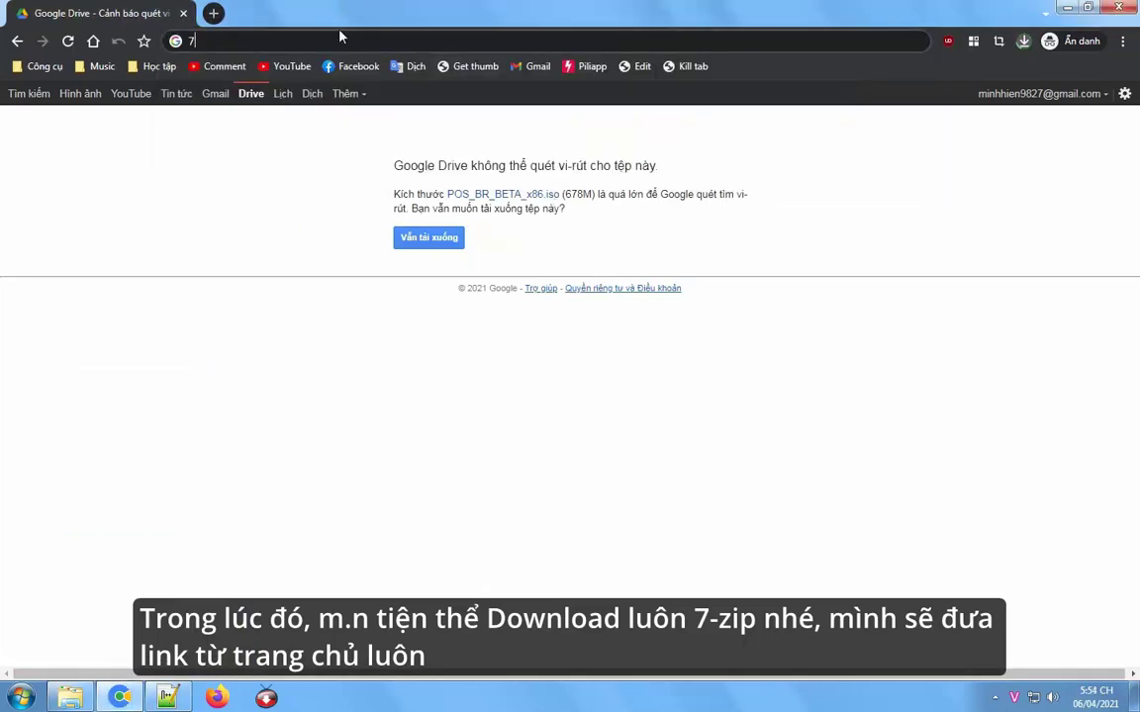
text(ZIP)
key(Return)
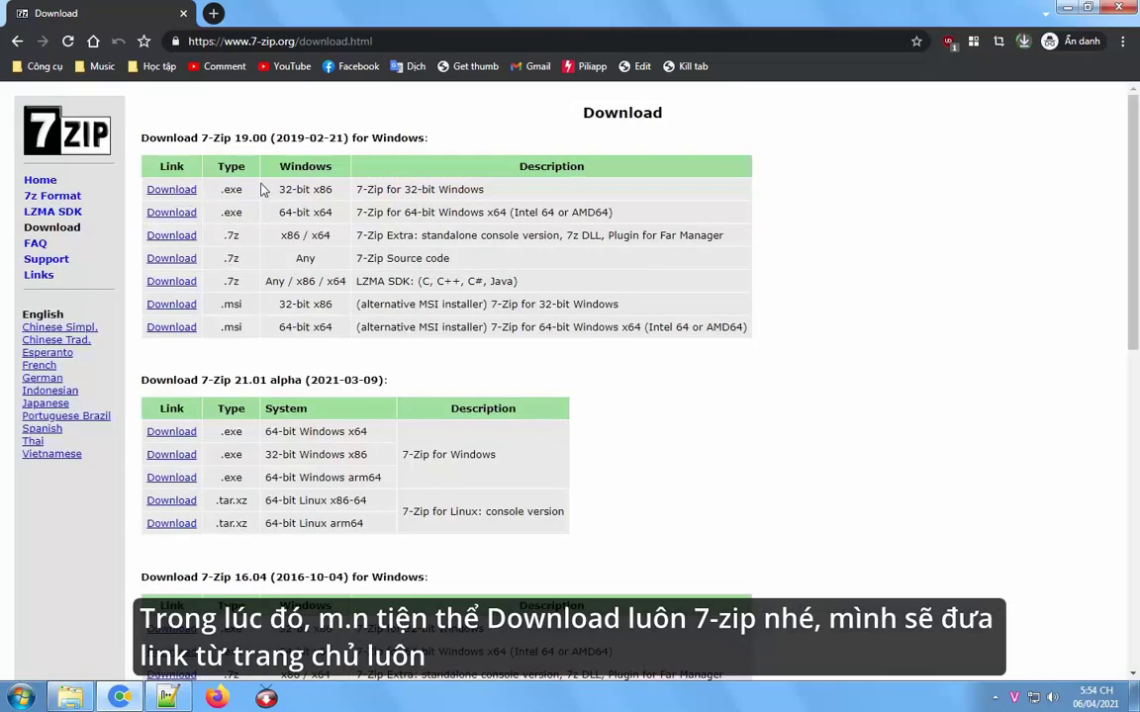
- Download the 32-bit x86 .exe installer of 7-Zip 19.00 and check the browser's list of downloads
drag(141, 138, 428, 138)
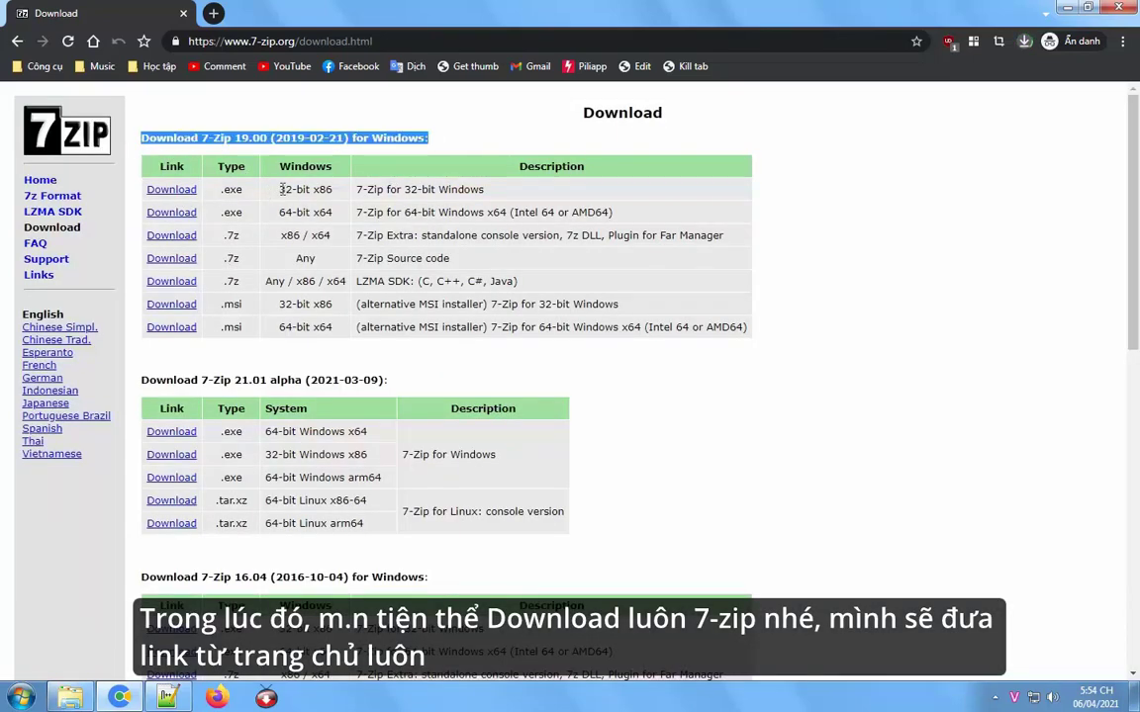
drag(281, 189, 369, 184)
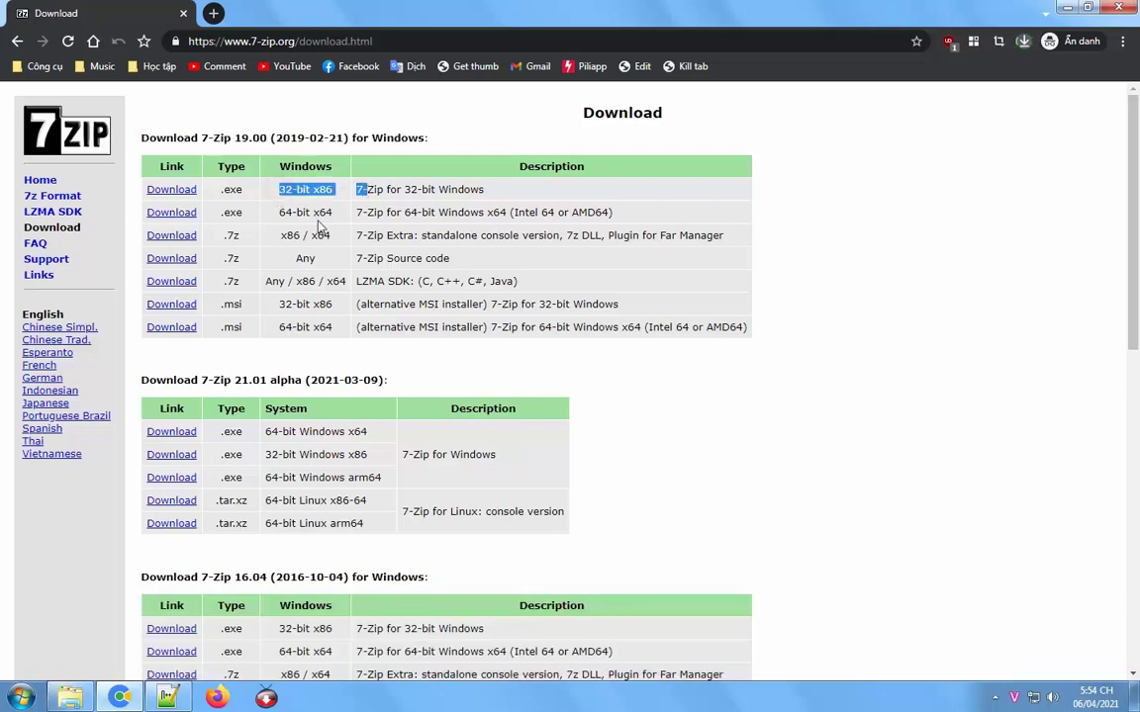
drag(279, 213, 333, 210)
click(229, 191)
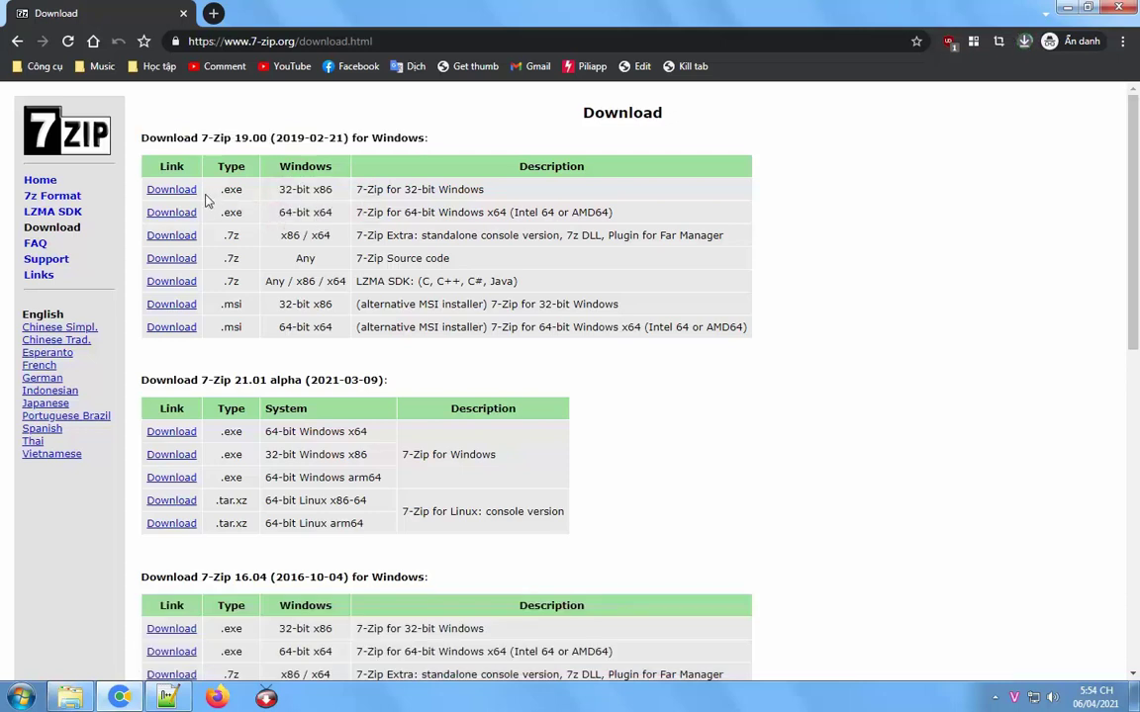
click(183, 197)
click(93, 41)
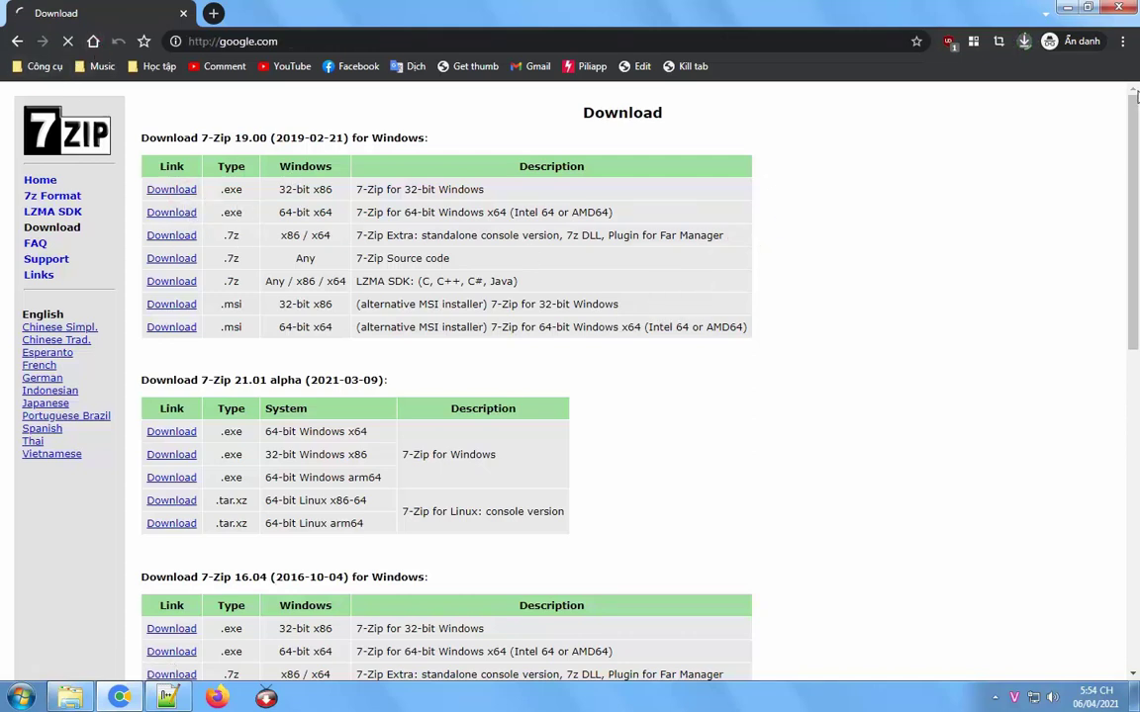
click(1024, 42)
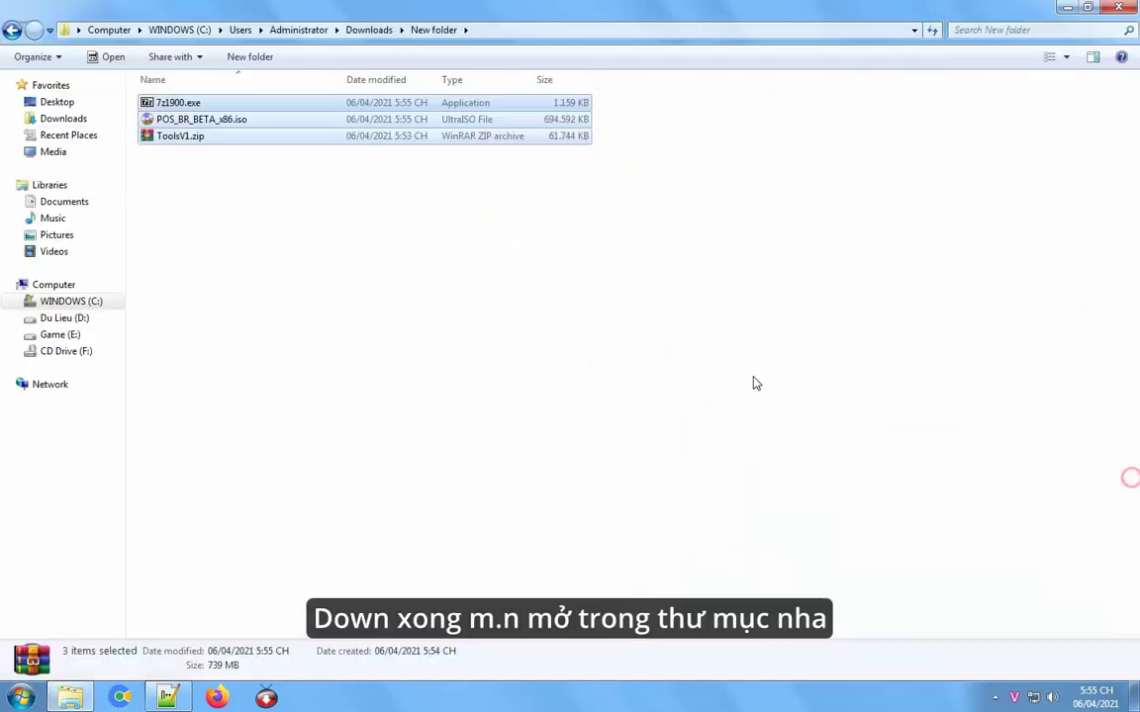
- Show the download folder's files as tiles and install 7-Zip from 7z1900.exe into C:\Program Files\7-Zip\
click(756, 383)
click(1049, 57)
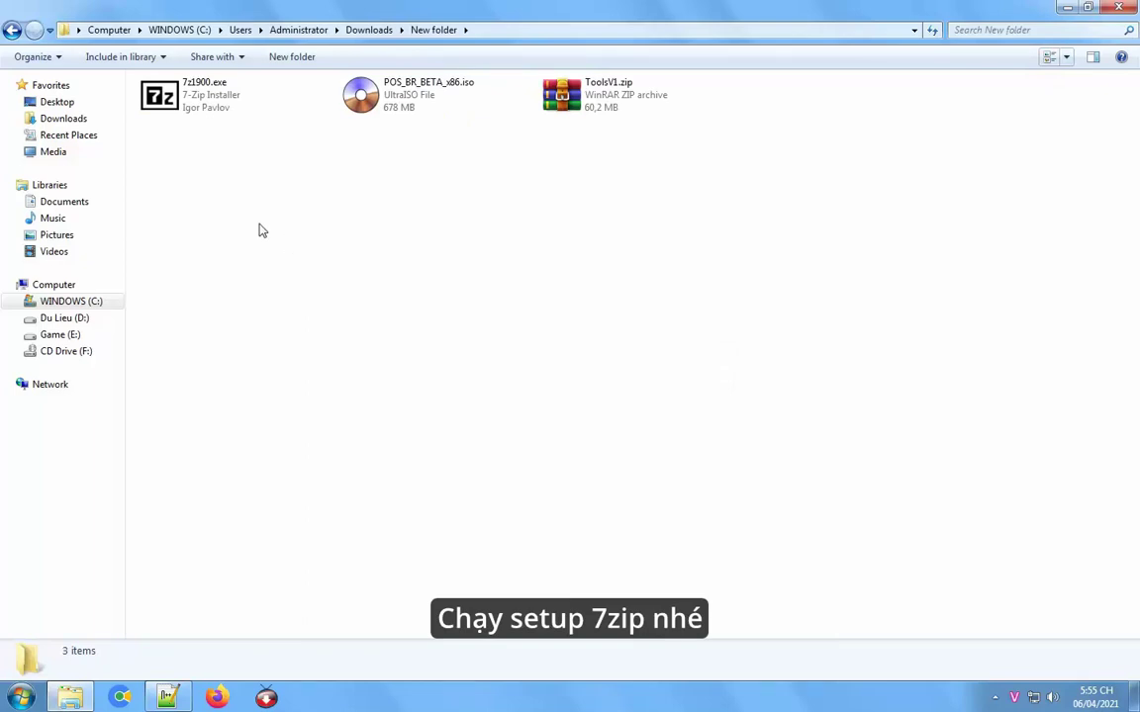
double_click(217, 108)
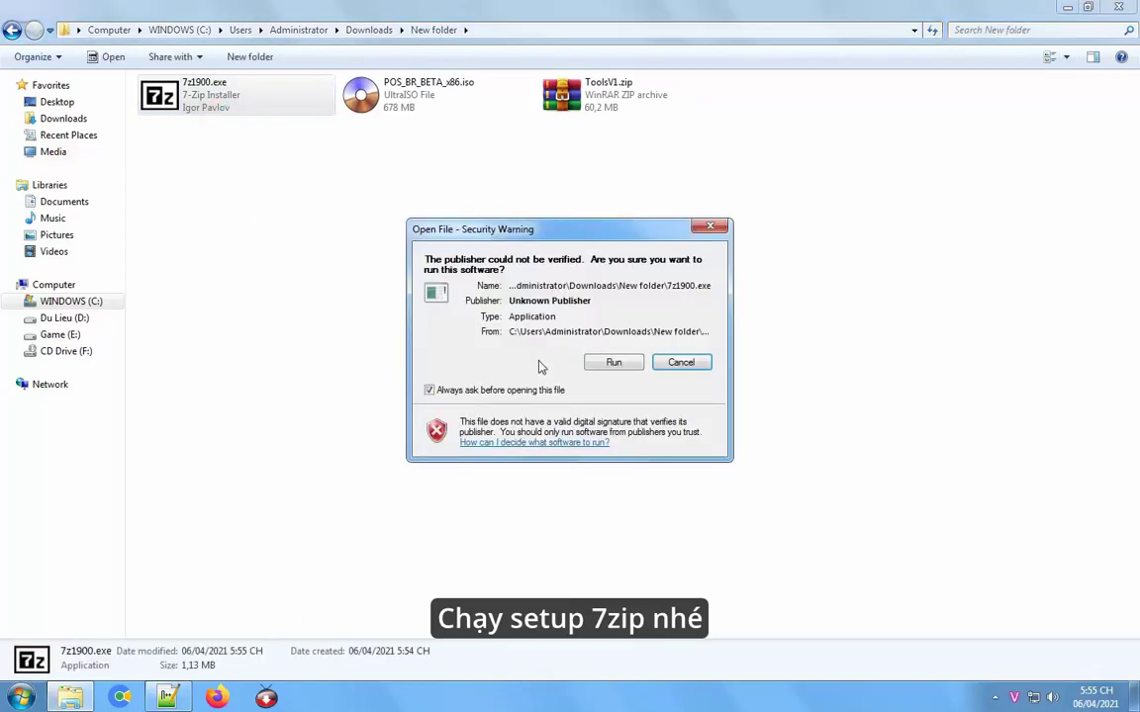
click(609, 363)
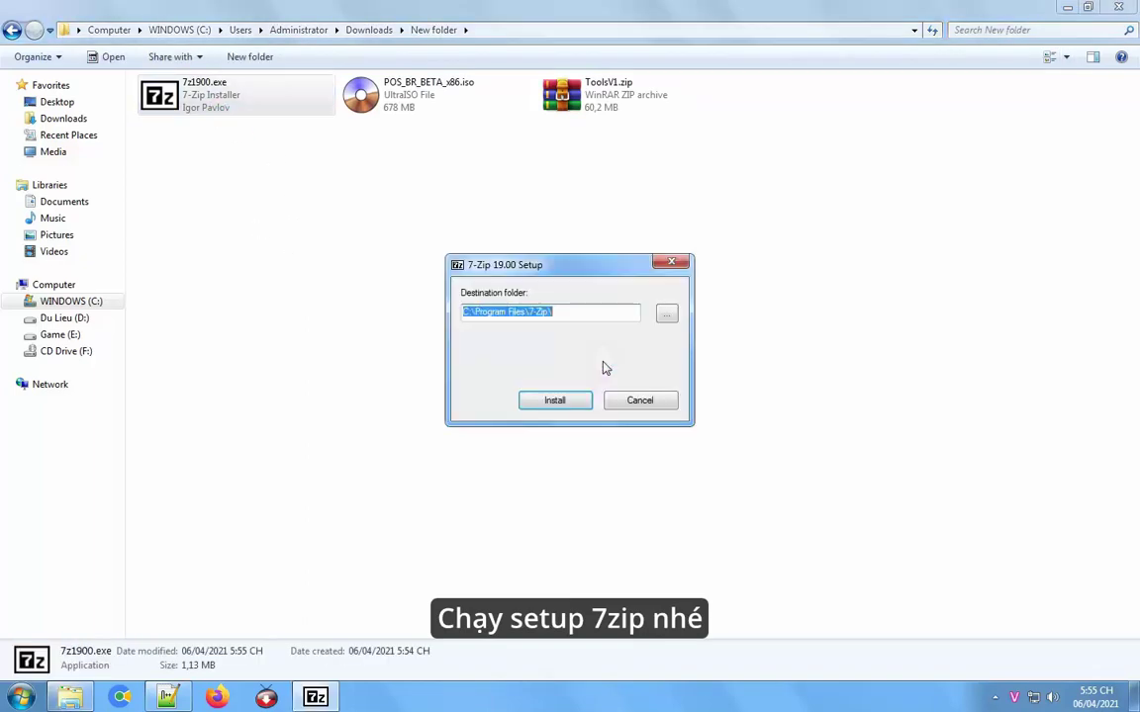
click(544, 407)
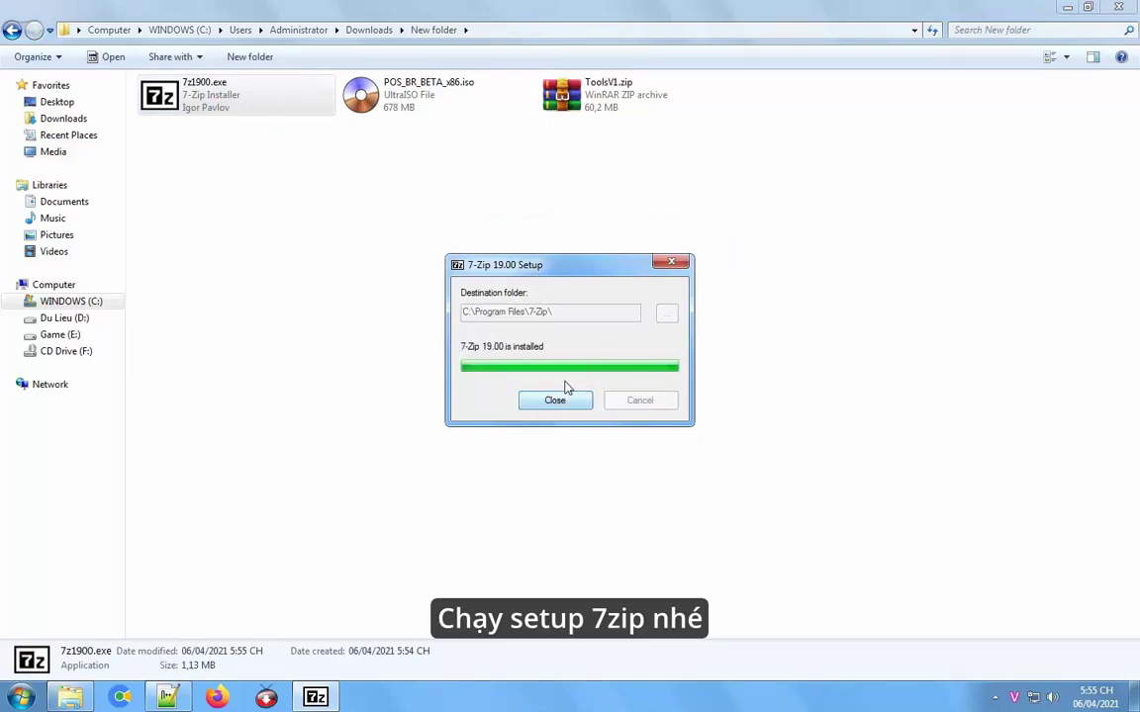
click(569, 402)
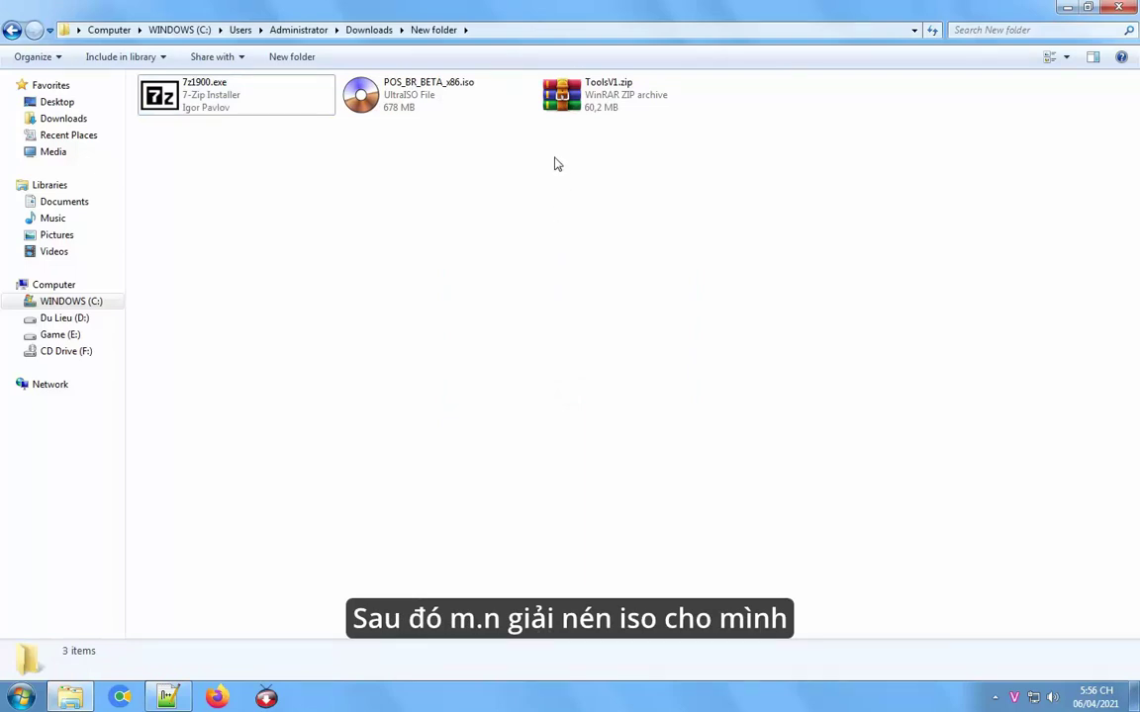
- Extract the contents of POS_BR_BETA_x86.iso directly into the current folder with WinRAR
click(389, 105)
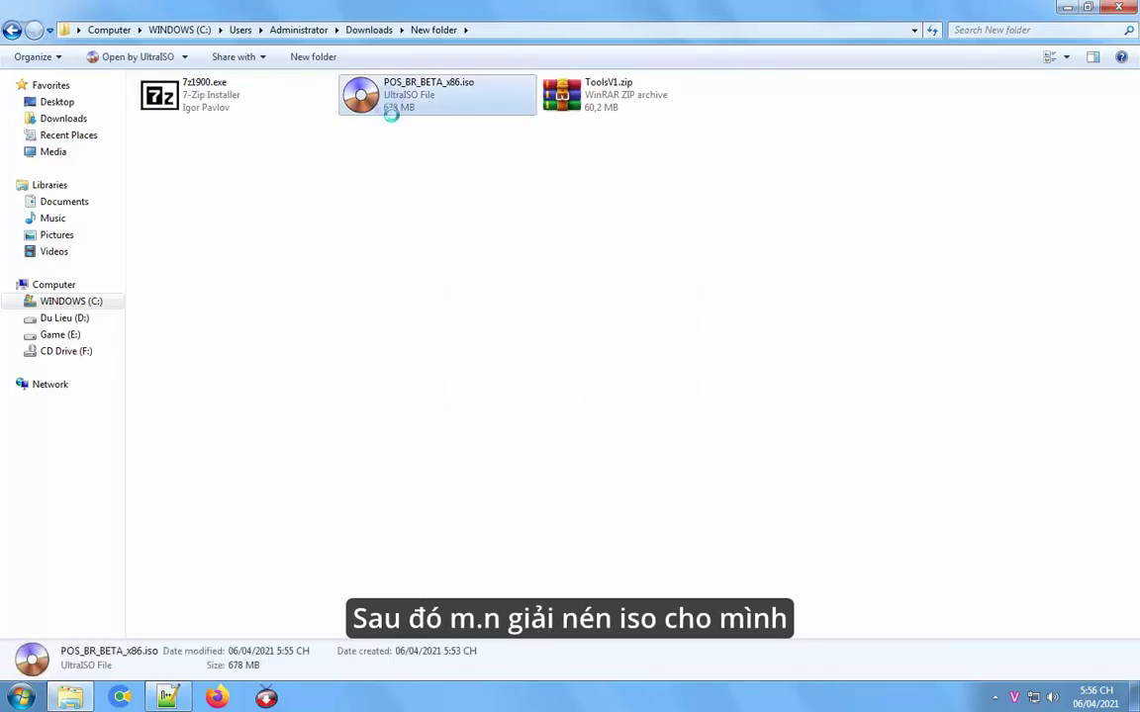
right_click(391, 109)
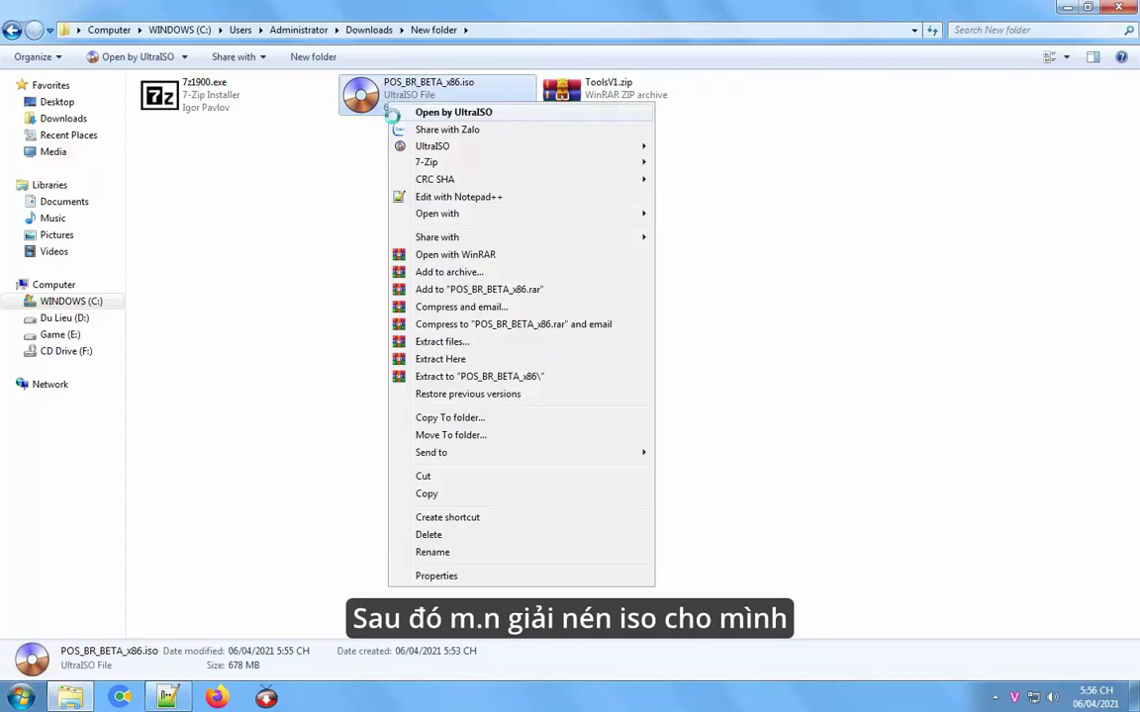
click(471, 361)
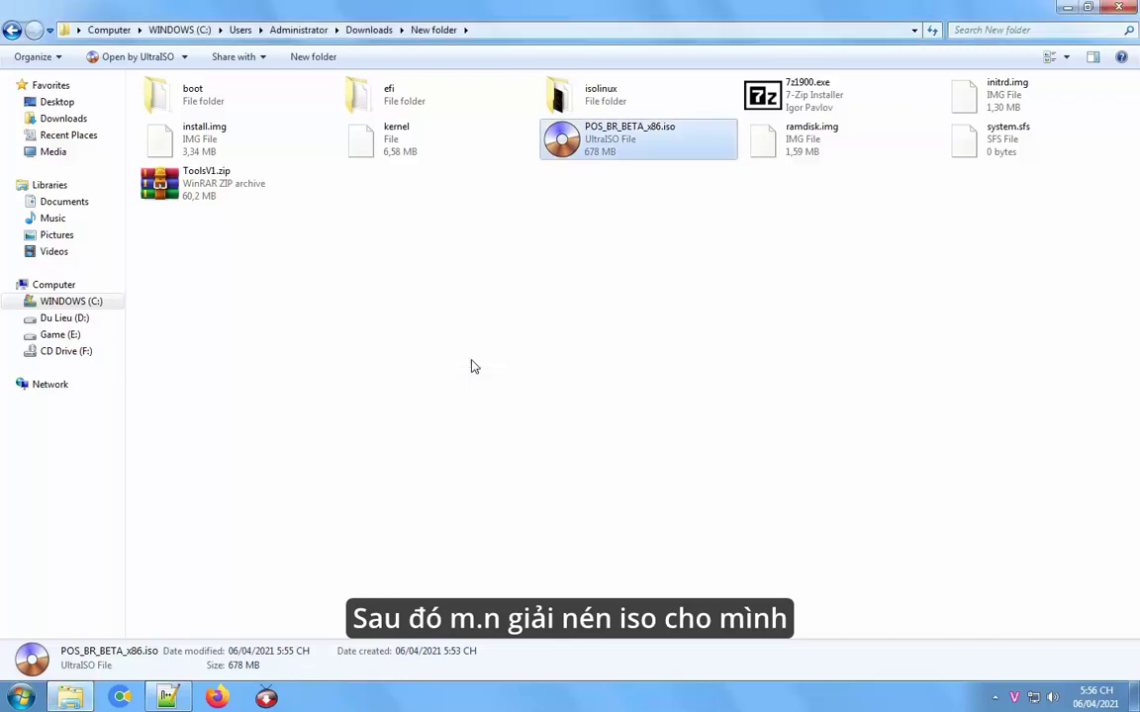
click(572, 237)
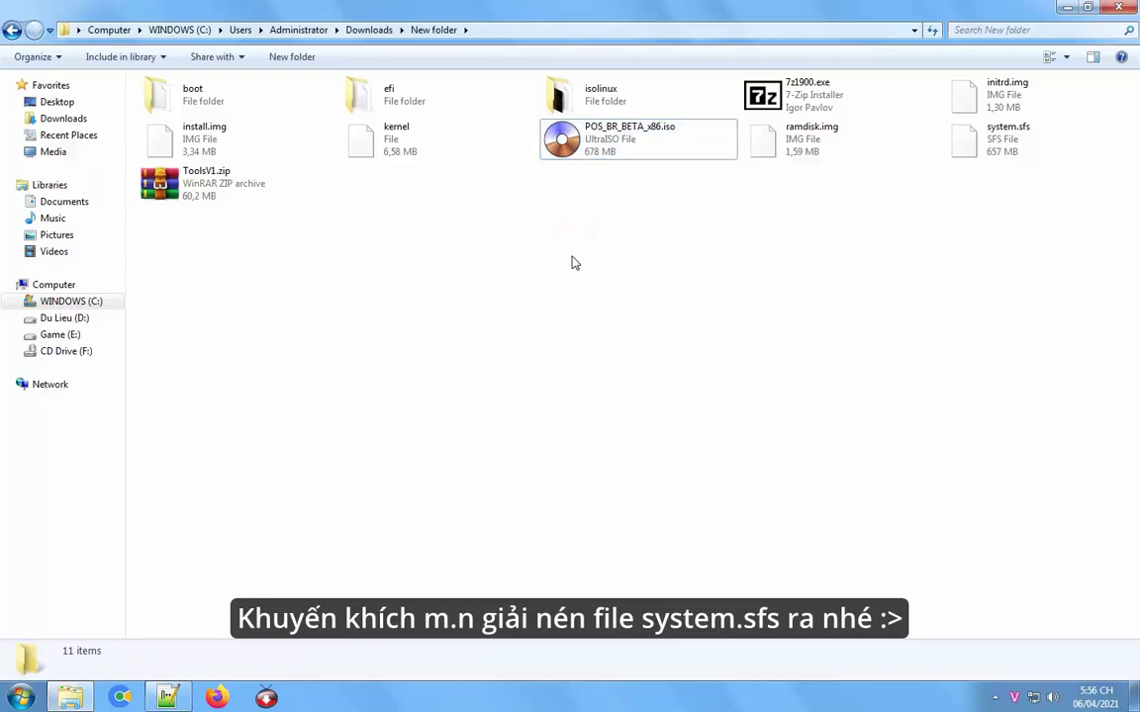
- Extract system.sfs into the current folder with 7-Zip
right_click(990, 137)
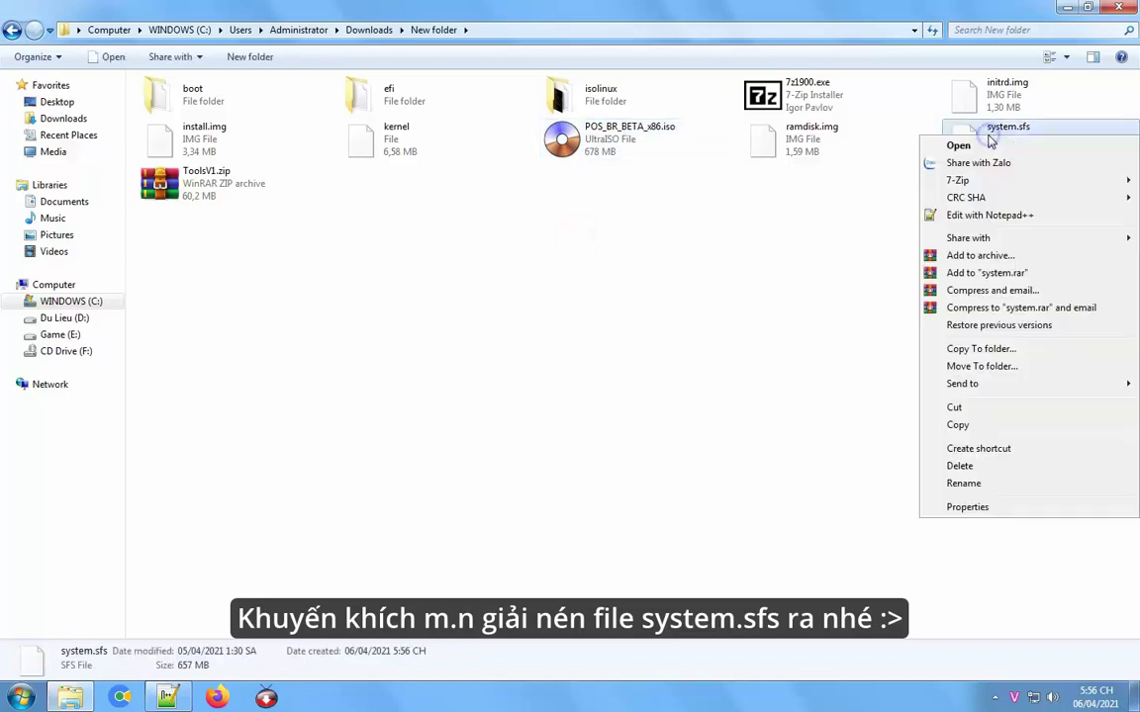
mouse_move(965, 182)
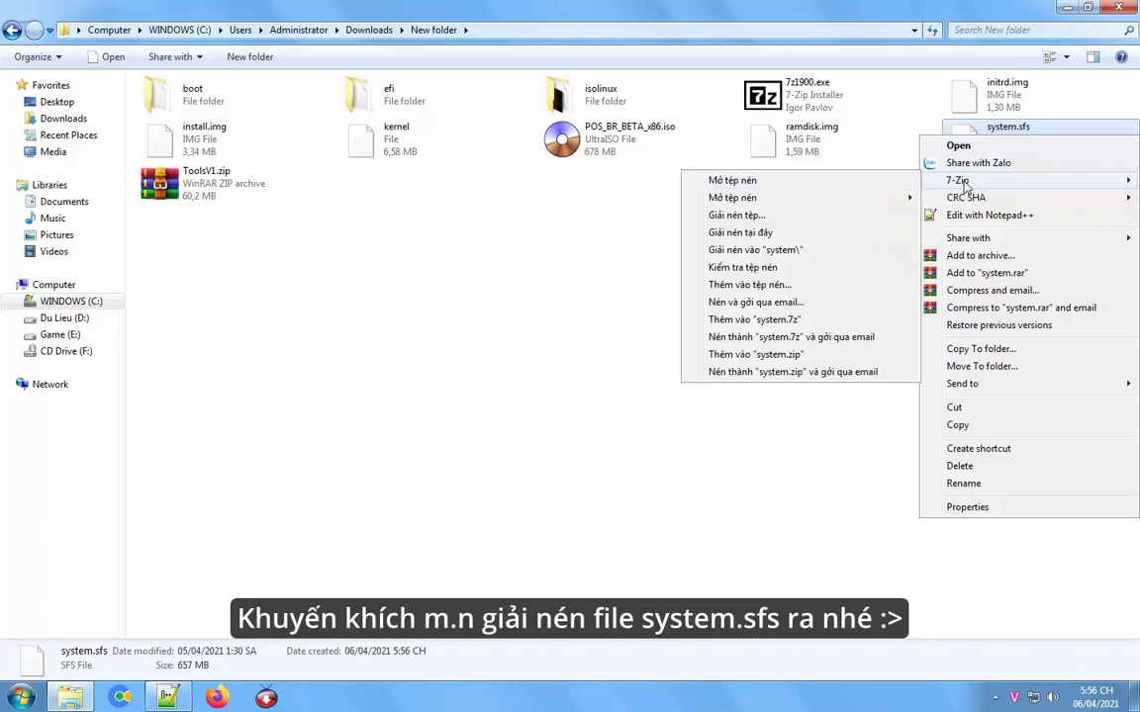
click(841, 235)
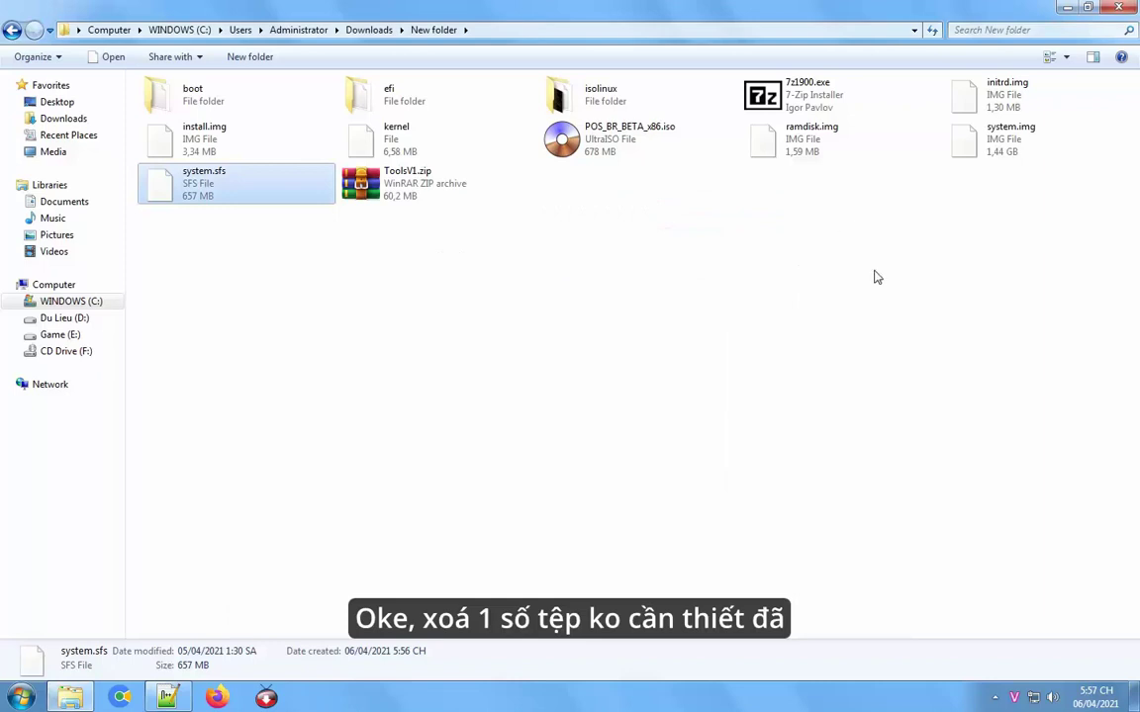
- Delete the boot, efi and isolinux folders together with the system.sfs file
click(205, 99)
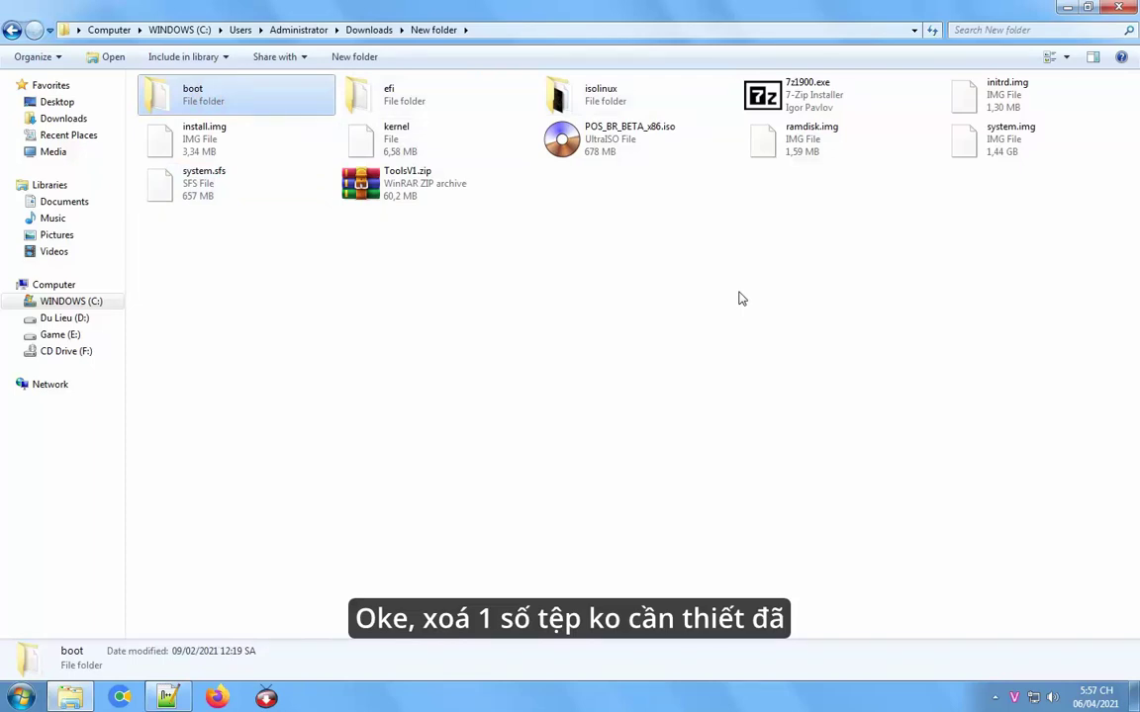
ctrl+click(359, 91)
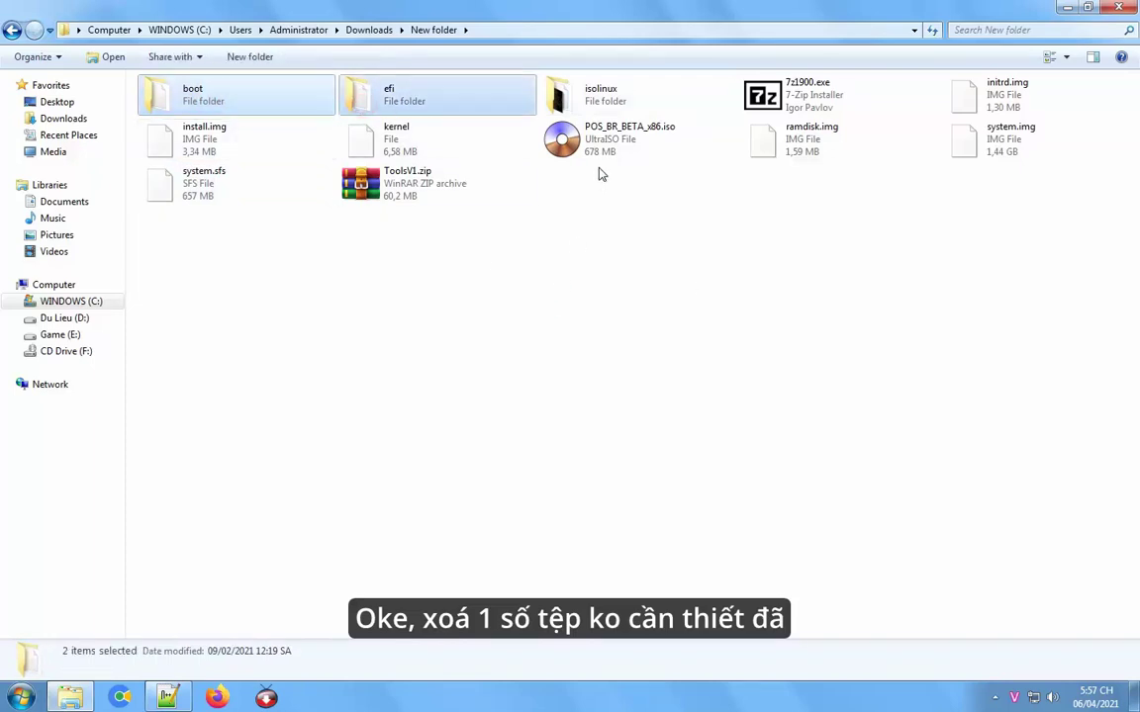
ctrl+click(599, 92)
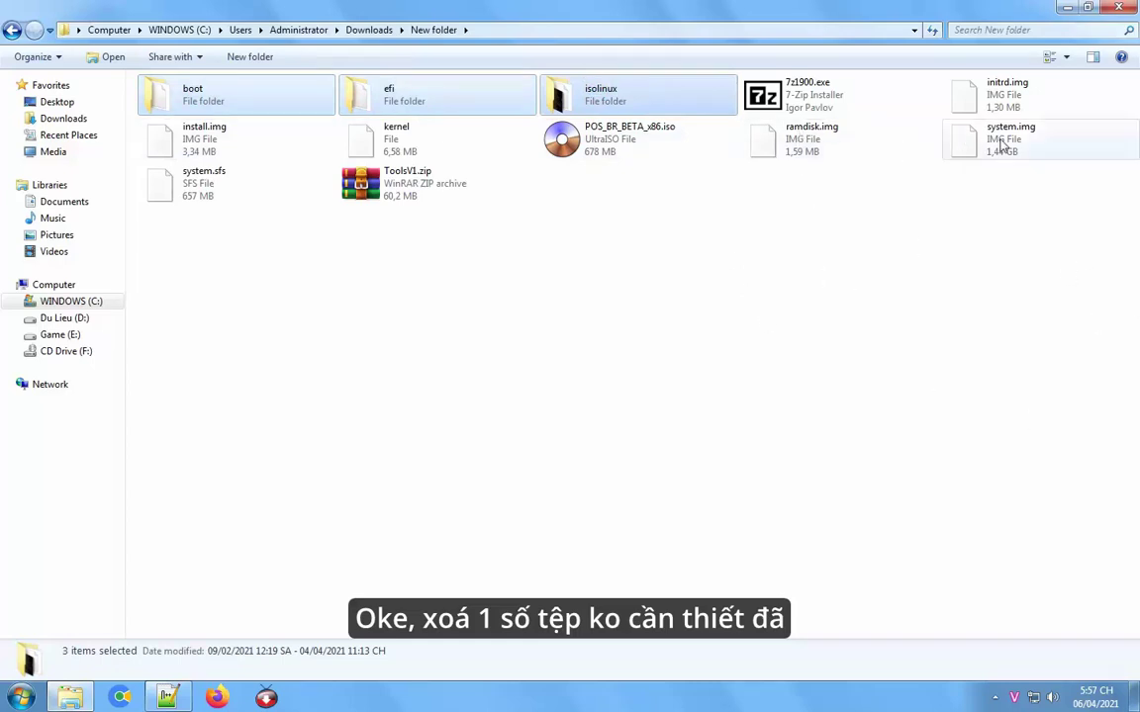
ctrl+click(228, 188)
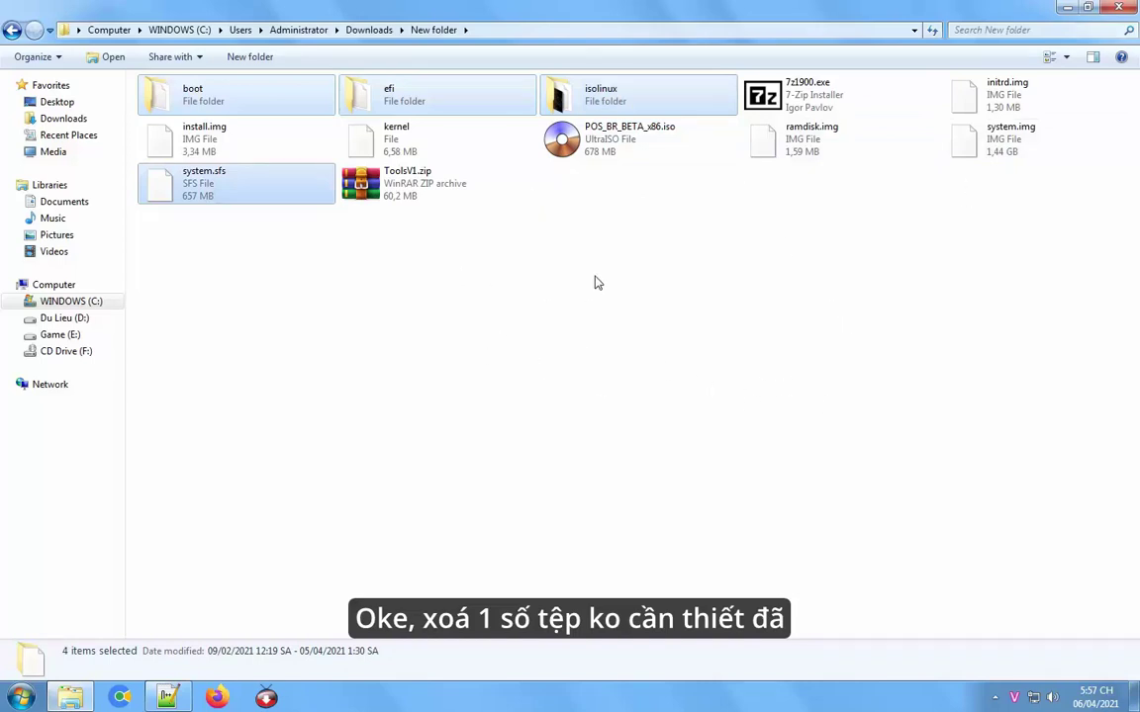
key(Delete)
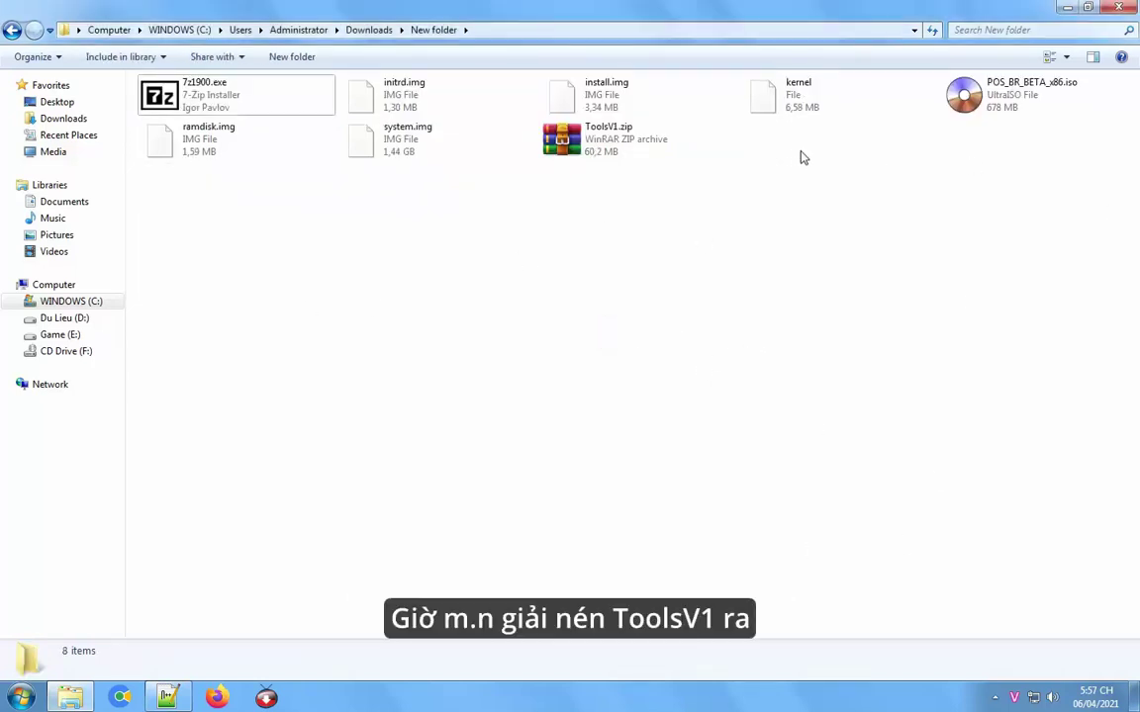
- Extract ToolsV1.zip into the current folder with WinRAR and delete the archive
right_click(571, 134)
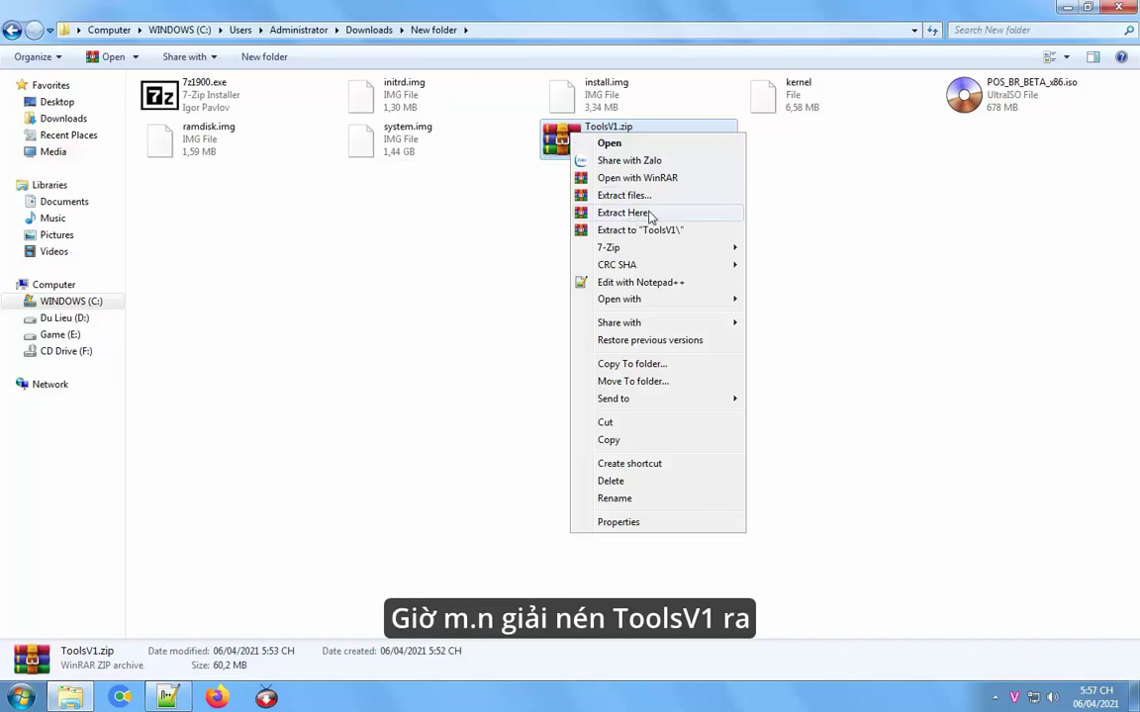
click(652, 215)
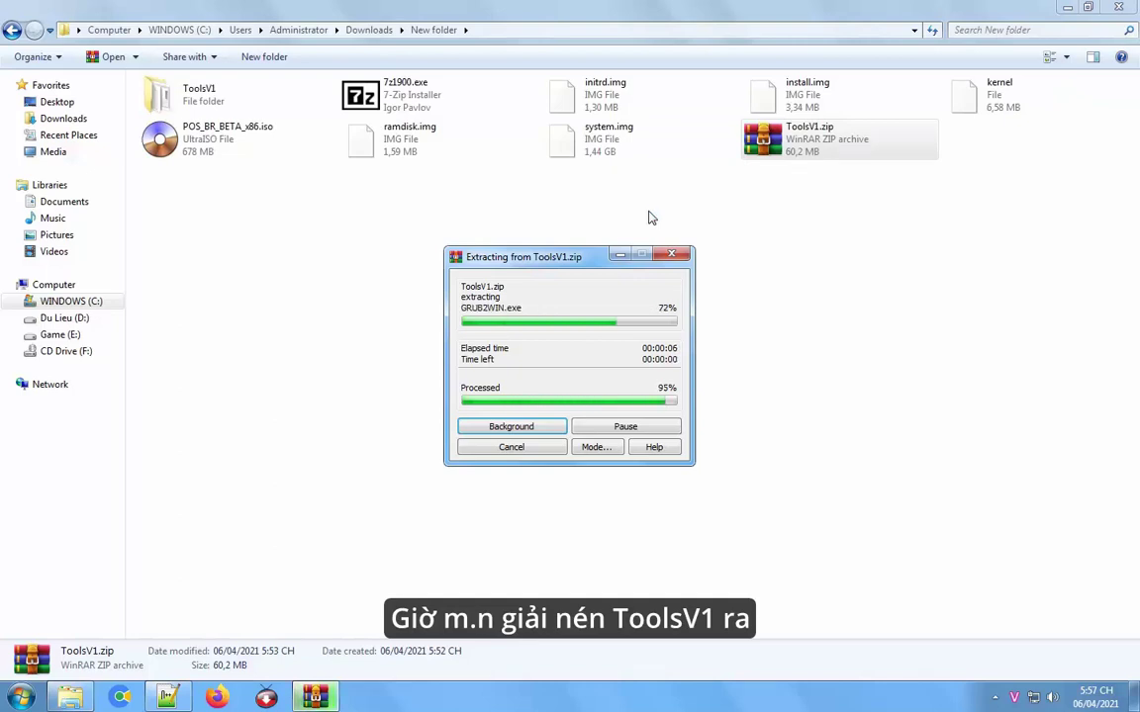
key(Delete)
key(Return)
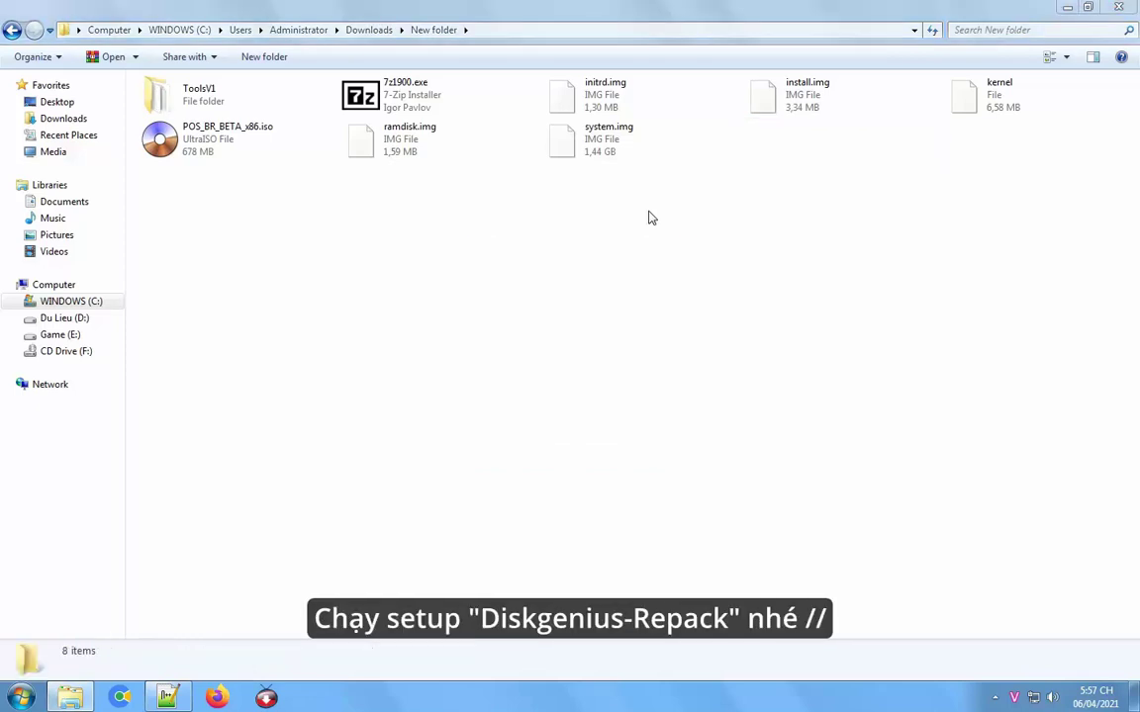
- Install DiskGenius from DISKGEN-REPACK.exe in the ToolsV1 folder, using the standard installation and default options
double_click(198, 94)
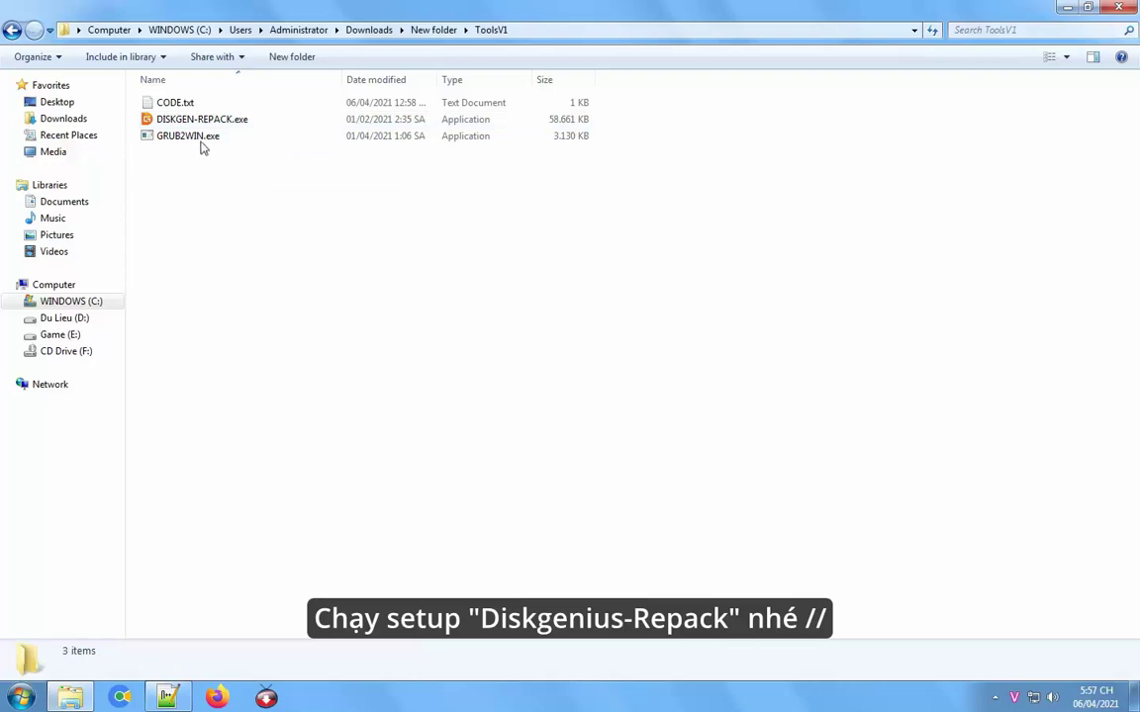
double_click(163, 120)
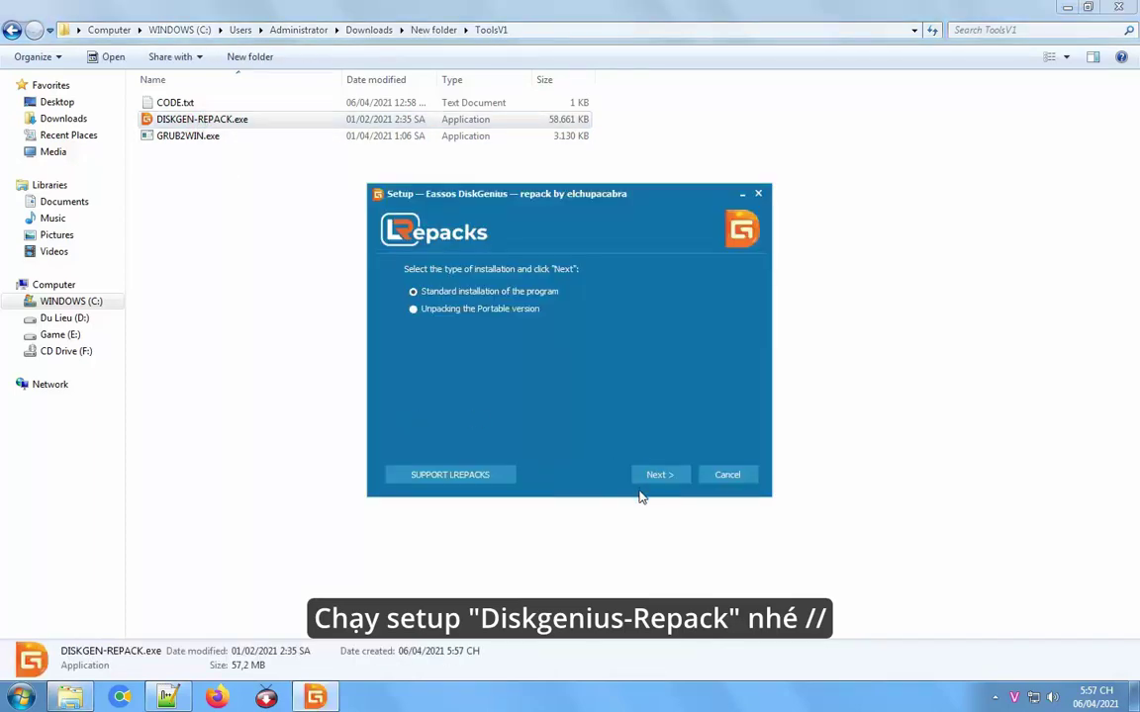
click(650, 479)
click(642, 481)
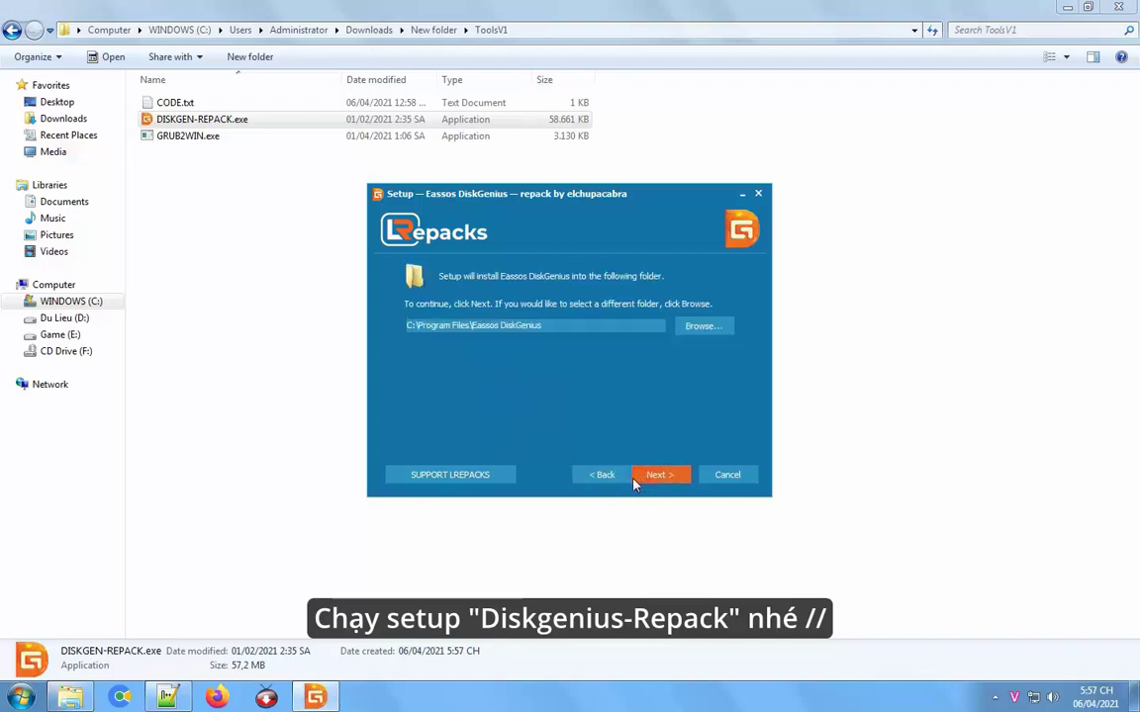
click(652, 475)
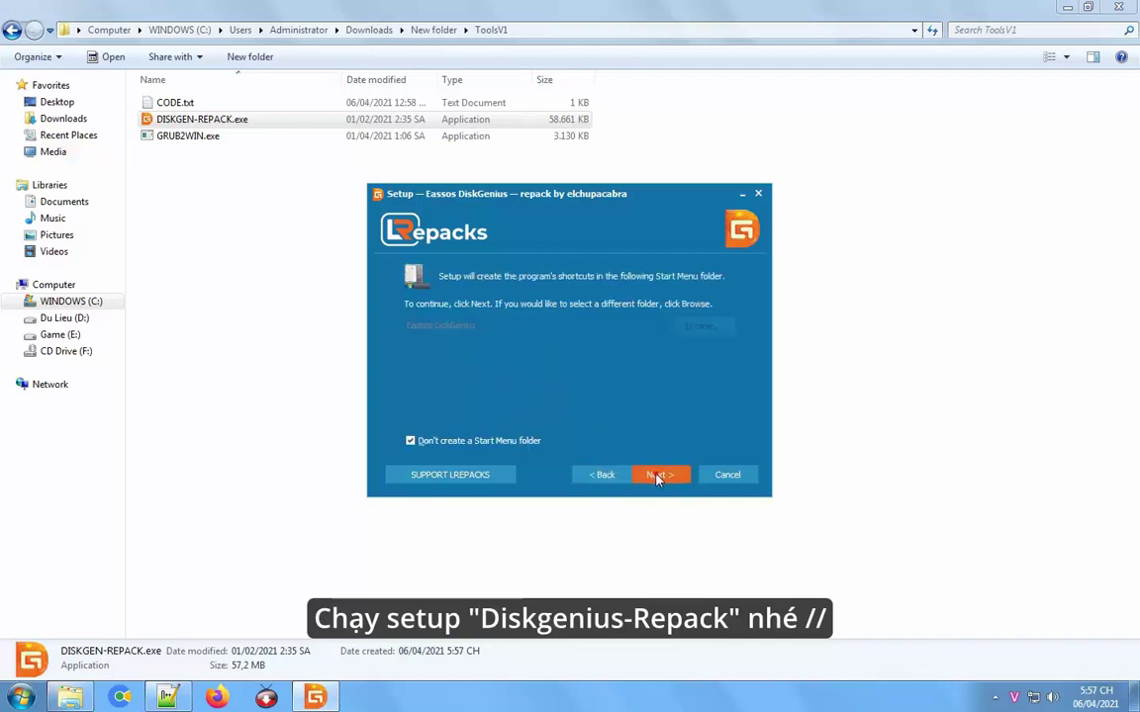
click(656, 476)
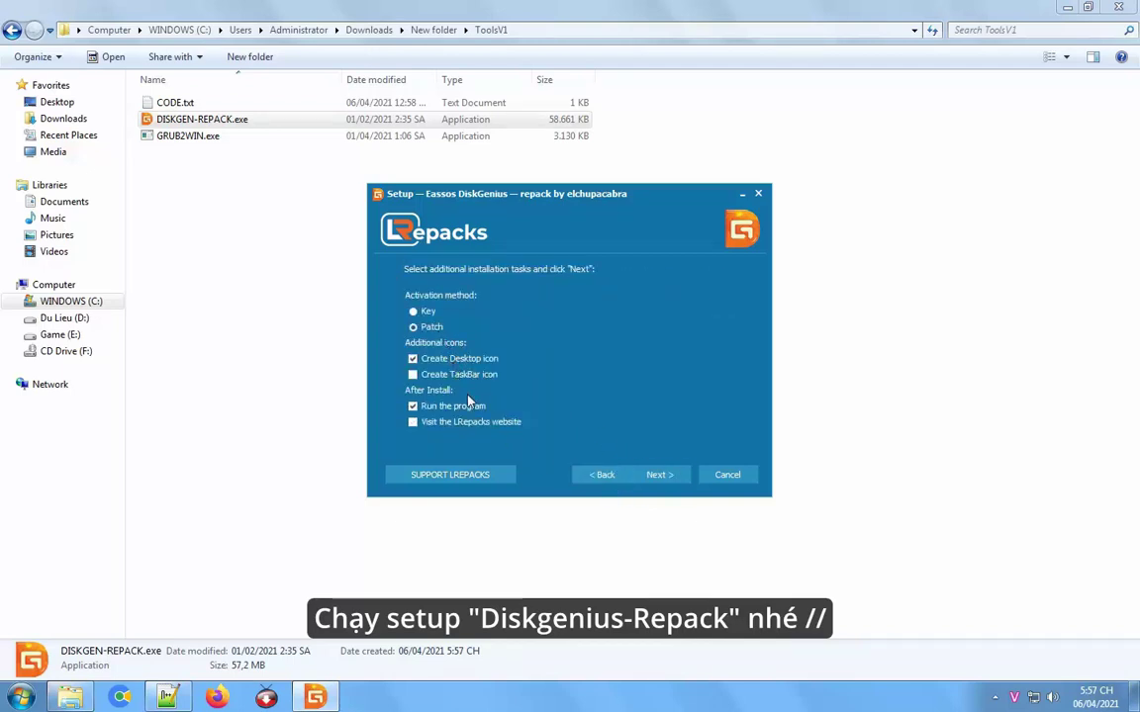
click(658, 475)
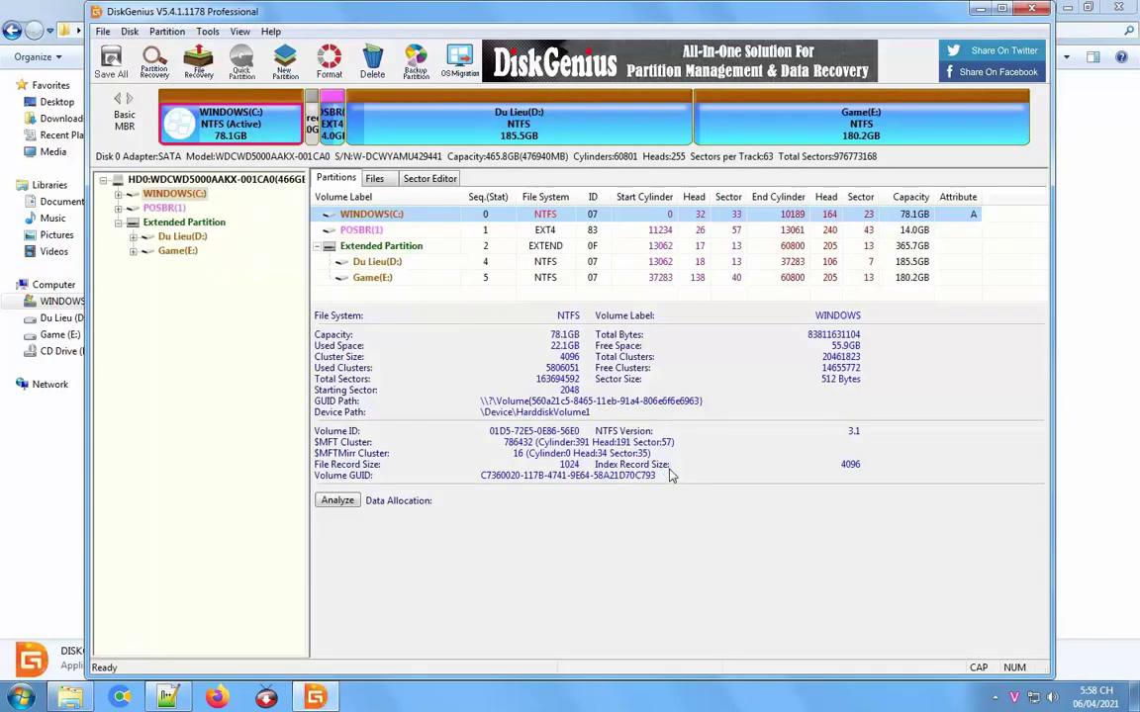
- Create an 8 GB primary Ext4 (Linux Data) partition labelled POSBR in the free space after the WINDOWS (C:) partition
right_click(311, 117)
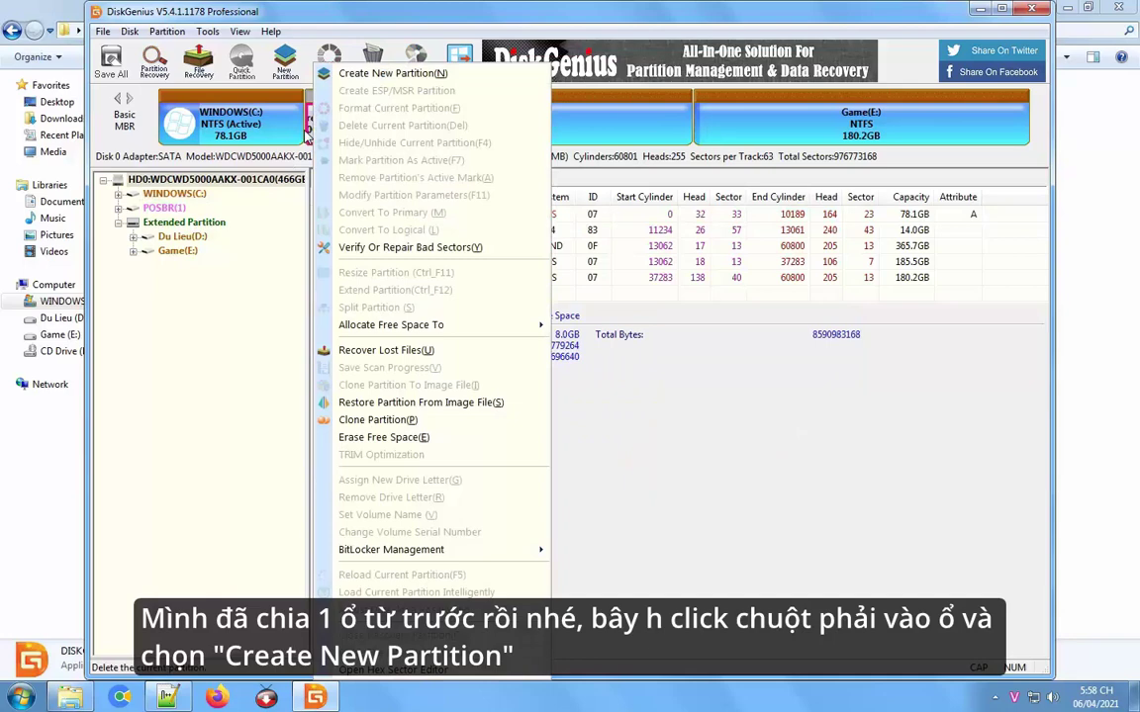
click(326, 74)
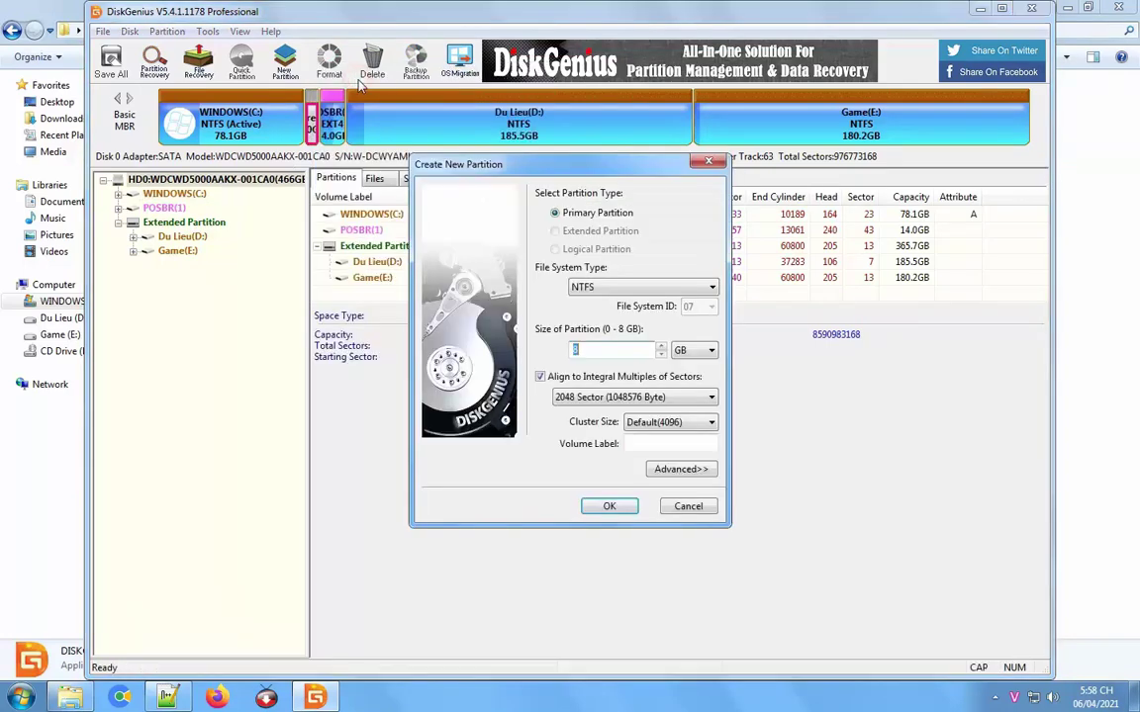
click(588, 289)
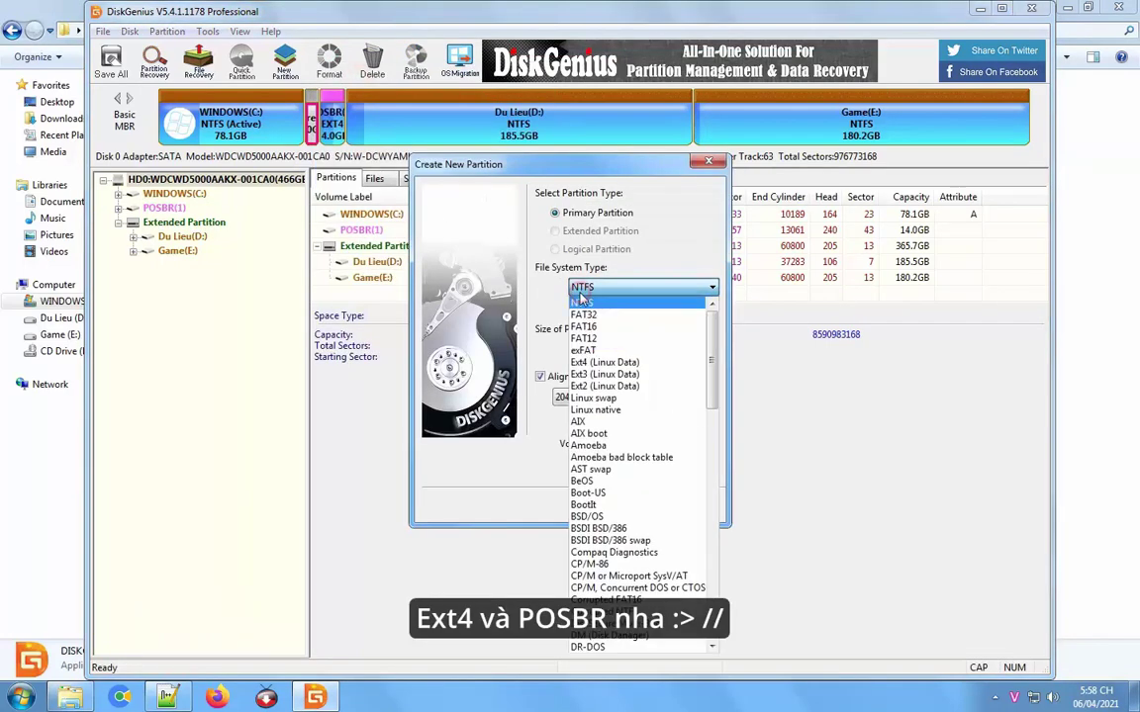
click(600, 360)
click(651, 442)
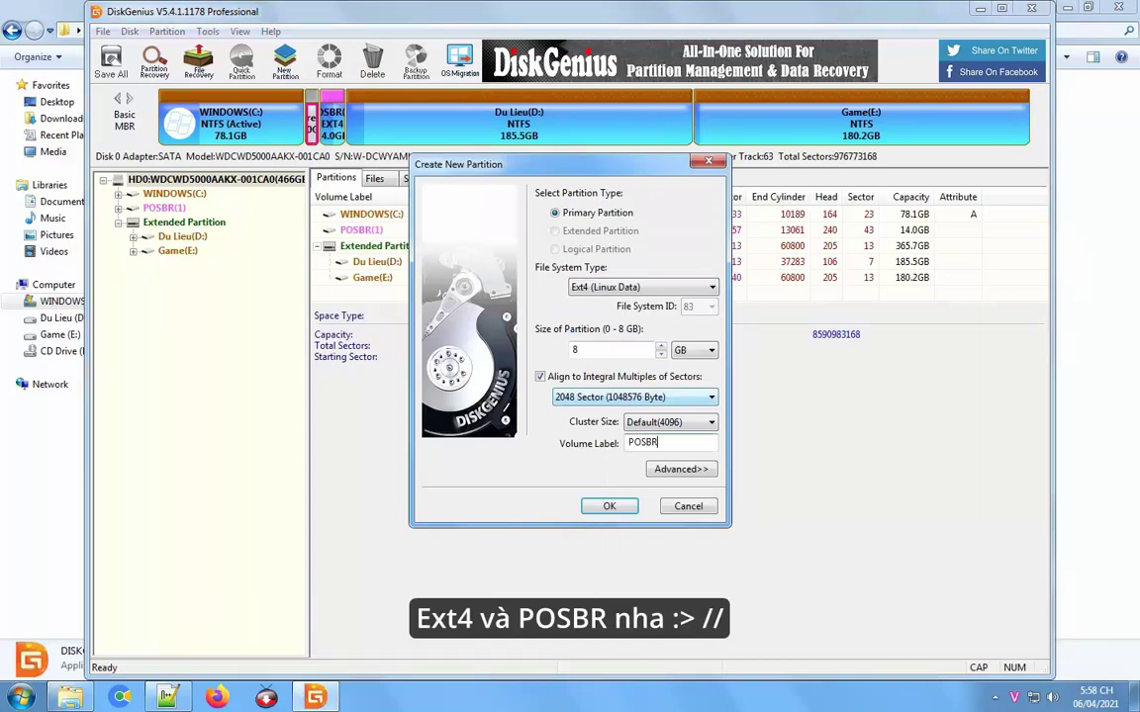
text(POSBR)
key(Return)
- Save all pending partition changes to the disk and accept the confirmations
click(111, 59)
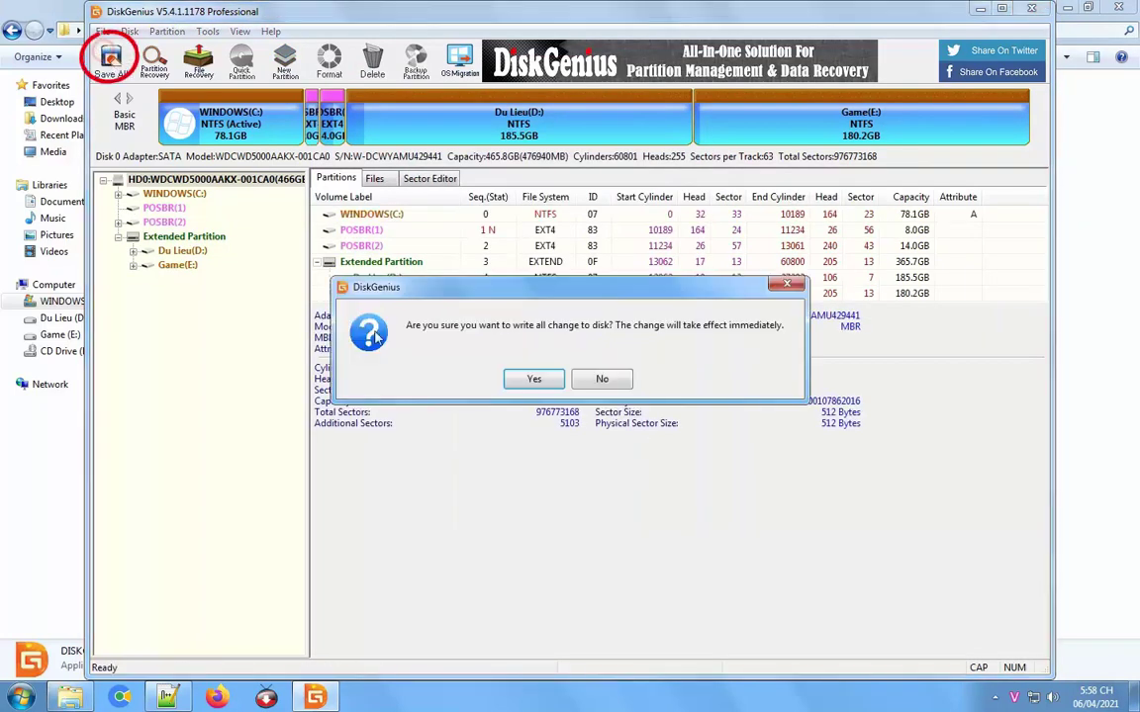
click(533, 379)
click(534, 376)
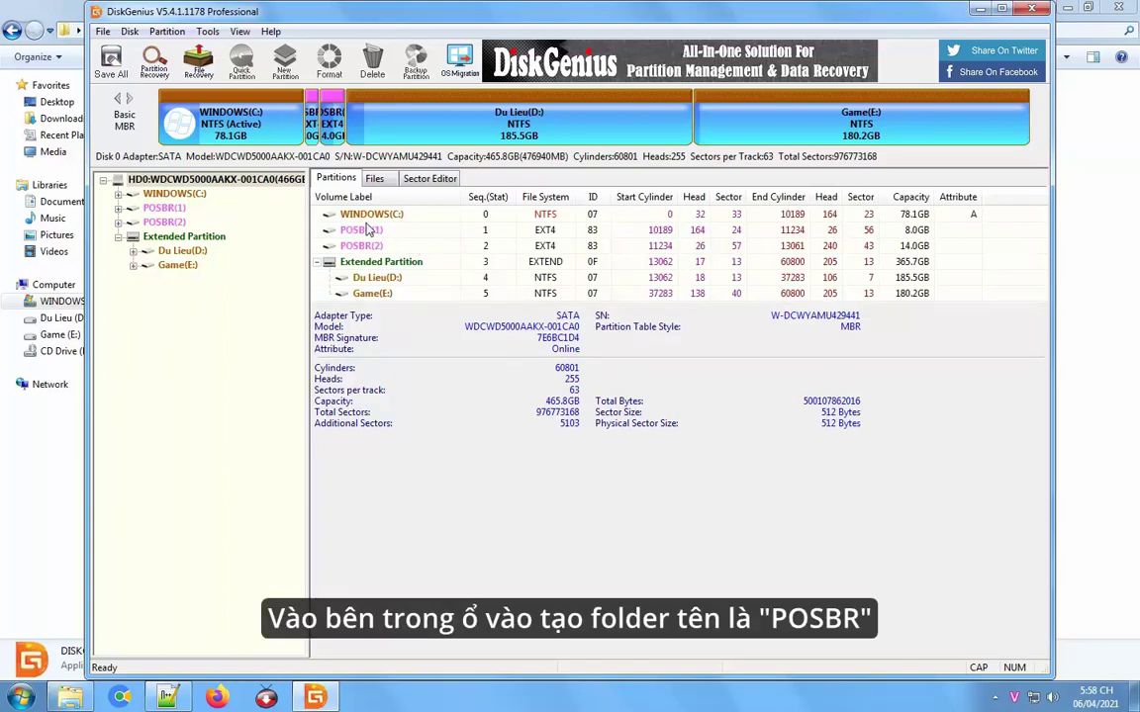
- Create a folder named POSBR in the root of the new 8 GB POSBR partition
double_click(368, 230)
right_click(369, 282)
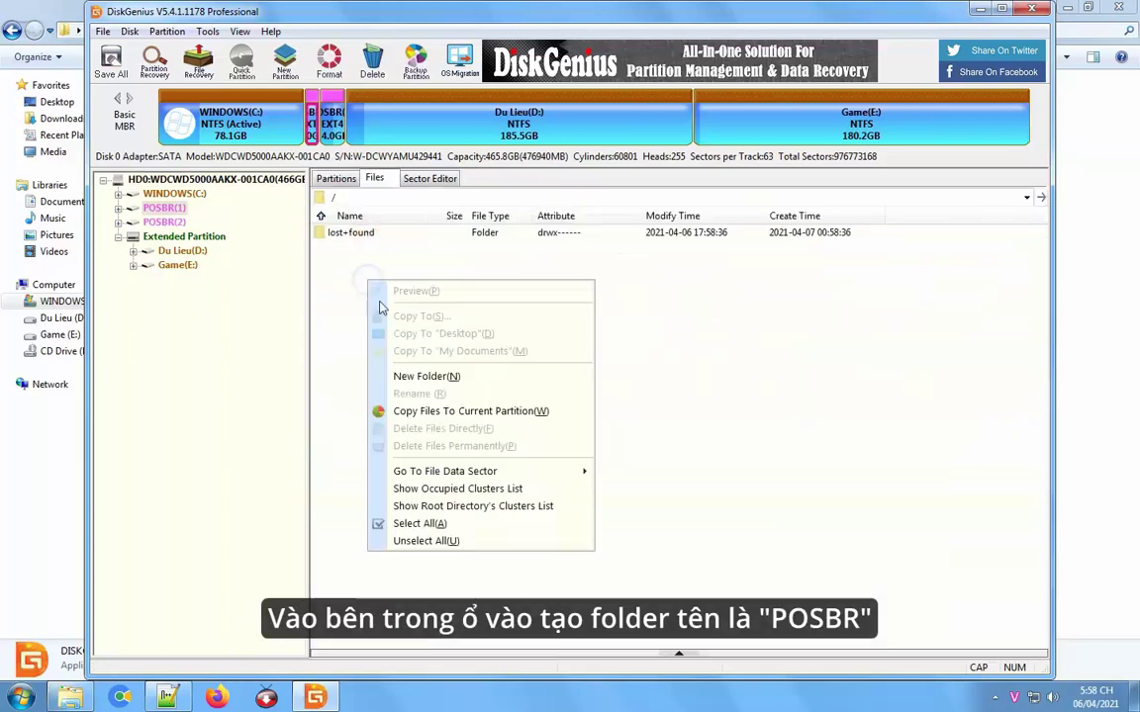
click(420, 376)
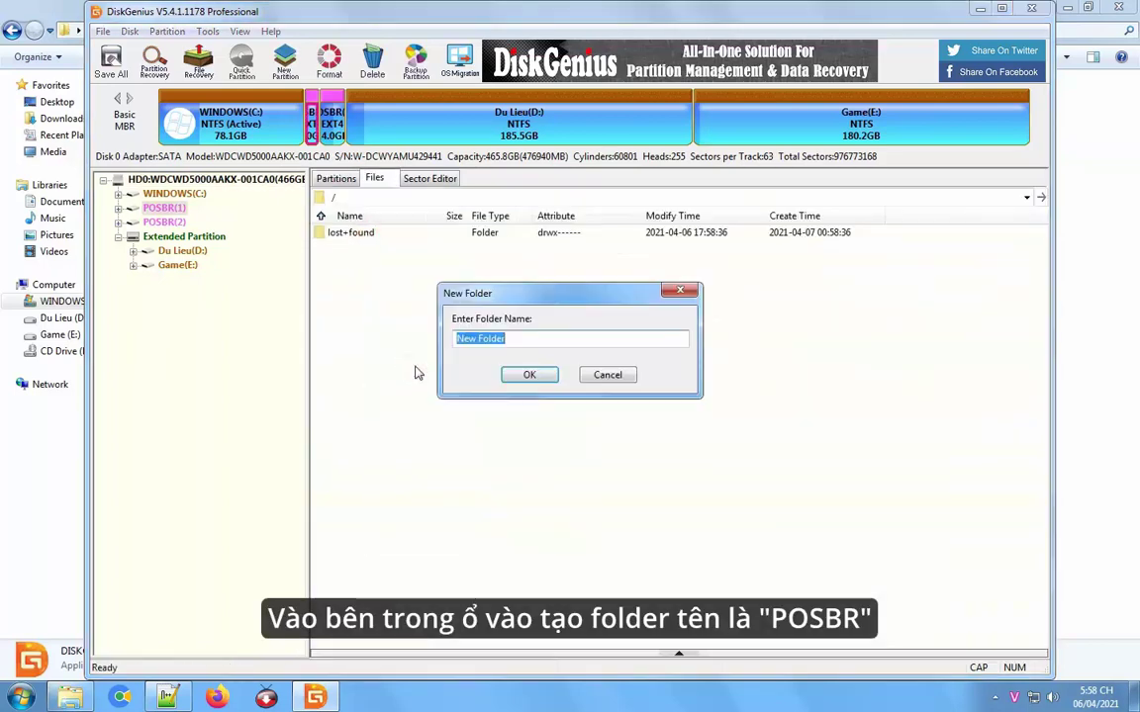
text(POSBR)
key(Return)
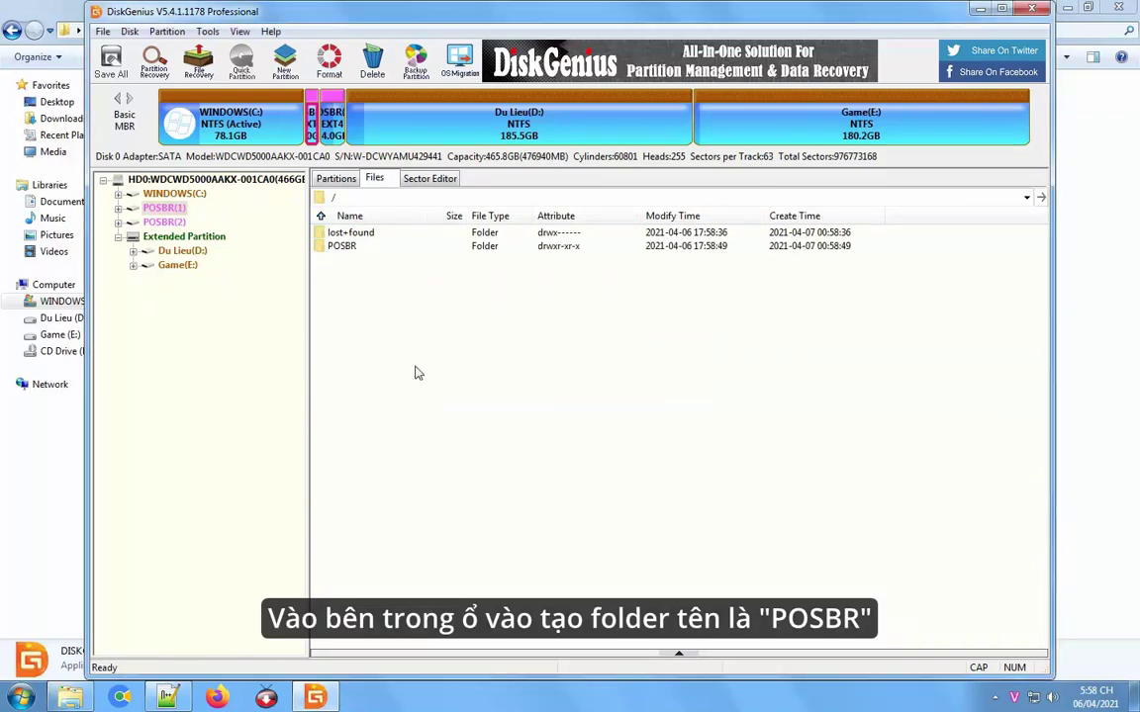
- Create a folder named data inside the POSBR folder
double_click(345, 247)
right_click(356, 326)
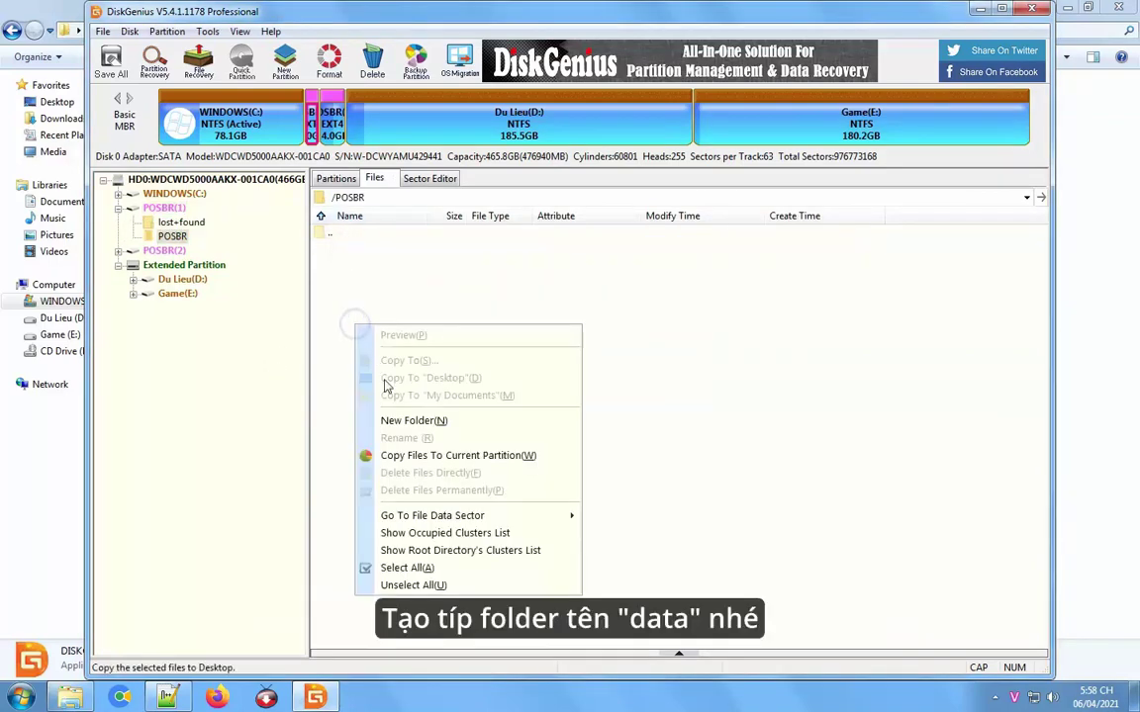
click(393, 418)
text(dât)
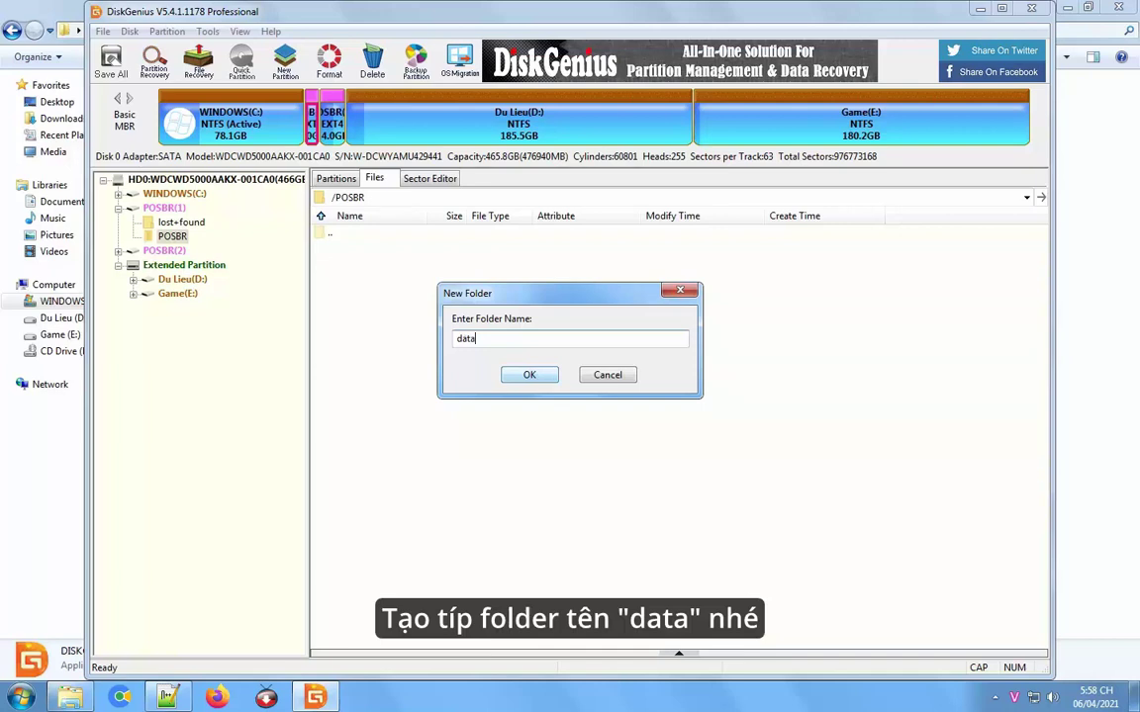
key(Return)
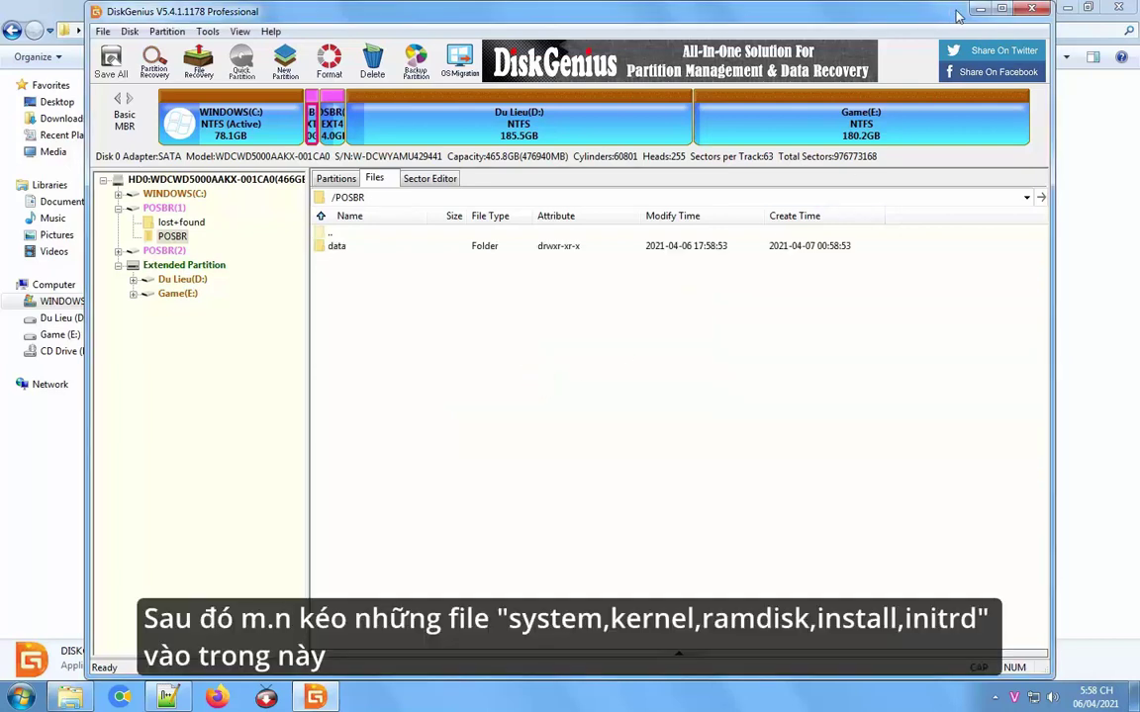
- Copy initrd.img, install.img, kernel, ramdisk.img and system.img from the download folder into /POSBR on the new partition and close DiskGenius
click(979, 9)
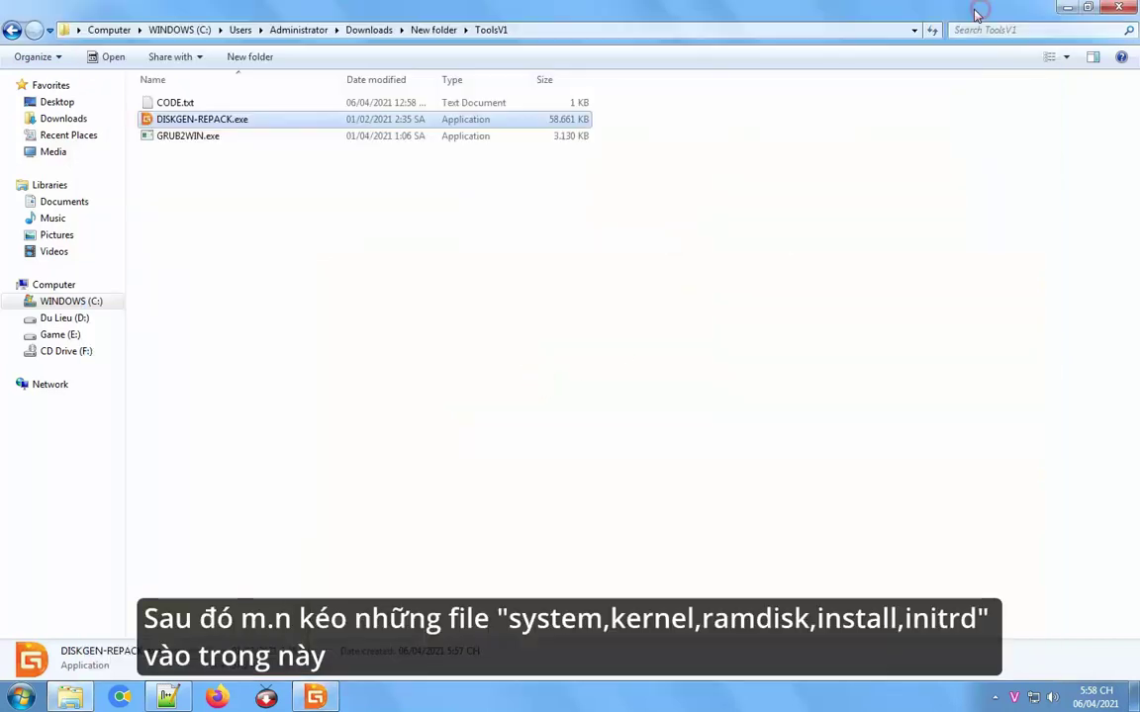
click(12, 30)
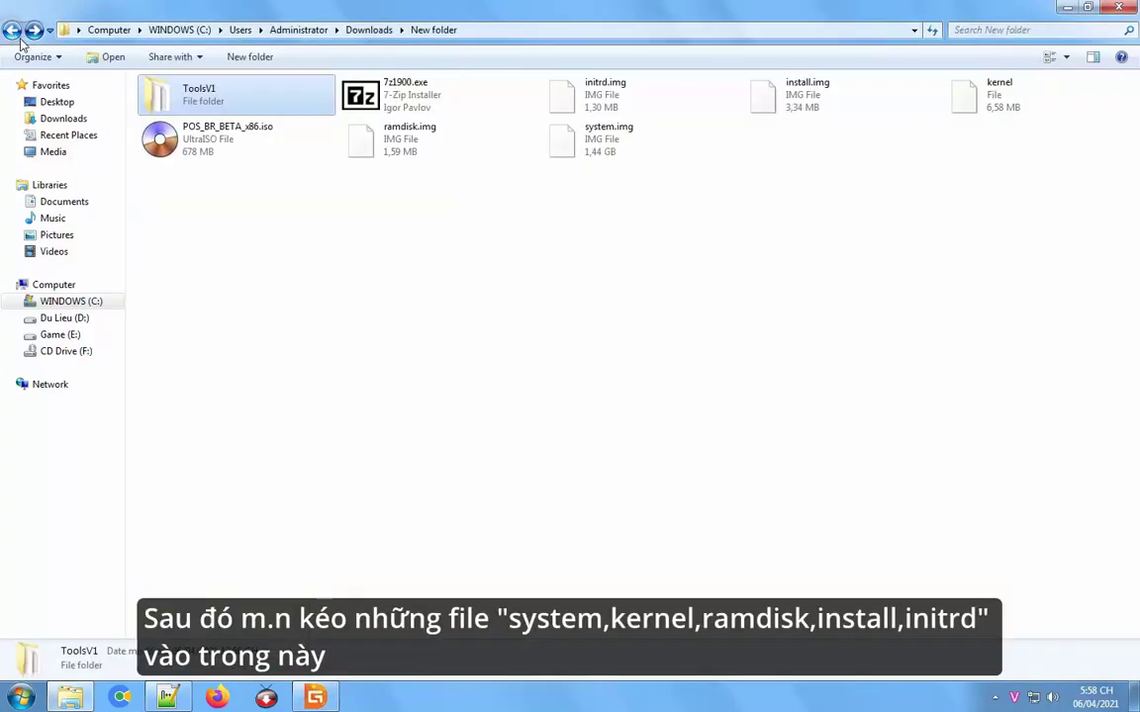
click(405, 148)
ctrl+click(609, 154)
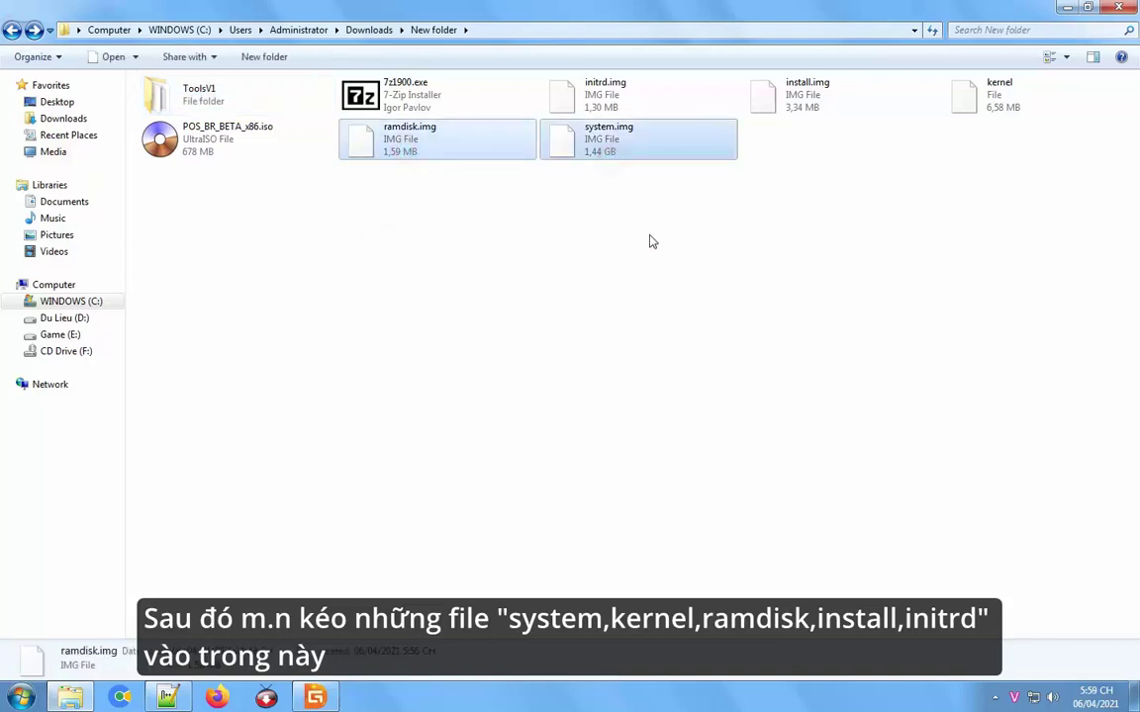
ctrl+click(591, 94)
ctrl+click(801, 99)
ctrl+click(989, 108)
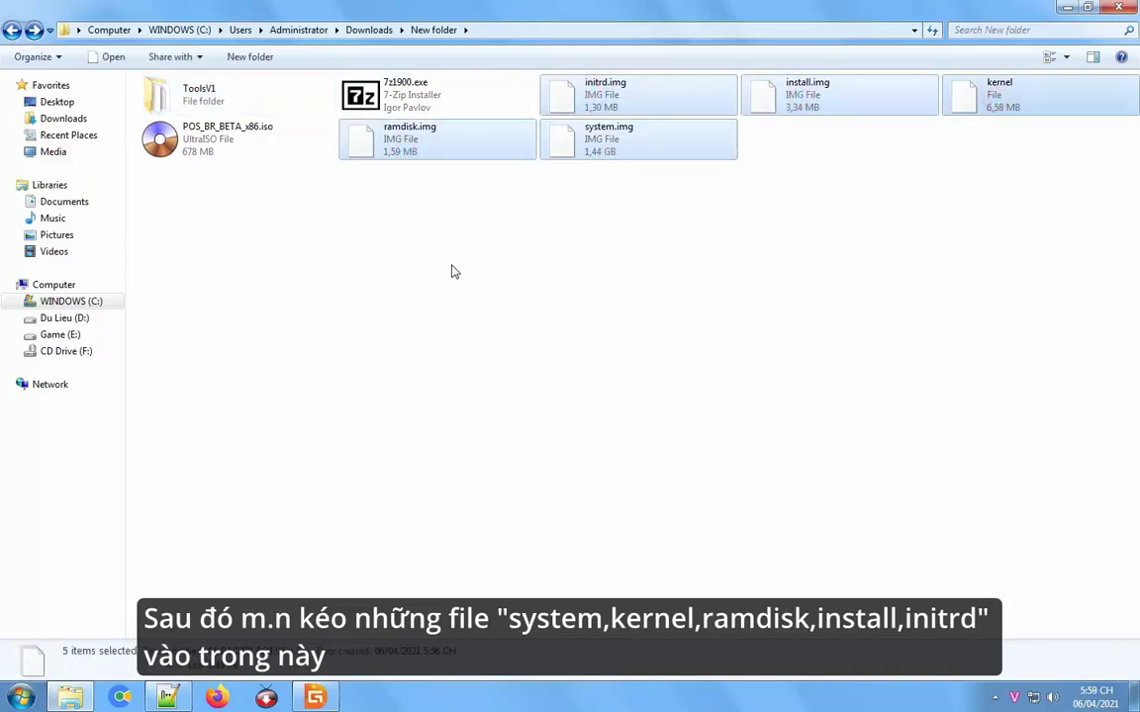
drag(396, 138, 377, 584)
click(541, 379)
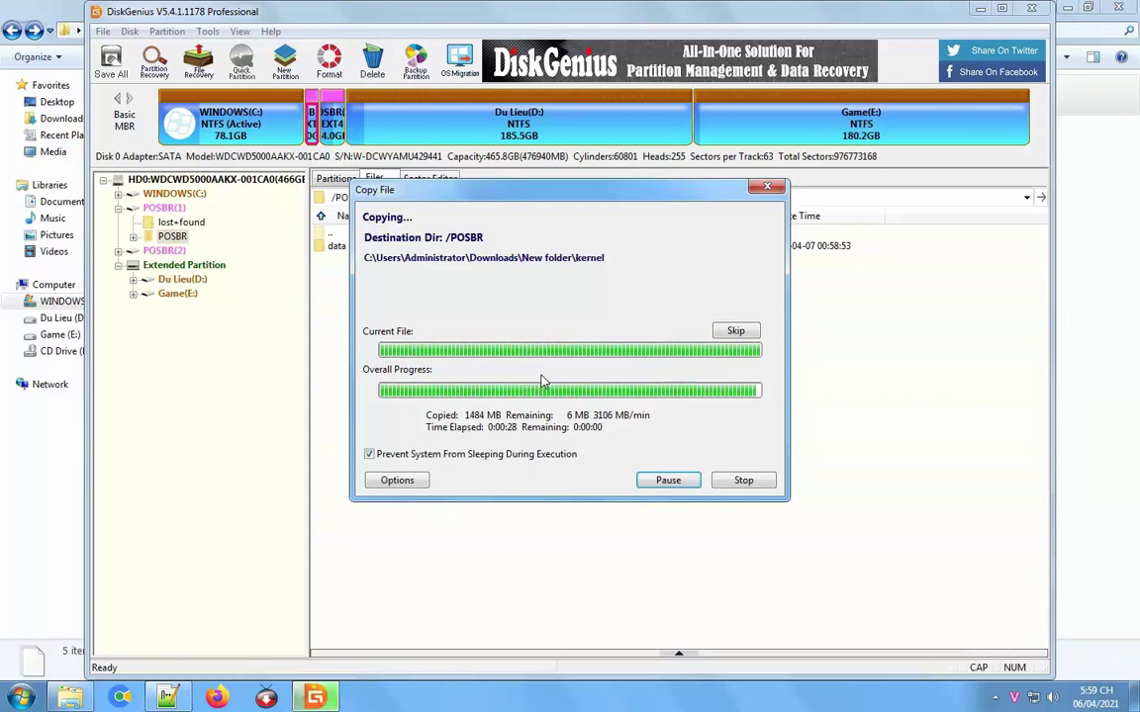
click(658, 479)
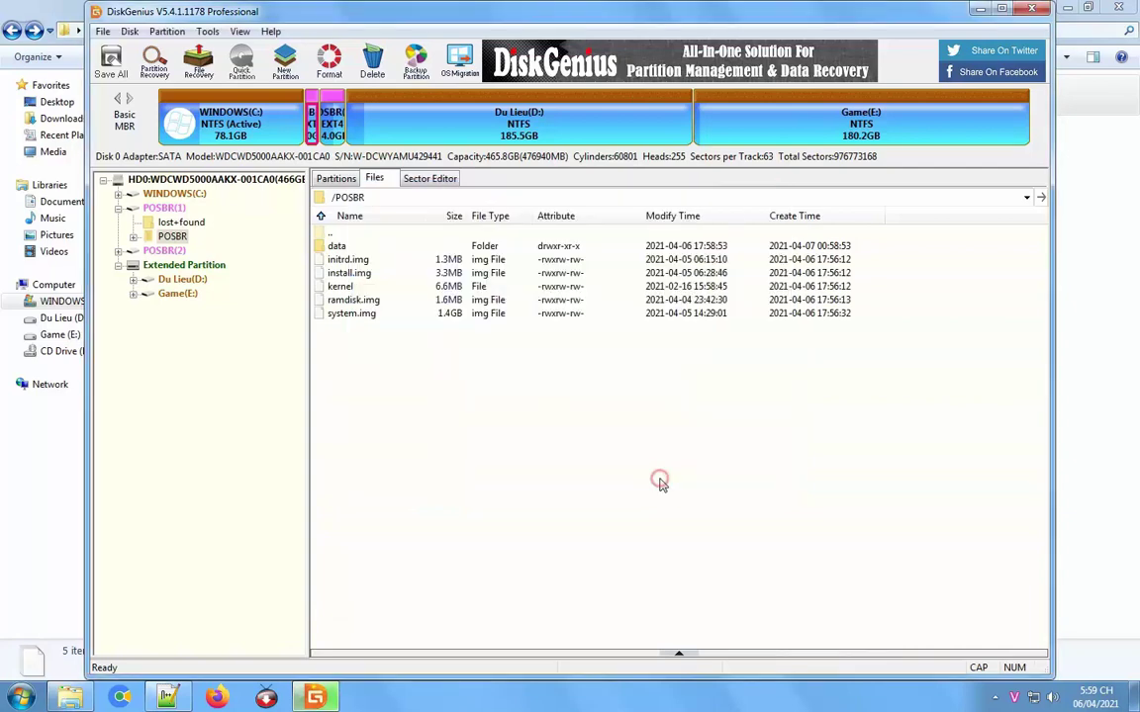
key(alt+F4)
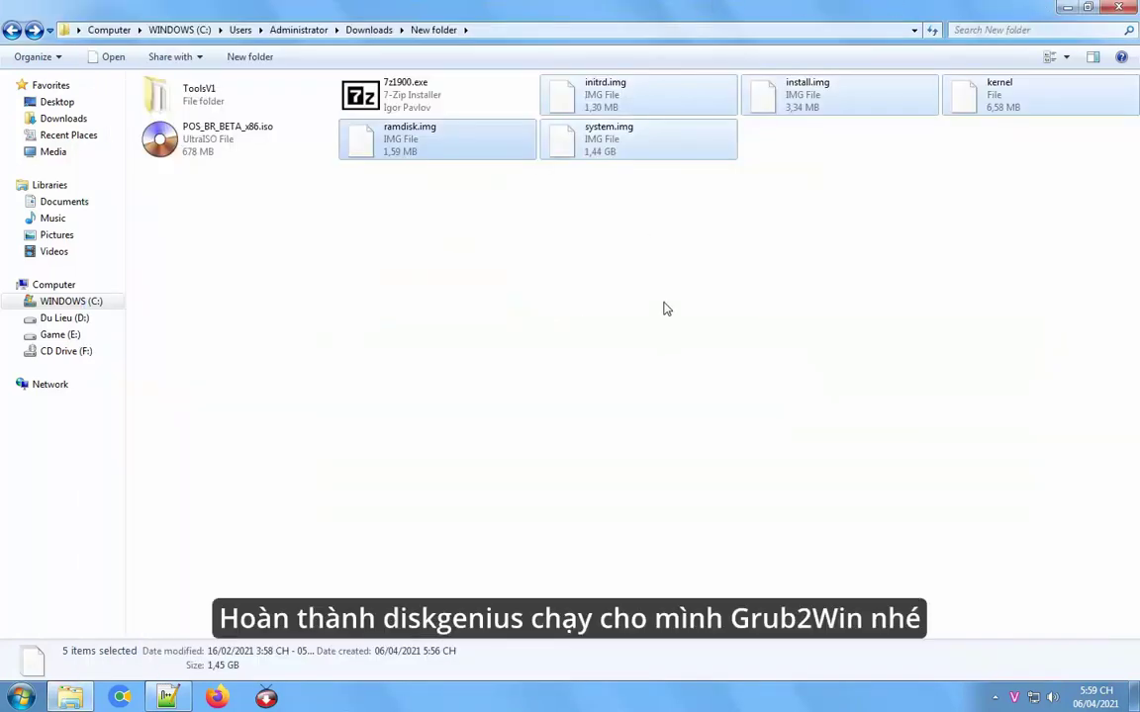
- Install Grub2Win on drive C: from GRUB2WIN.exe in ToolsV1, with a desktop shortcut and the program launched after setup
click(633, 292)
double_click(201, 111)
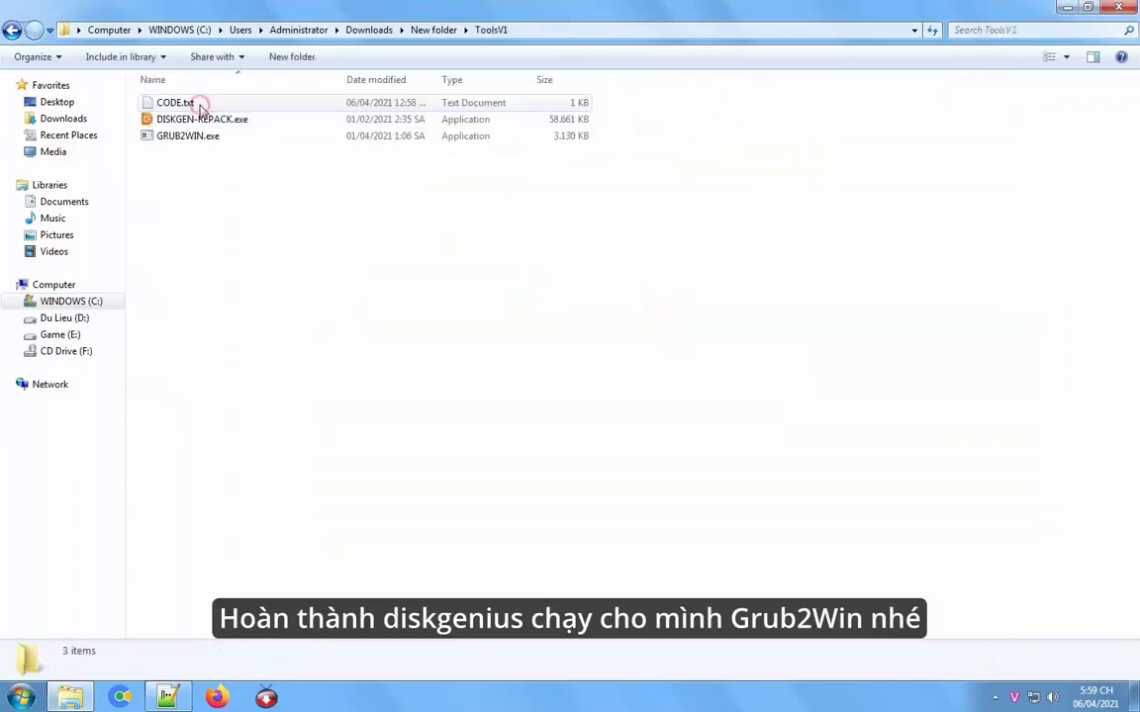
double_click(195, 138)
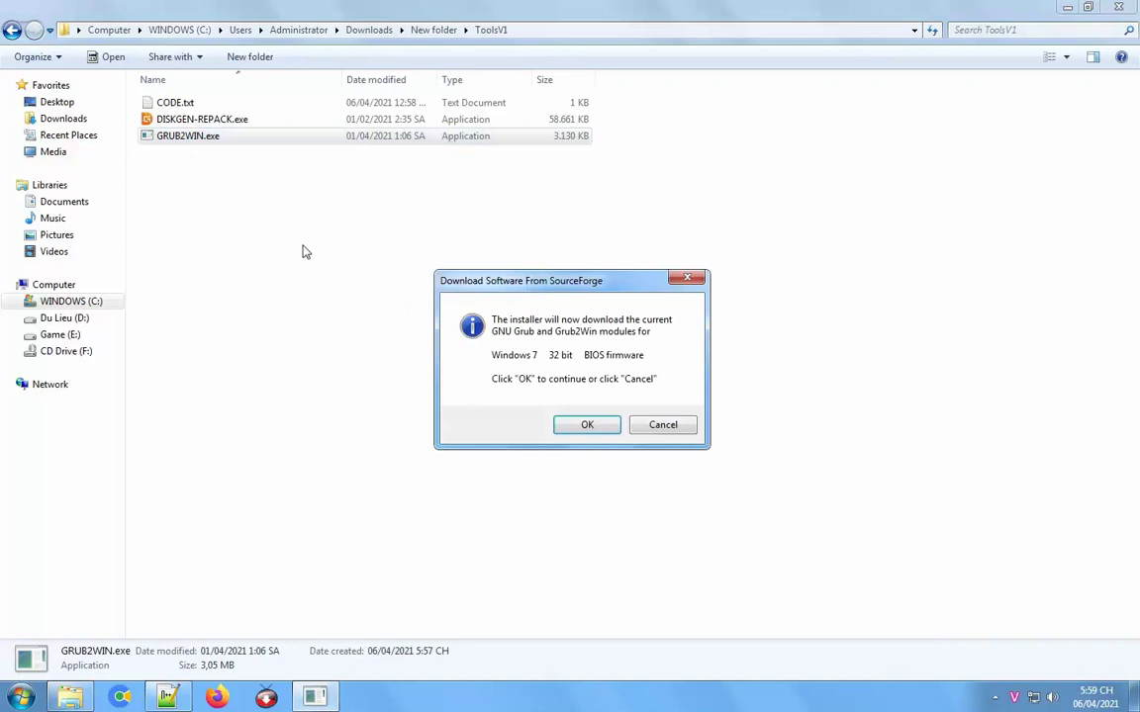
click(575, 426)
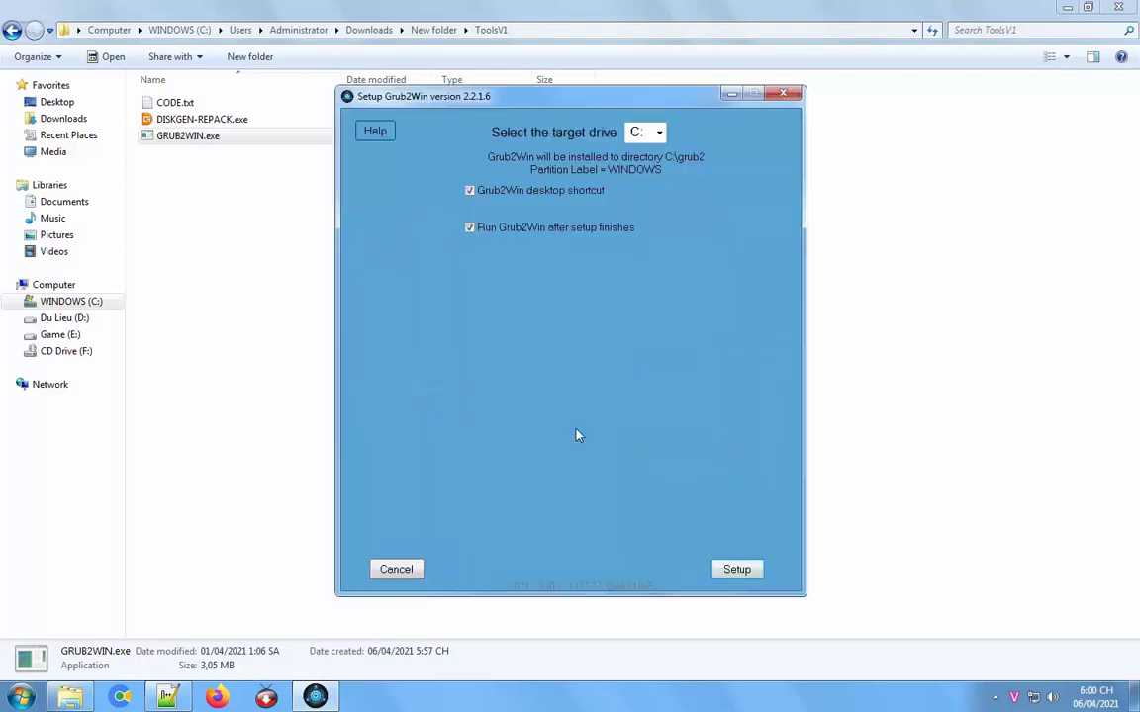
click(752, 570)
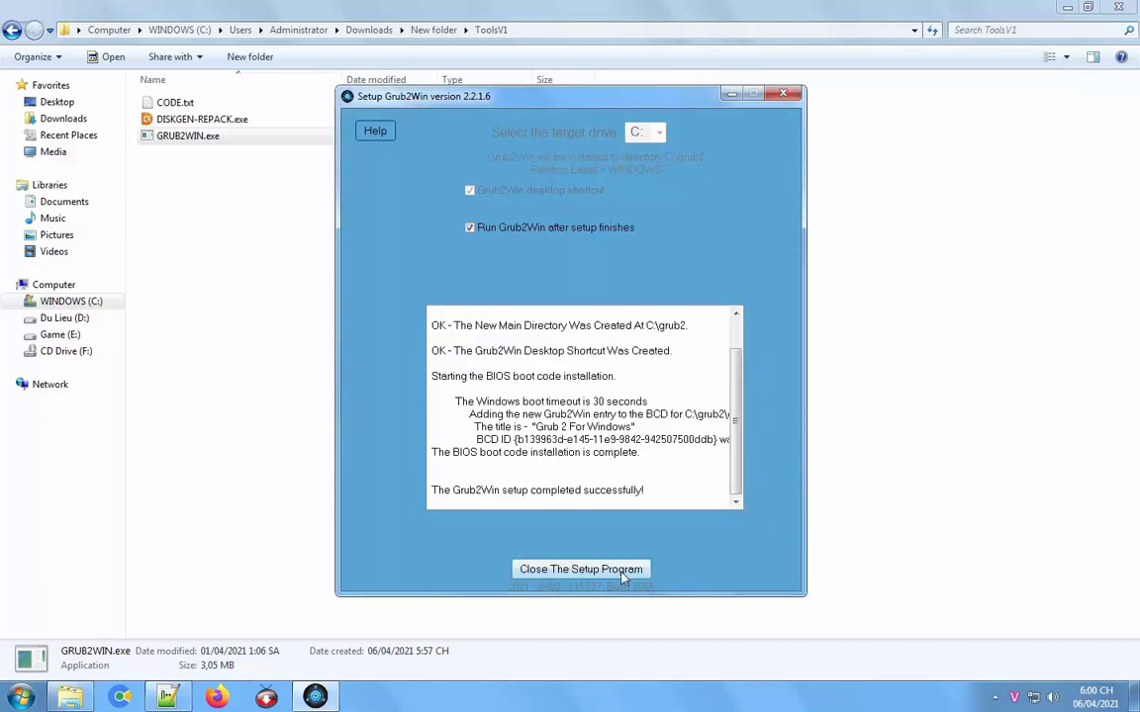
click(620, 578)
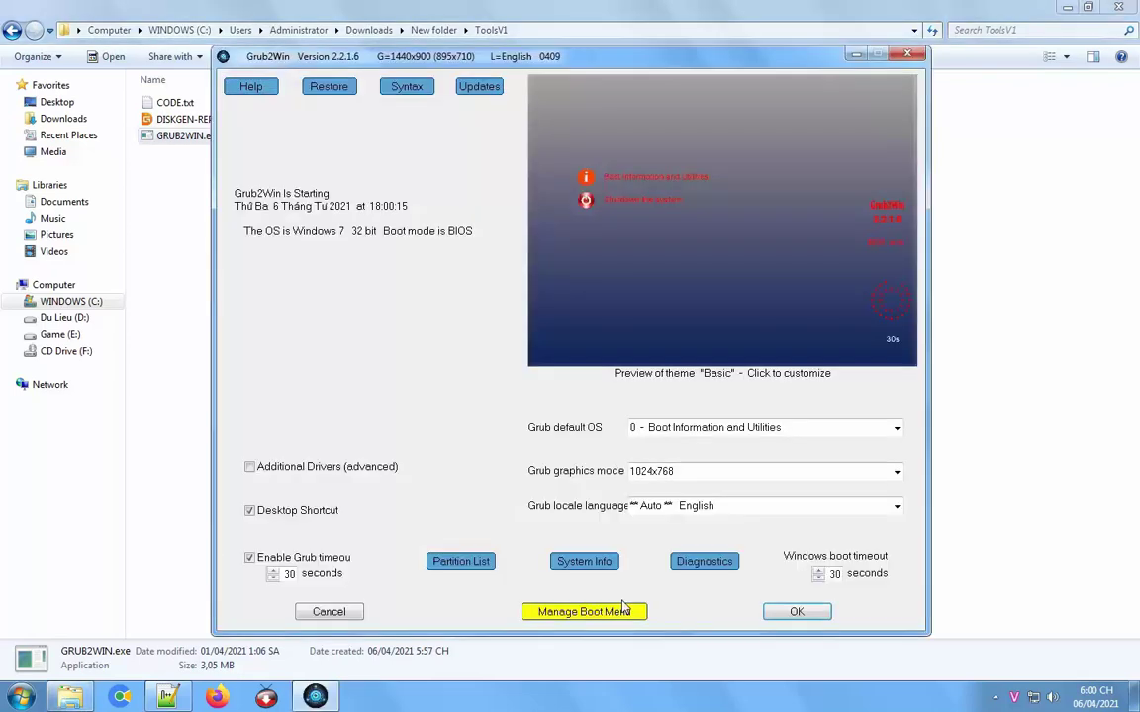
- Open the Grub2Win boot menu management and add a new menu entry
mouse_move(525, 594)
mouse_down()
mouse_move(618, 641)
mouse_move(639, 572)
mouse_move(620, 559)
mouse_up()
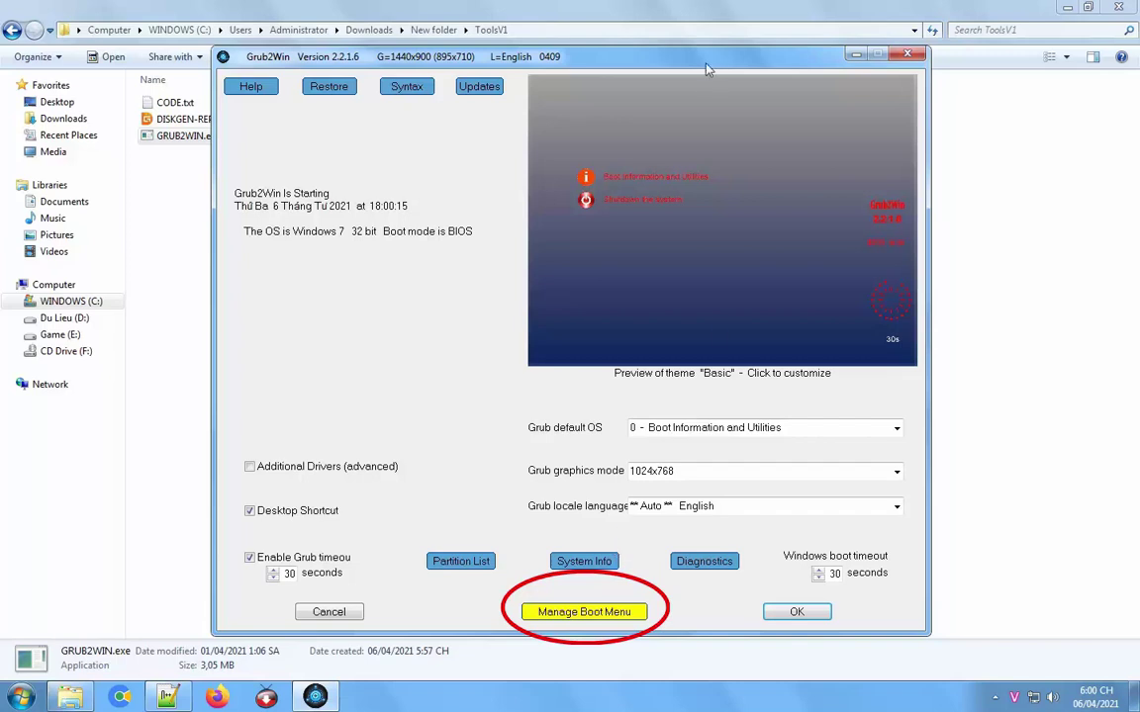
drag(706, 69, 791, 67)
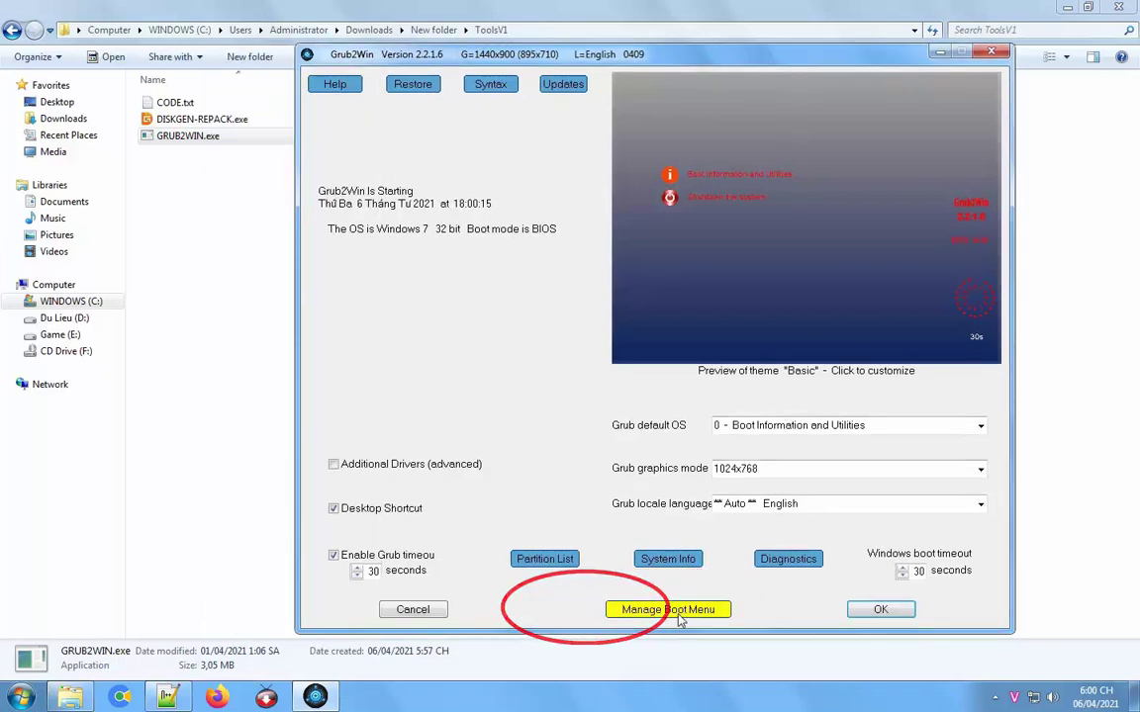
click(678, 611)
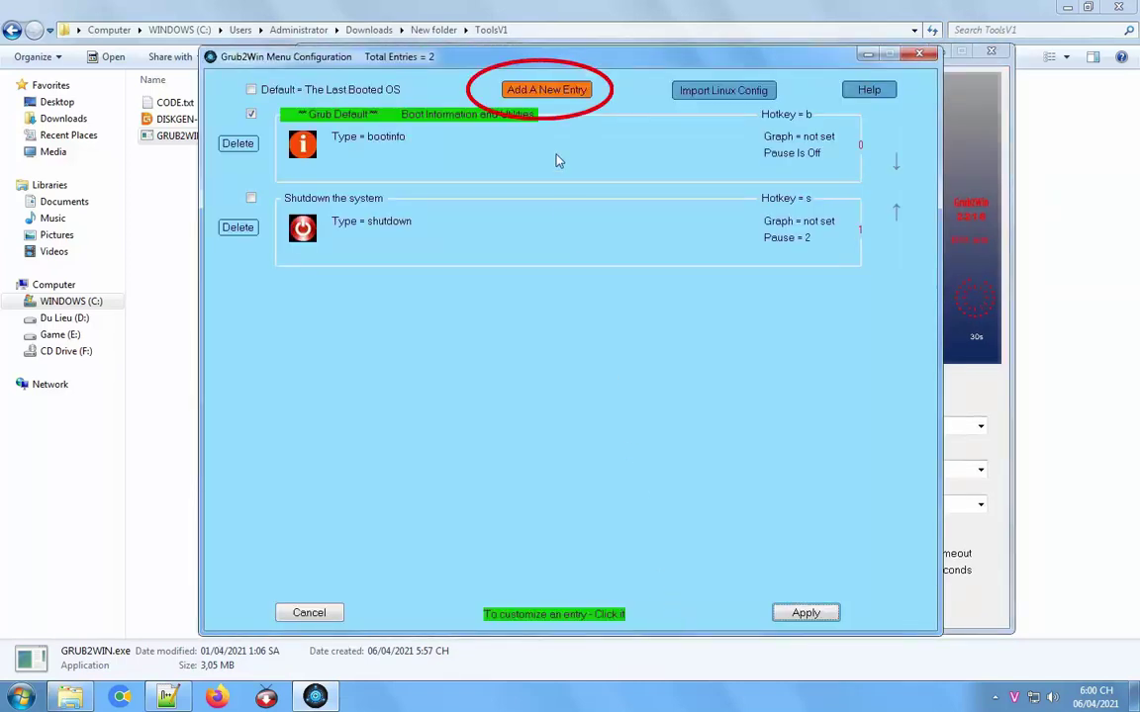
click(542, 90)
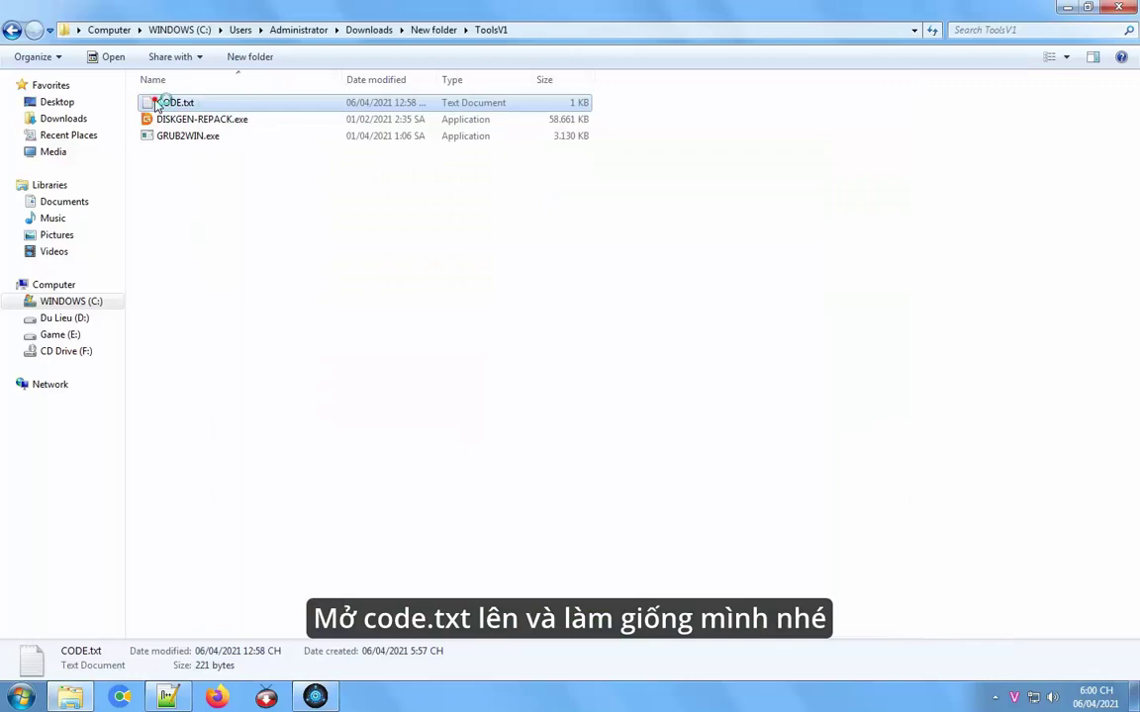
- Open CODE.txt from ToolsV1 and arrange its window so the new entry's editor stays reachable beside it
double_click(164, 103)
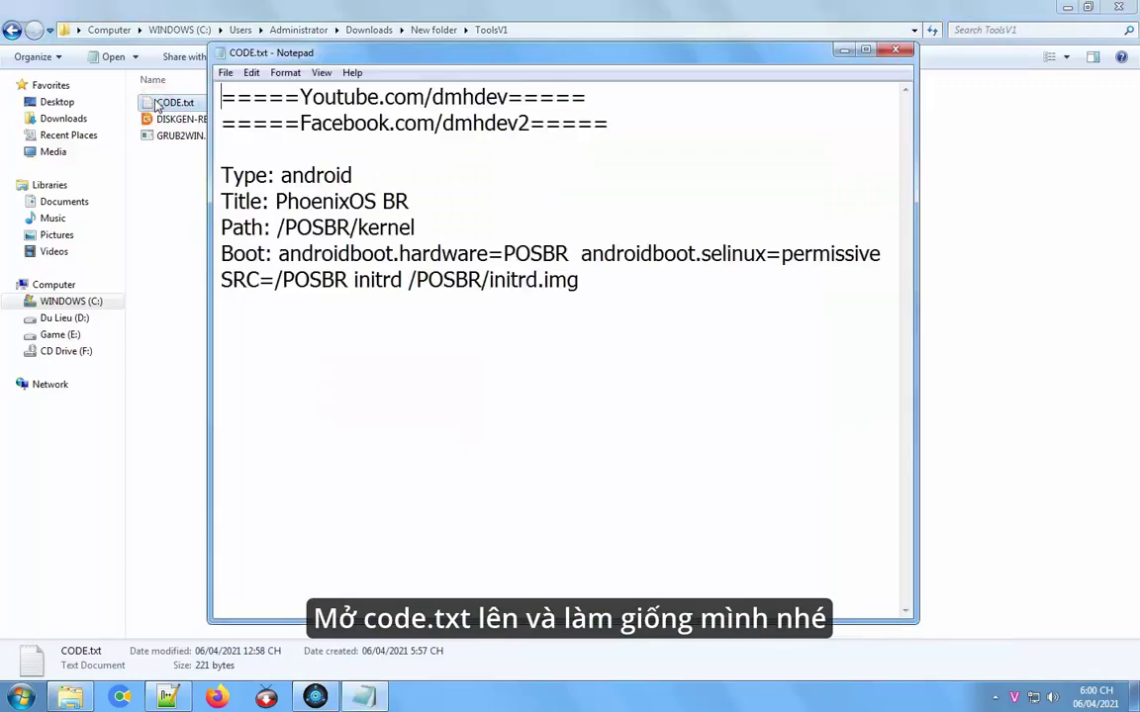
click(1094, 8)
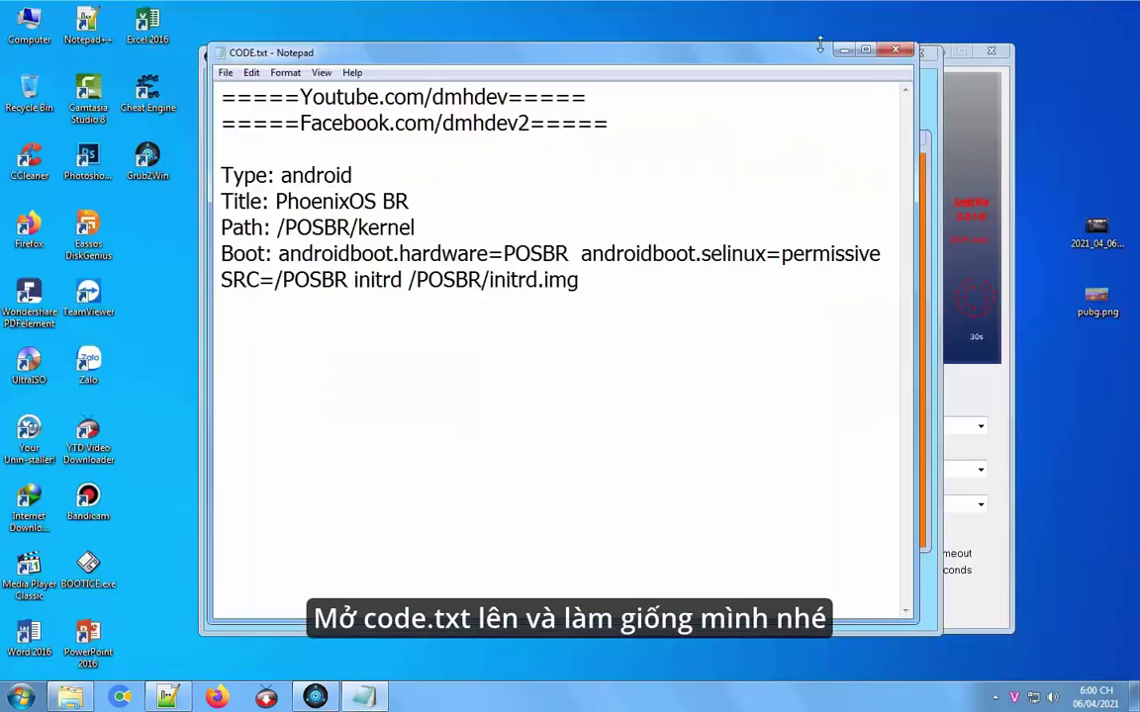
drag(782, 52, 591, 57)
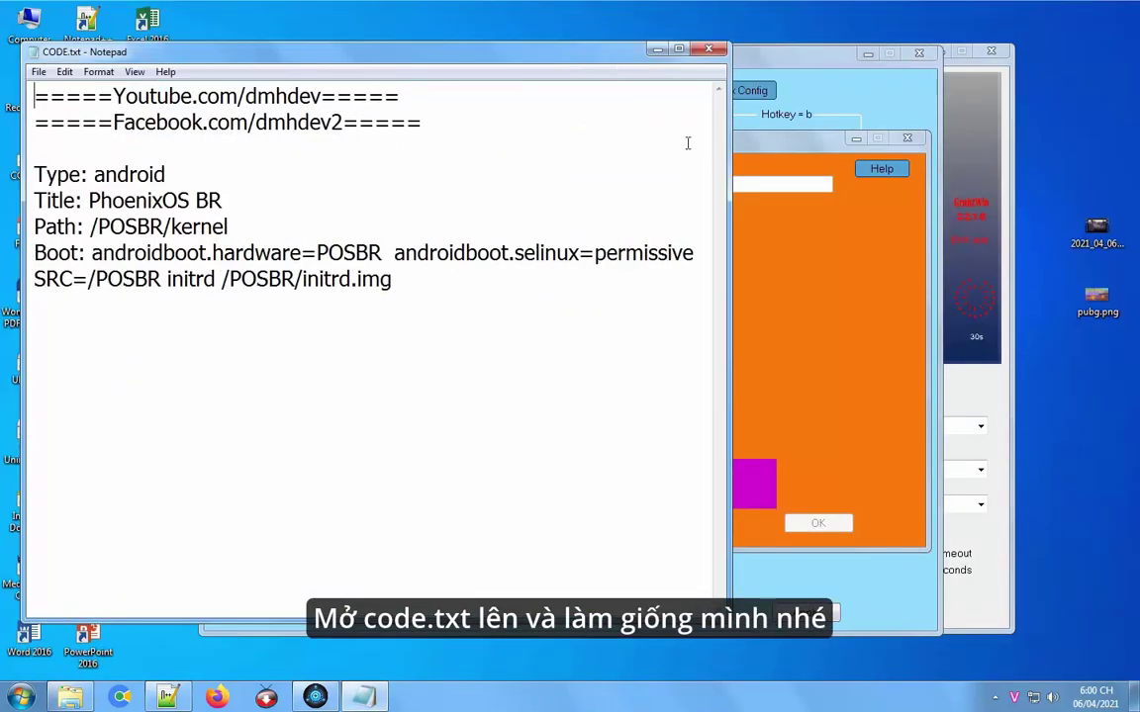
drag(729, 173, 683, 173)
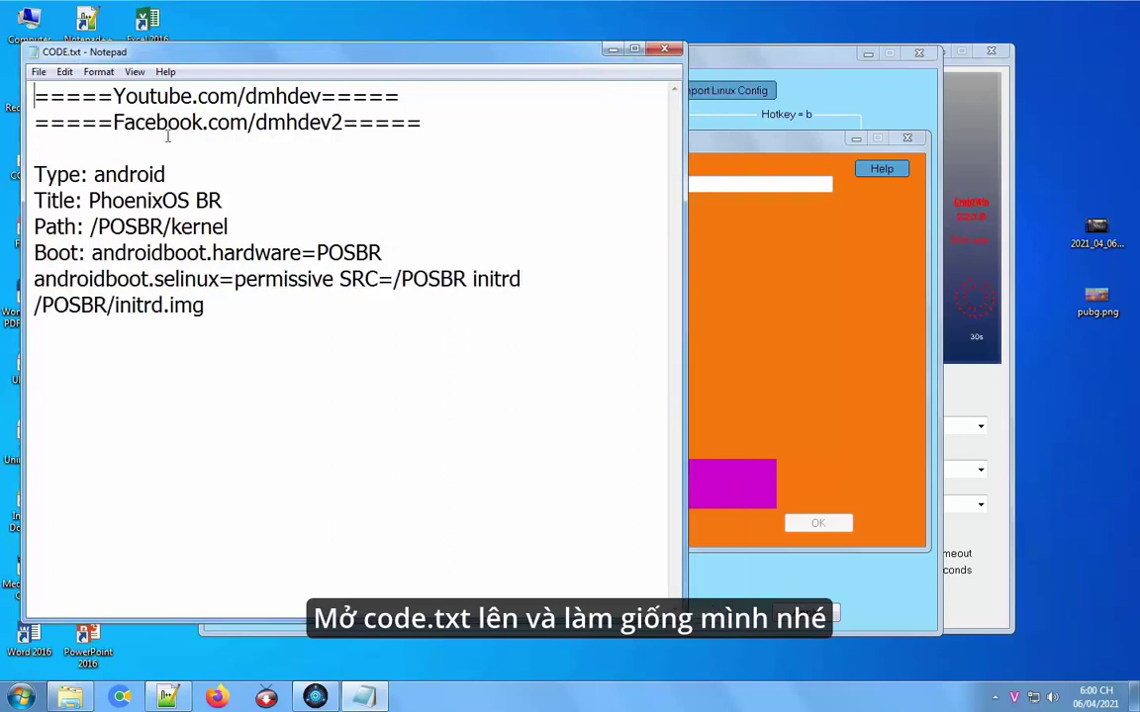
- Set the new menu entry's type to android, as given in CODE.txt
drag(34, 174, 165, 174)
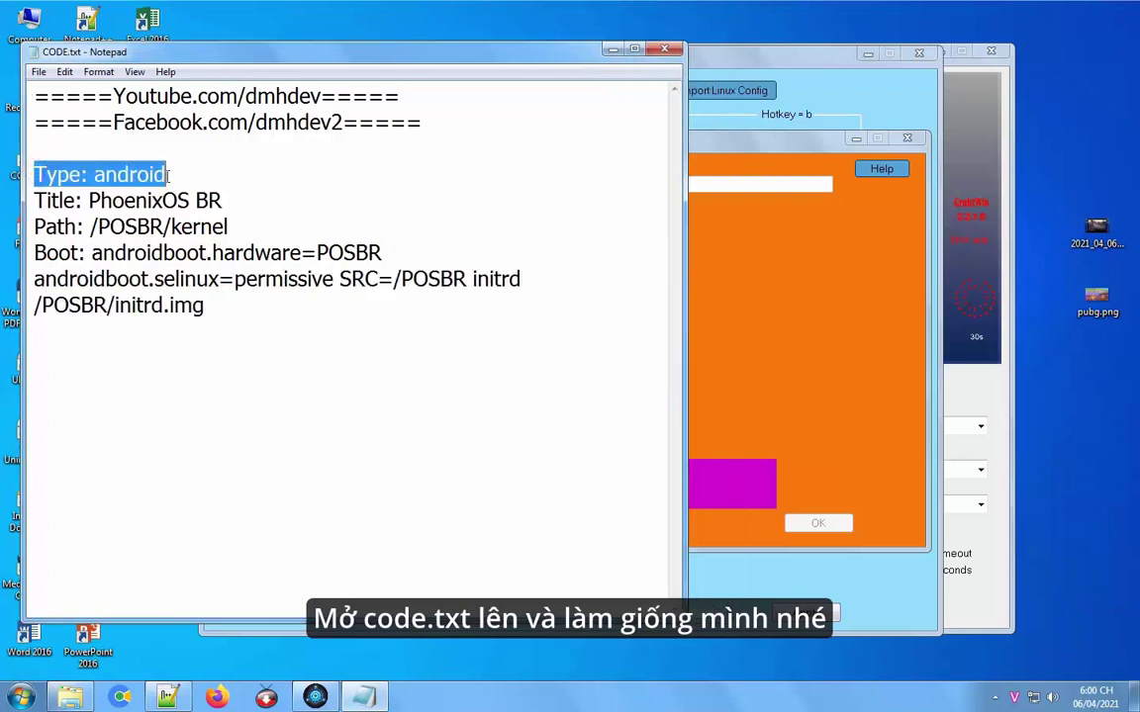
click(773, 325)
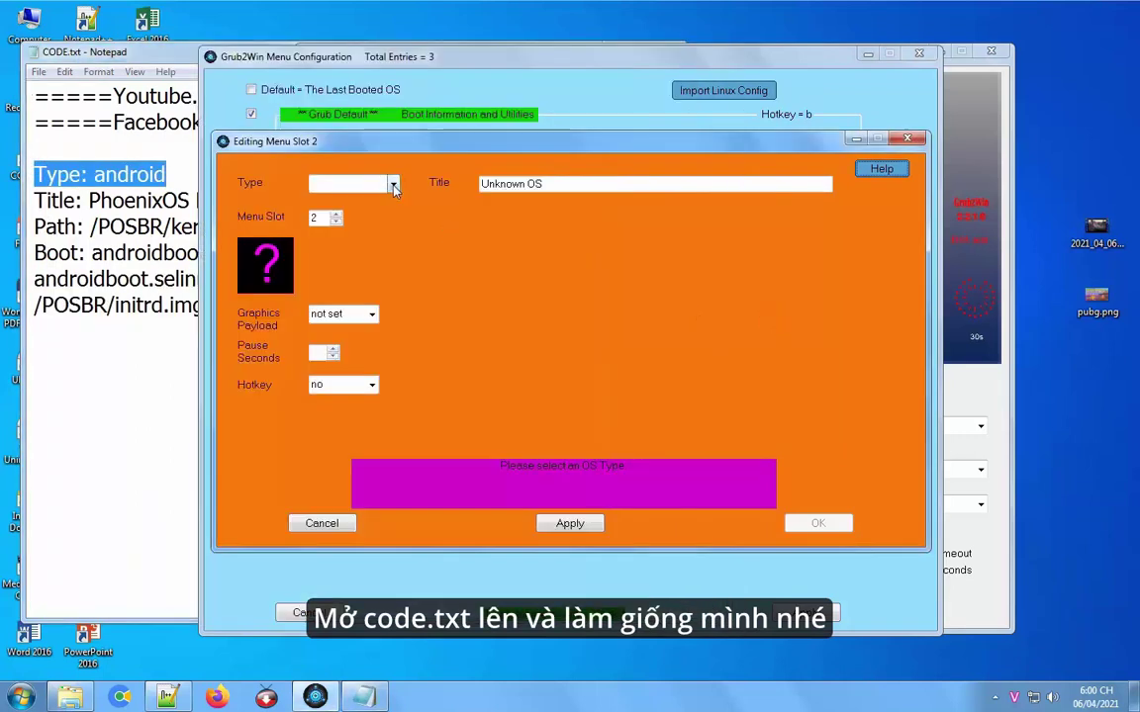
click(393, 183)
click(329, 200)
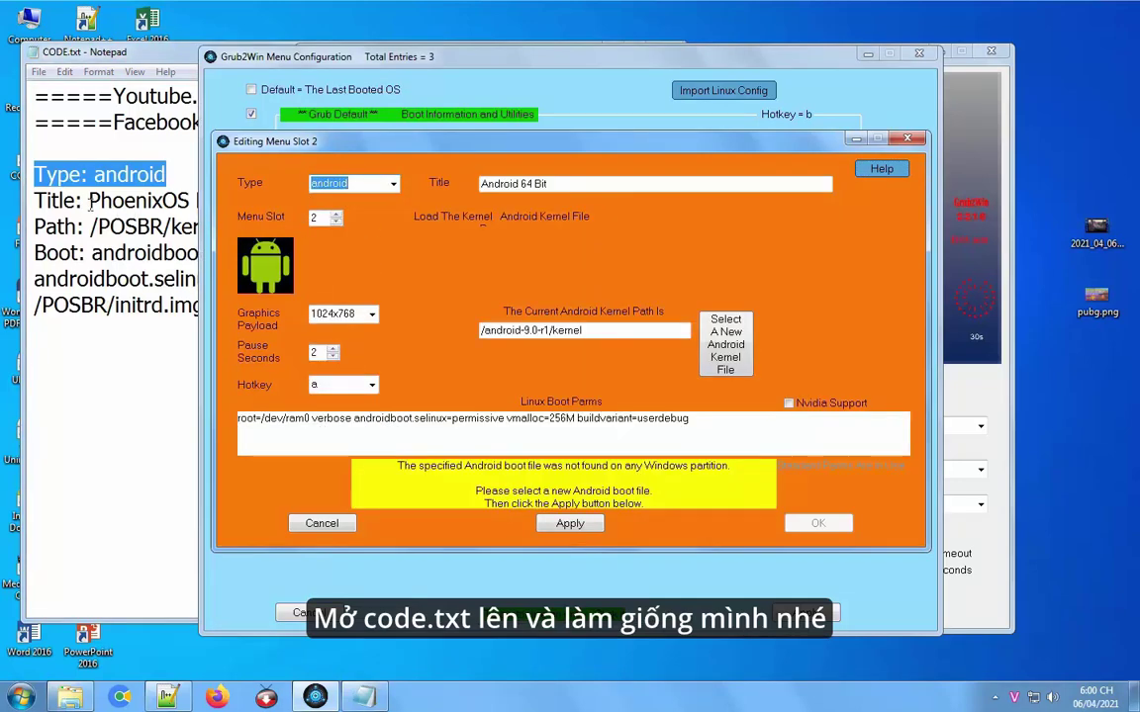
- Copy the title from CODE.txt and set the entry's title to PhoenixOS BR
click(88, 198)
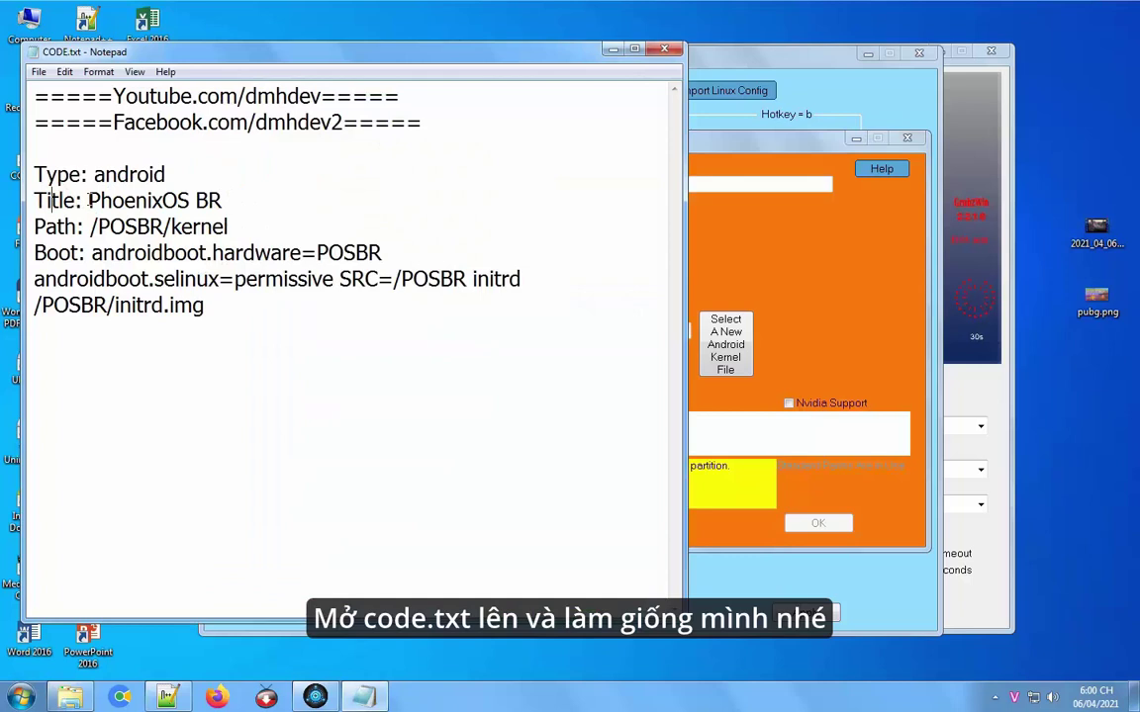
drag(89, 199, 229, 196)
key(ctrl+c)
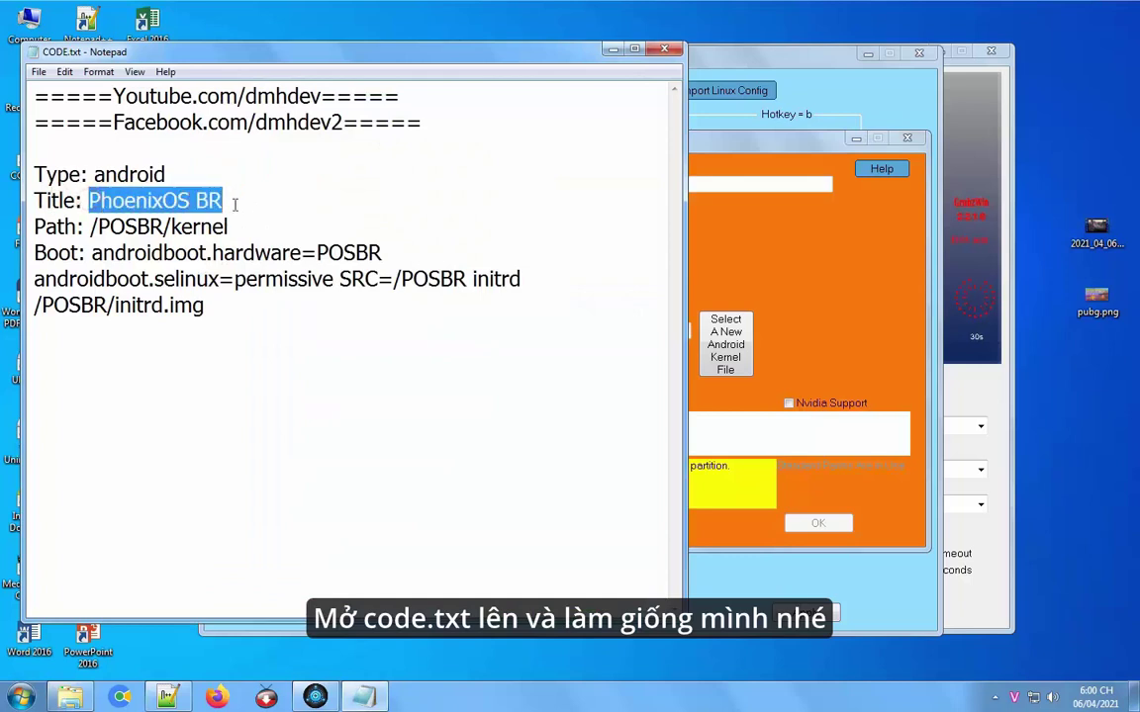
click(752, 247)
triple_click(535, 184)
key(ctrl+v)
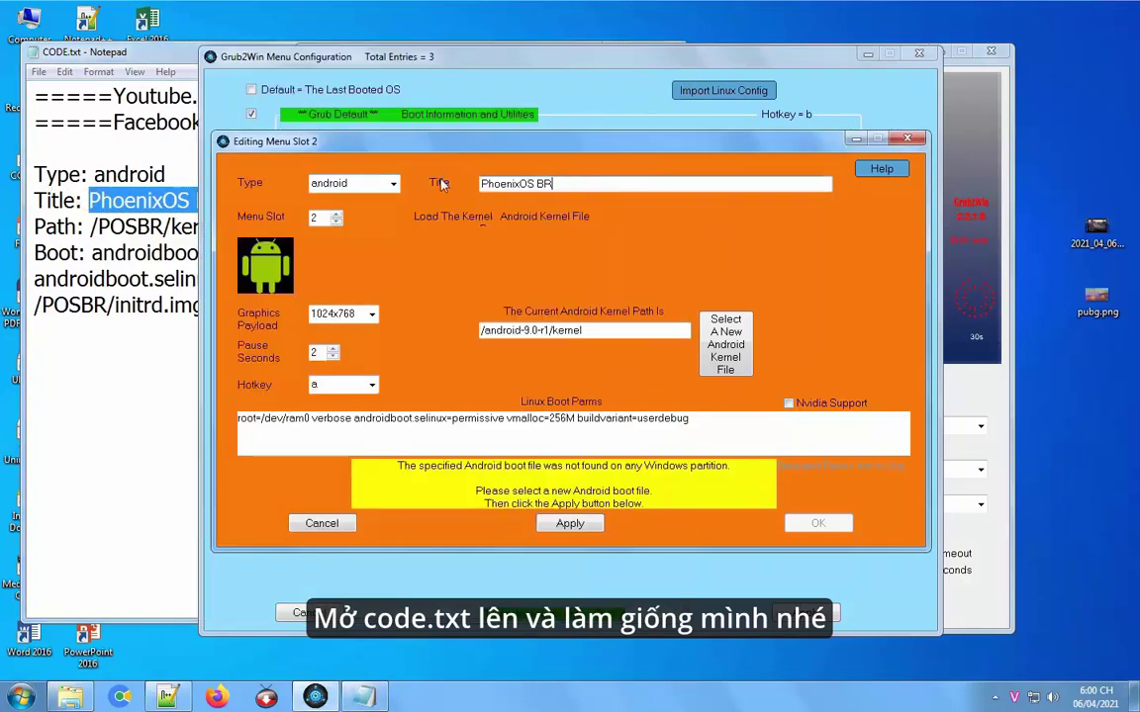
- Set the Android kernel path to /POSBR/kernel from CODE.txt and disable Windows boot file checking for the entry
click(92, 226)
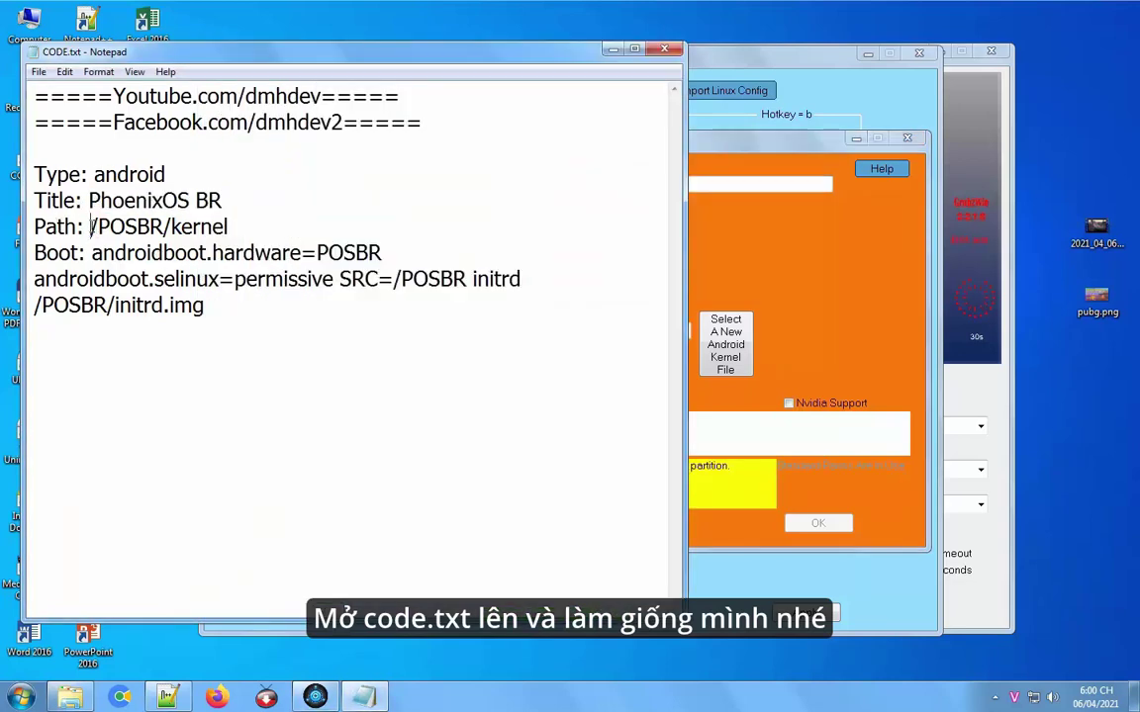
drag(92, 227, 229, 225)
key(ctrl+c)
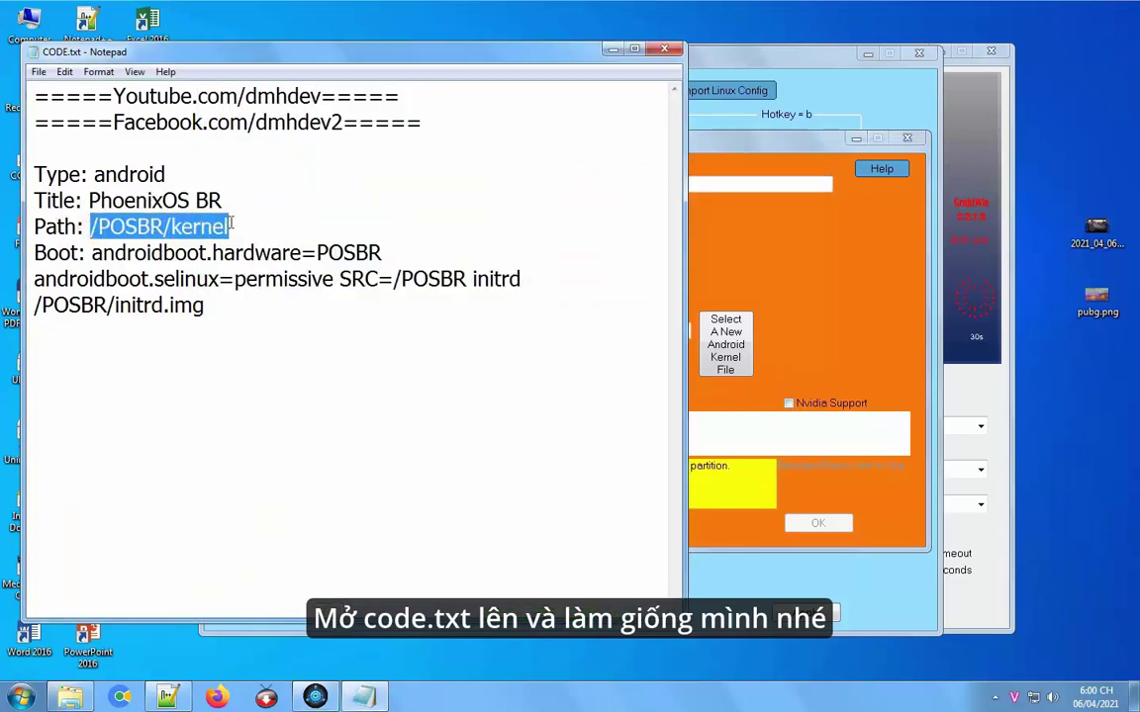
click(749, 230)
drag(653, 330, 441, 334)
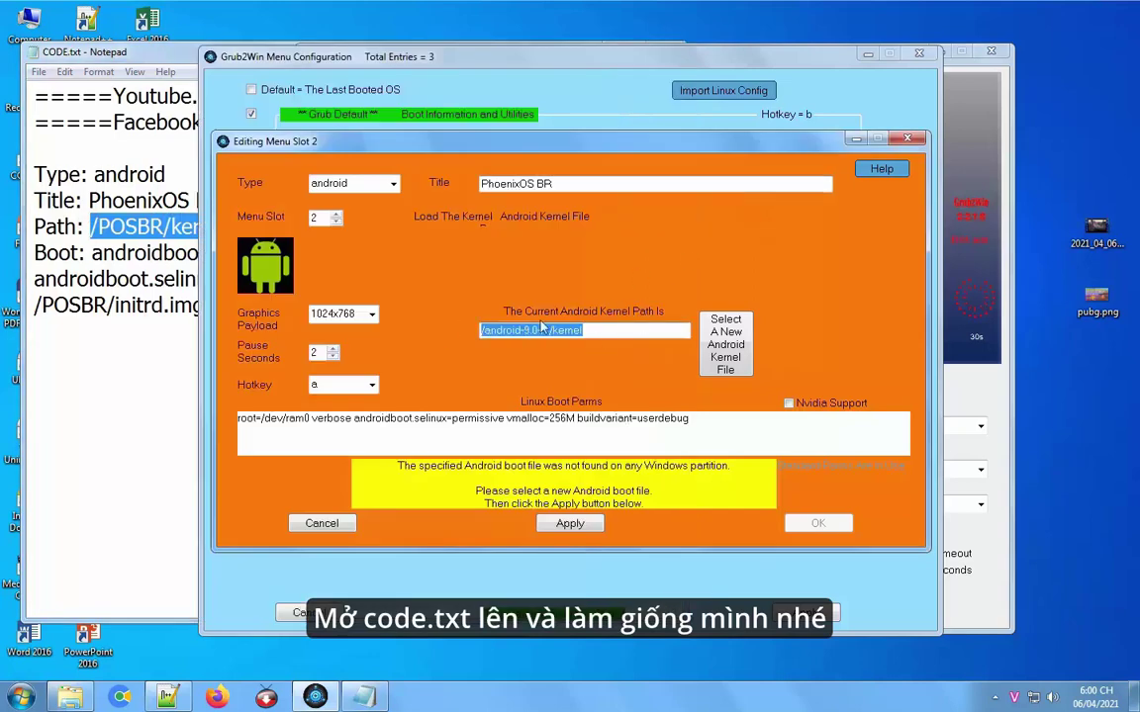
key(ctrl+v)
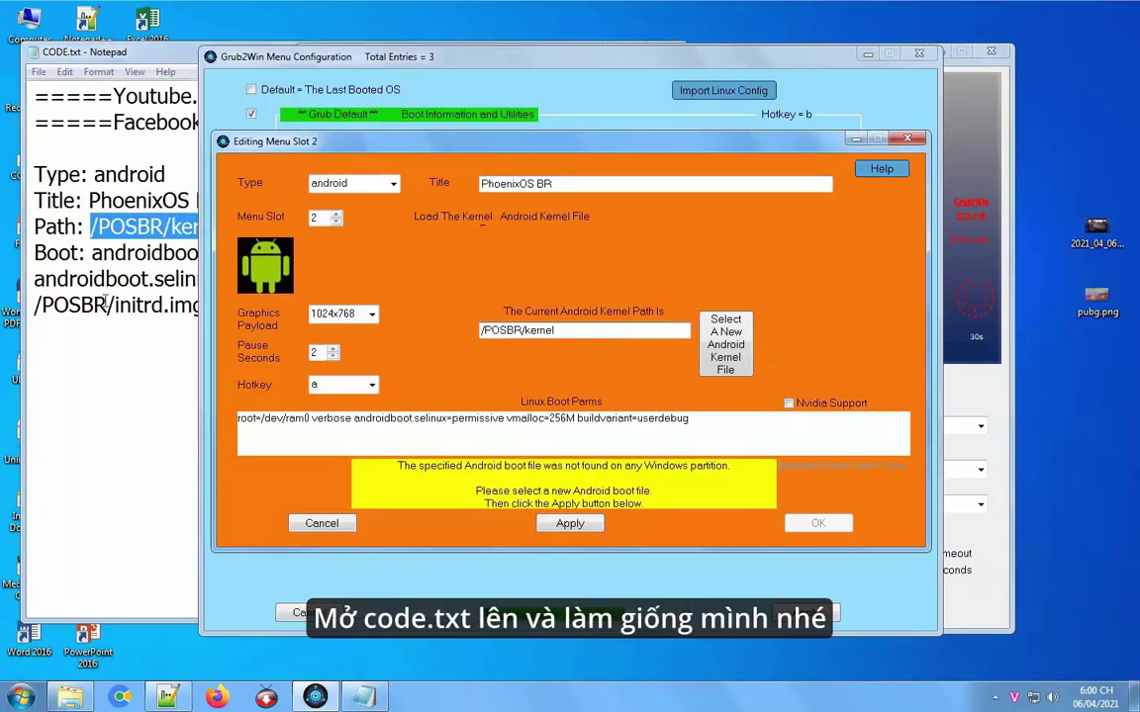
click(93, 265)
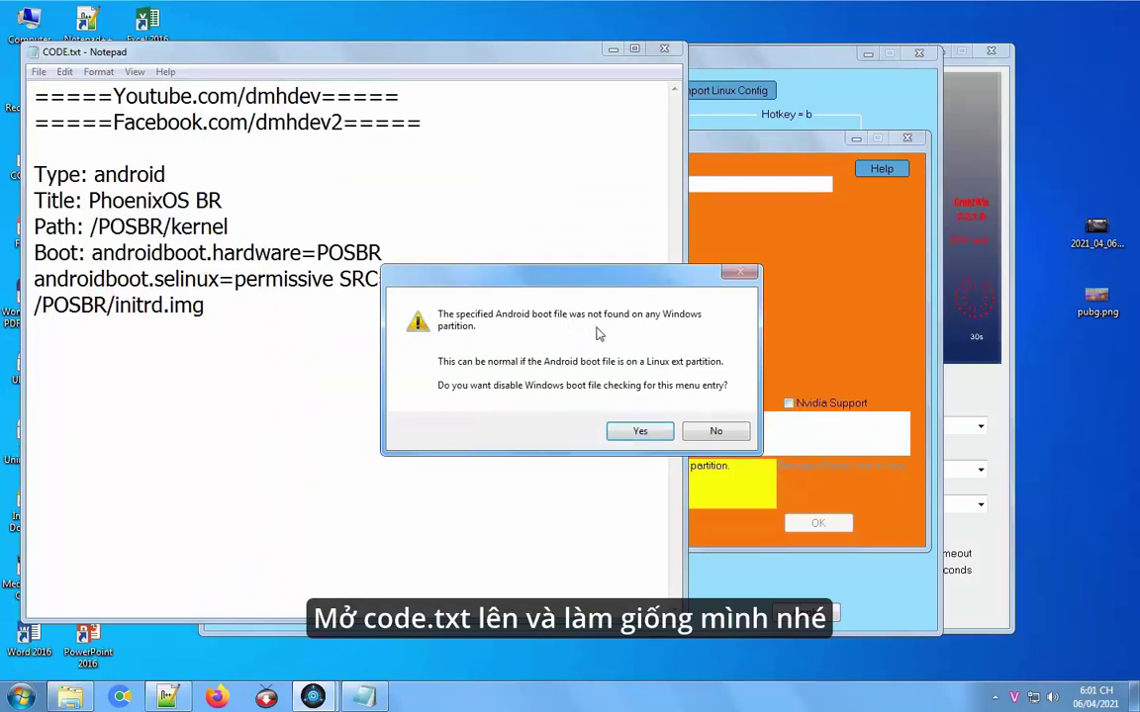
click(641, 432)
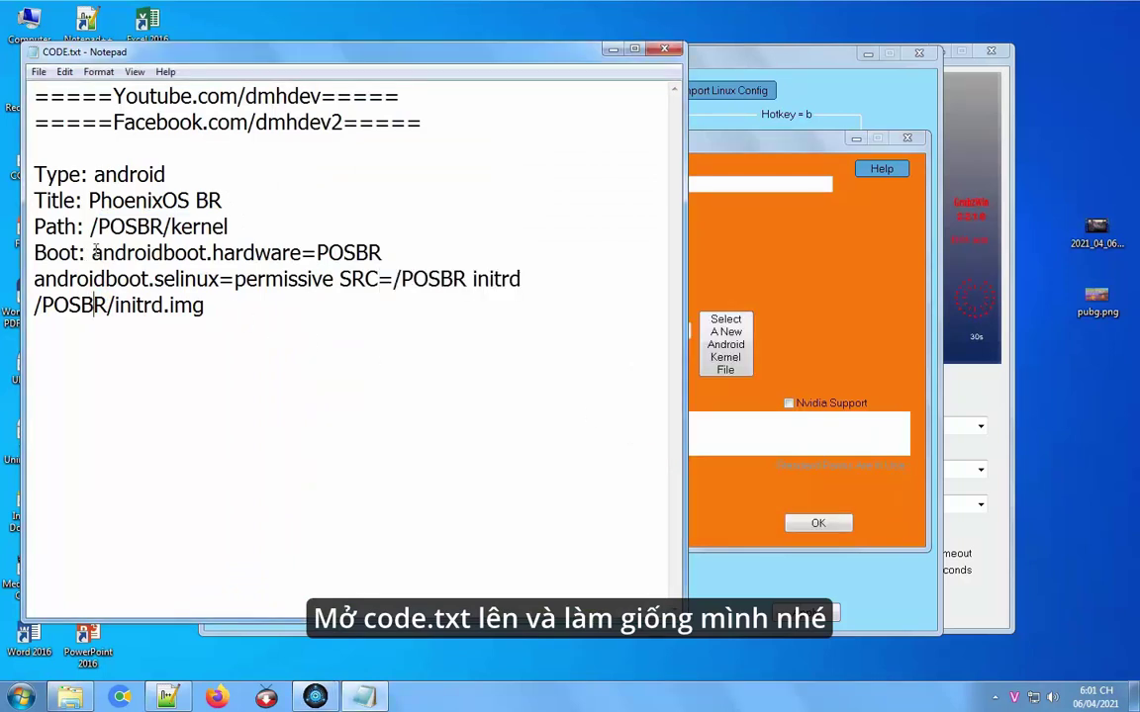
- Replace the Linux boot parameters with androidboot.hardware=POSBR androidboot.selinux=permissive SRC=/POSBR initrd /POSBR/initrd.img from CODE.txt, then apply and accept the entry
drag(93, 253, 206, 307)
key(ctrl+c)
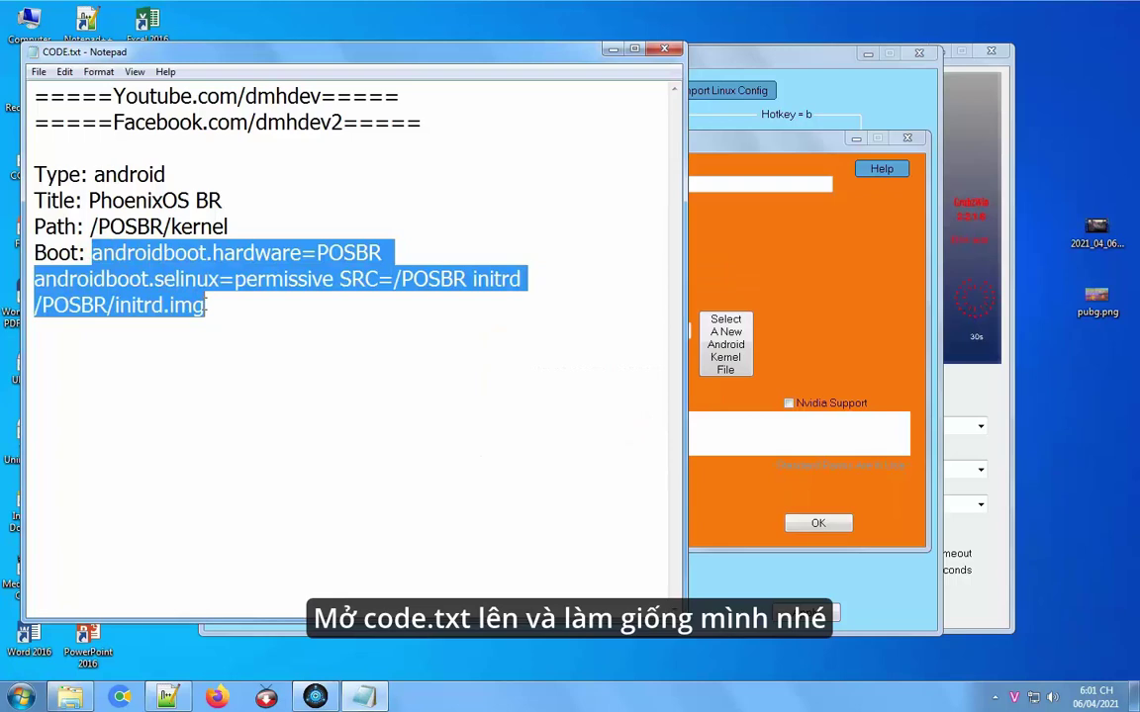
click(917, 307)
drag(774, 427, 144, 411)
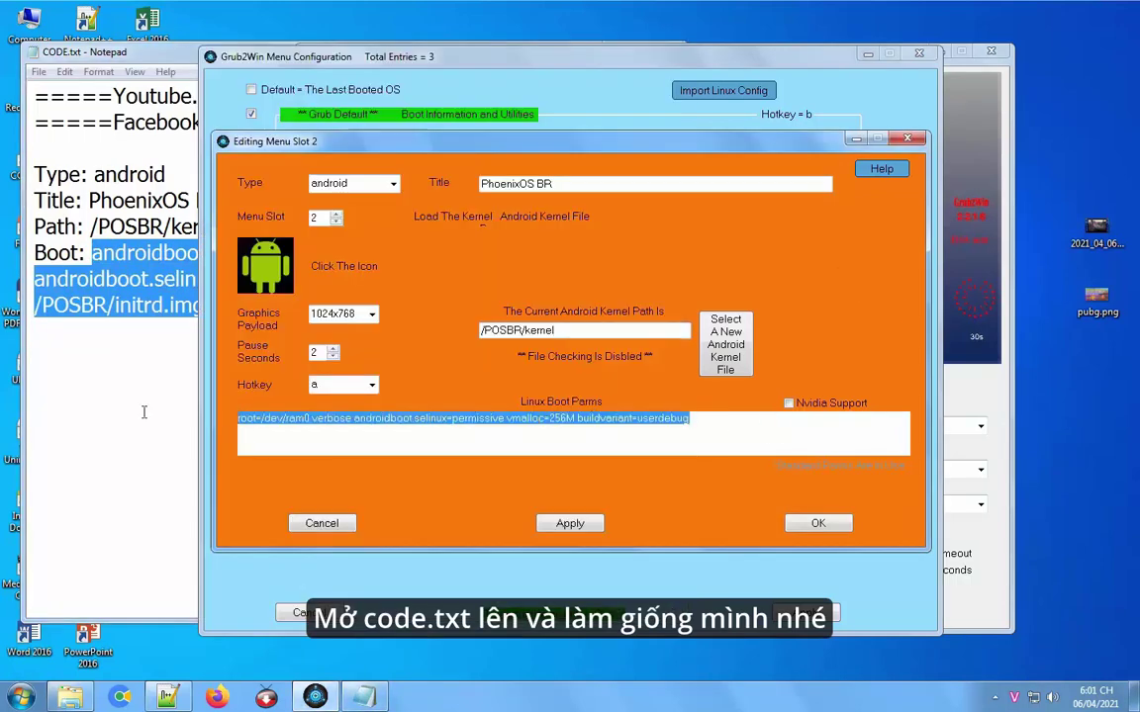
key(ctrl+v)
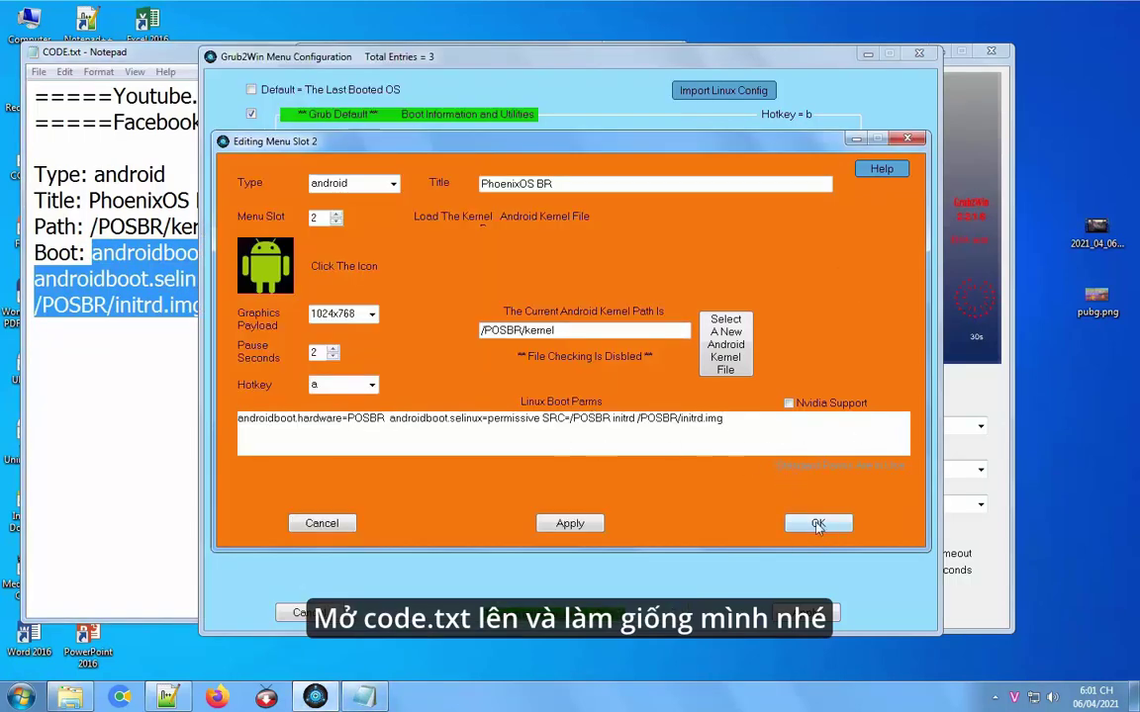
click(574, 524)
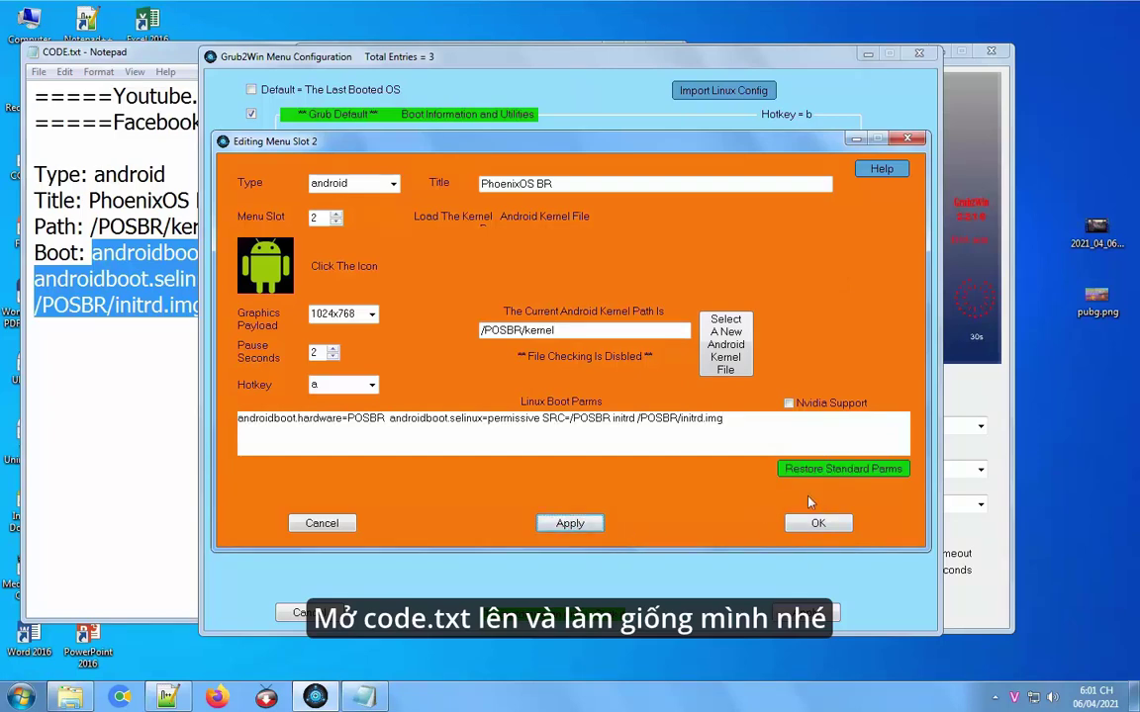
click(816, 524)
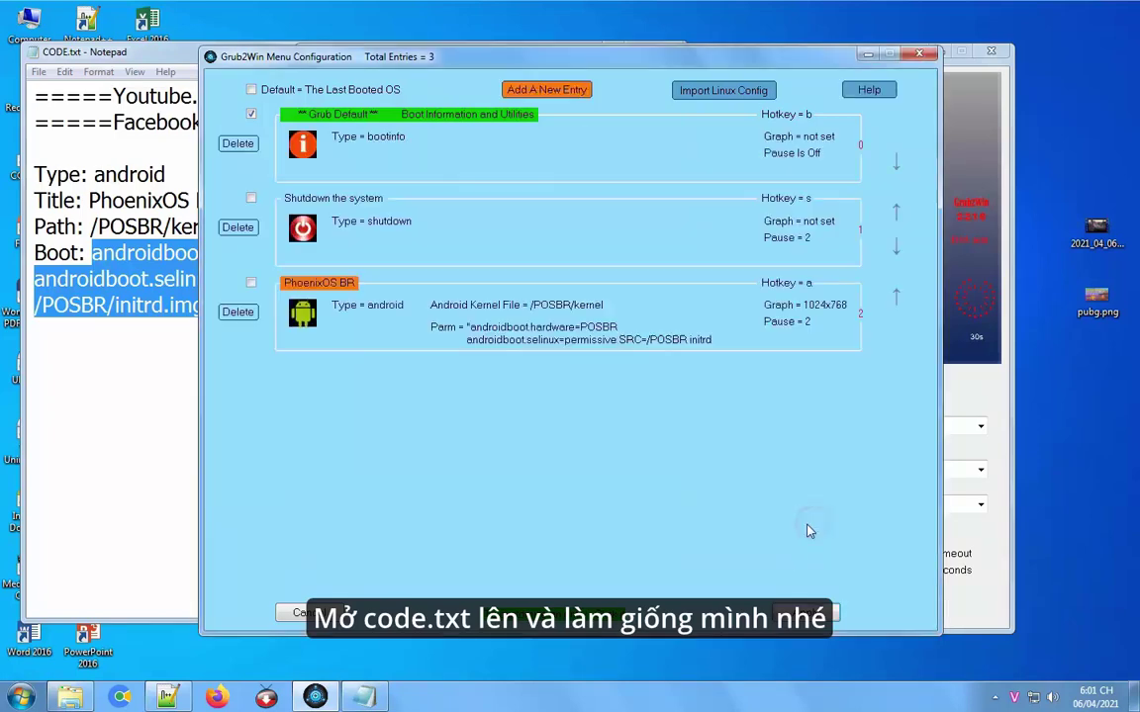
- Make PhoenixOS BR the default Grub entry and apply the menu configuration
click(250, 284)
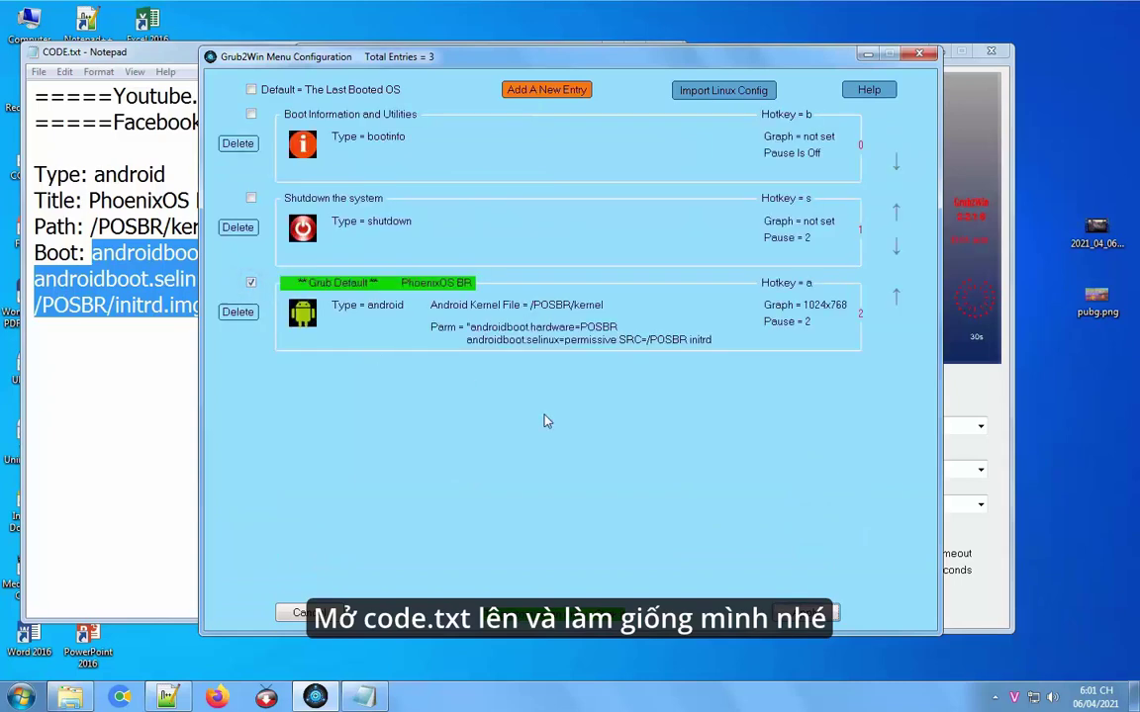
click(806, 614)
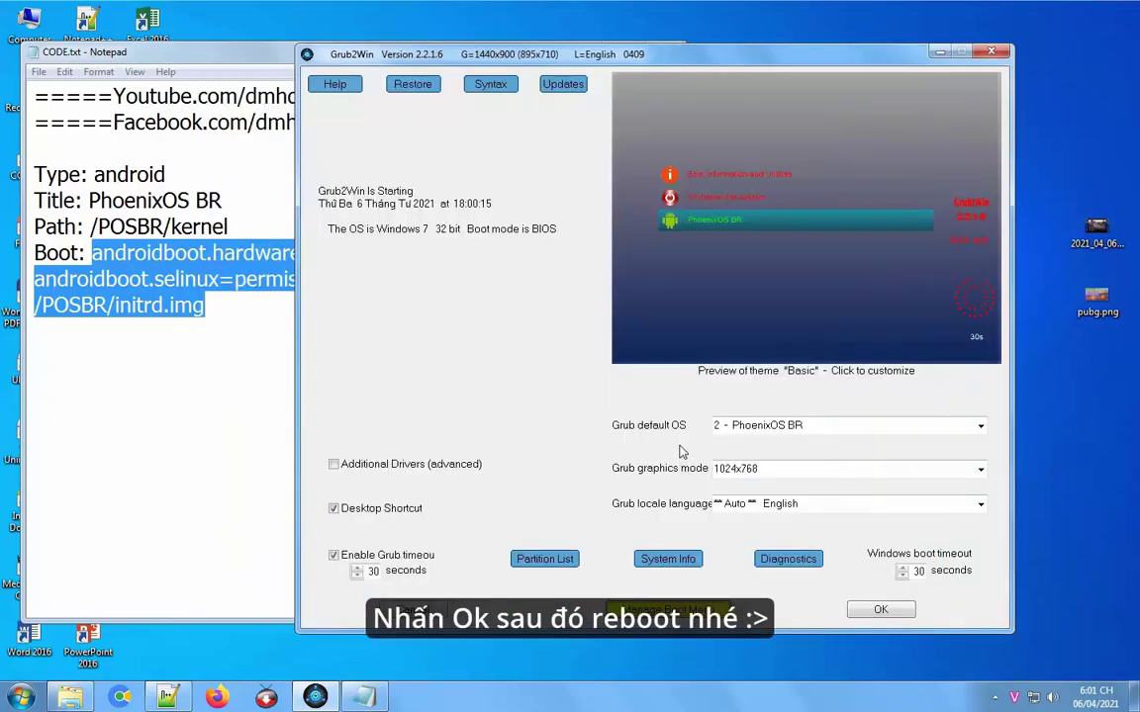
- Browse the background images available for the boot menu theme, keep the basic one and accept the theme settings
click(735, 332)
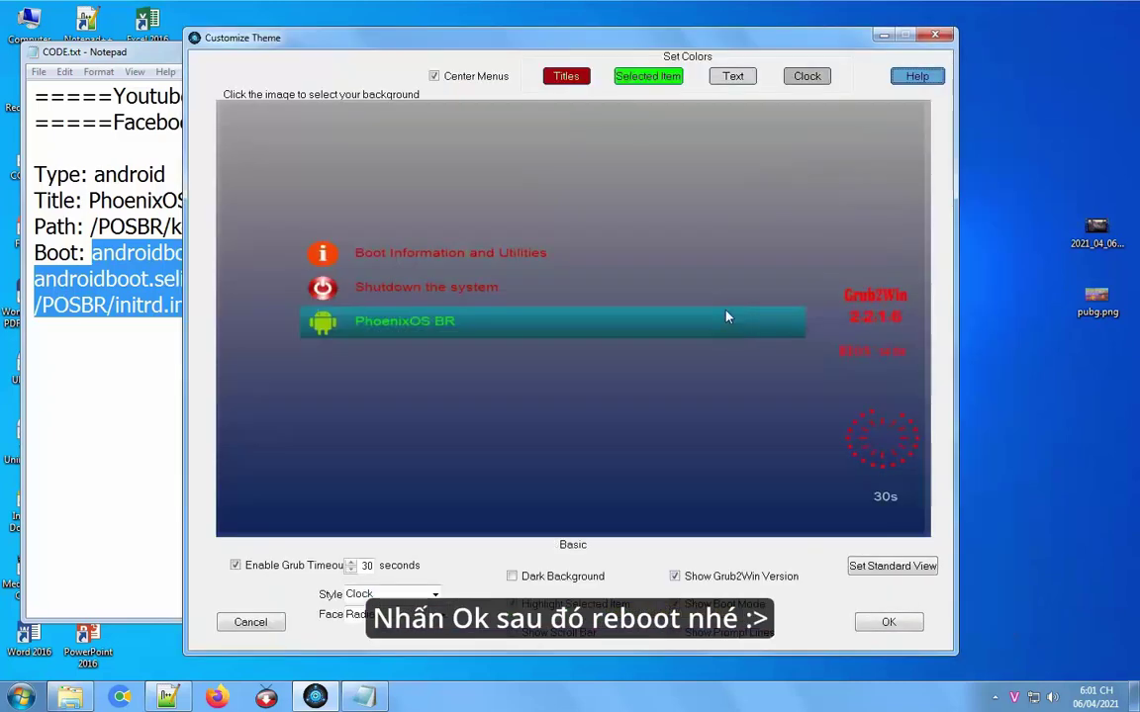
click(650, 421)
scroll(653, 433, down, 4)
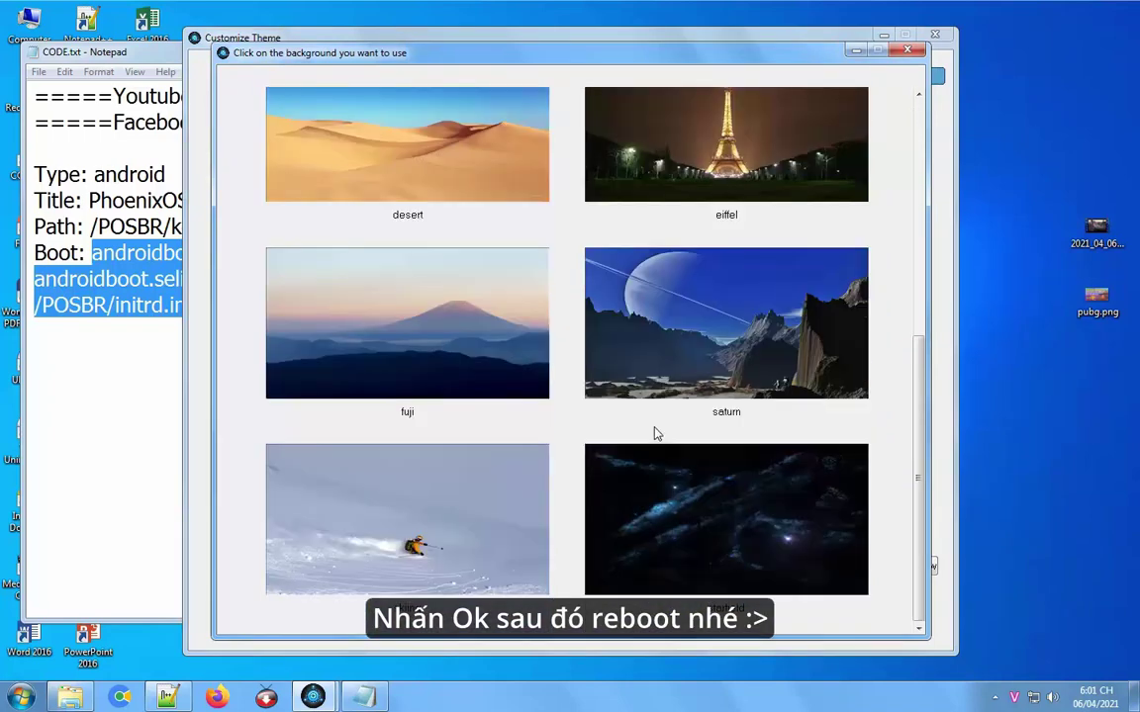
scroll(650, 445, up, 4)
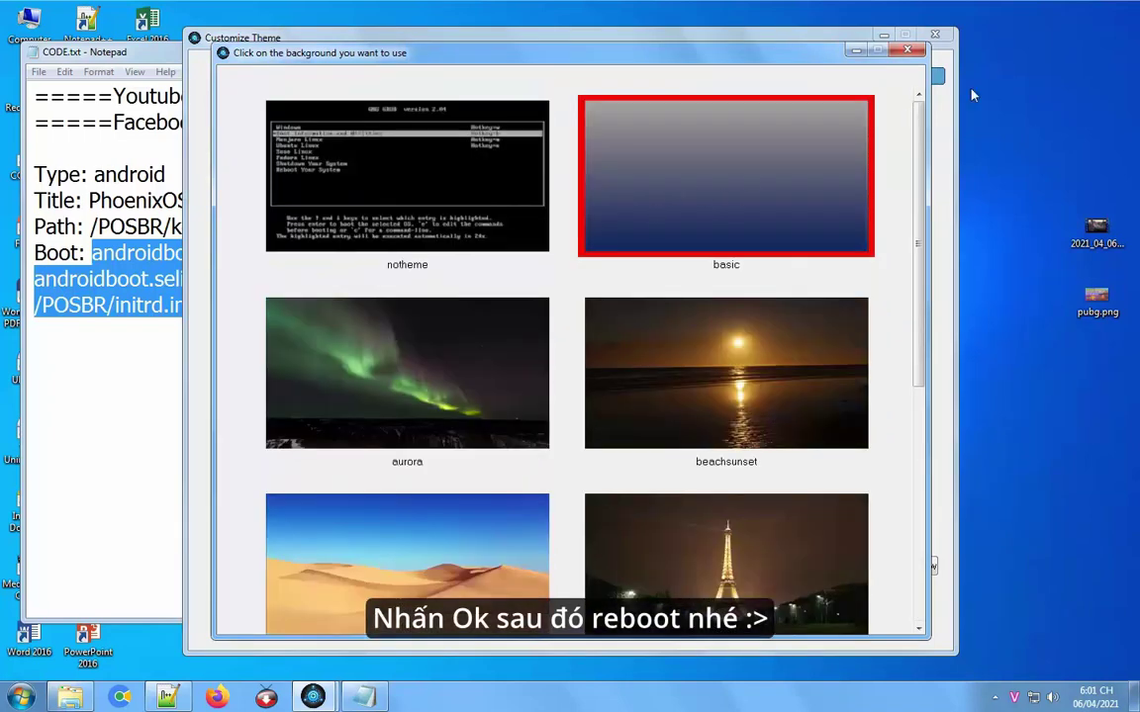
click(905, 52)
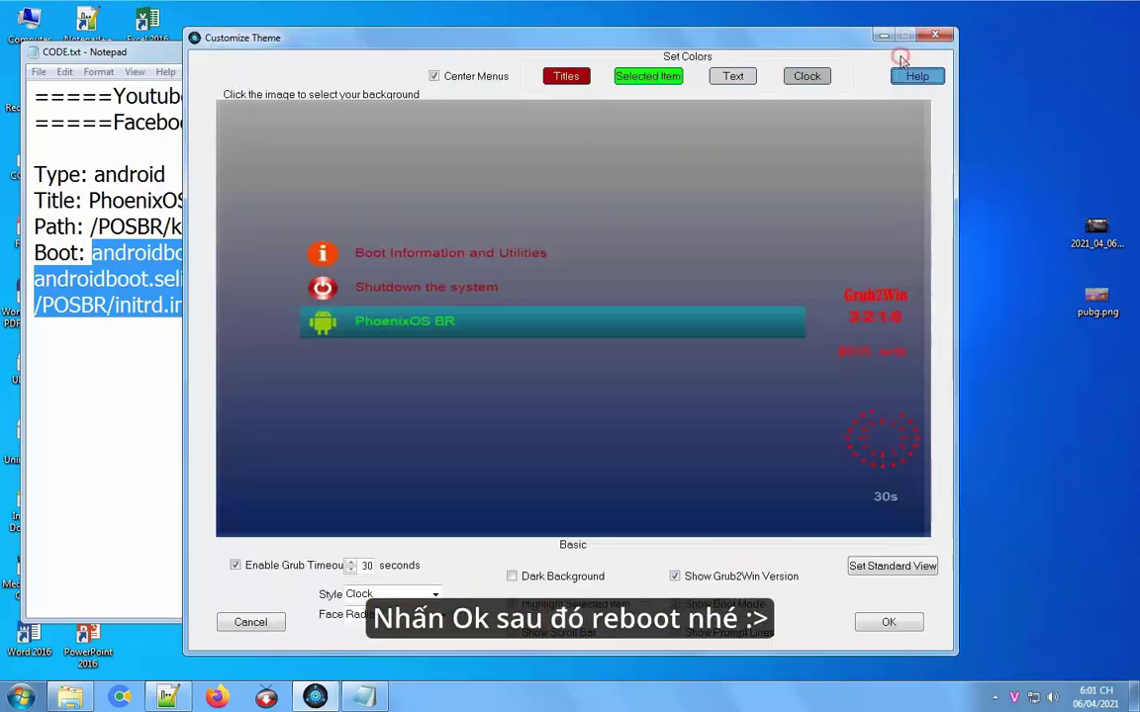
click(906, 620)
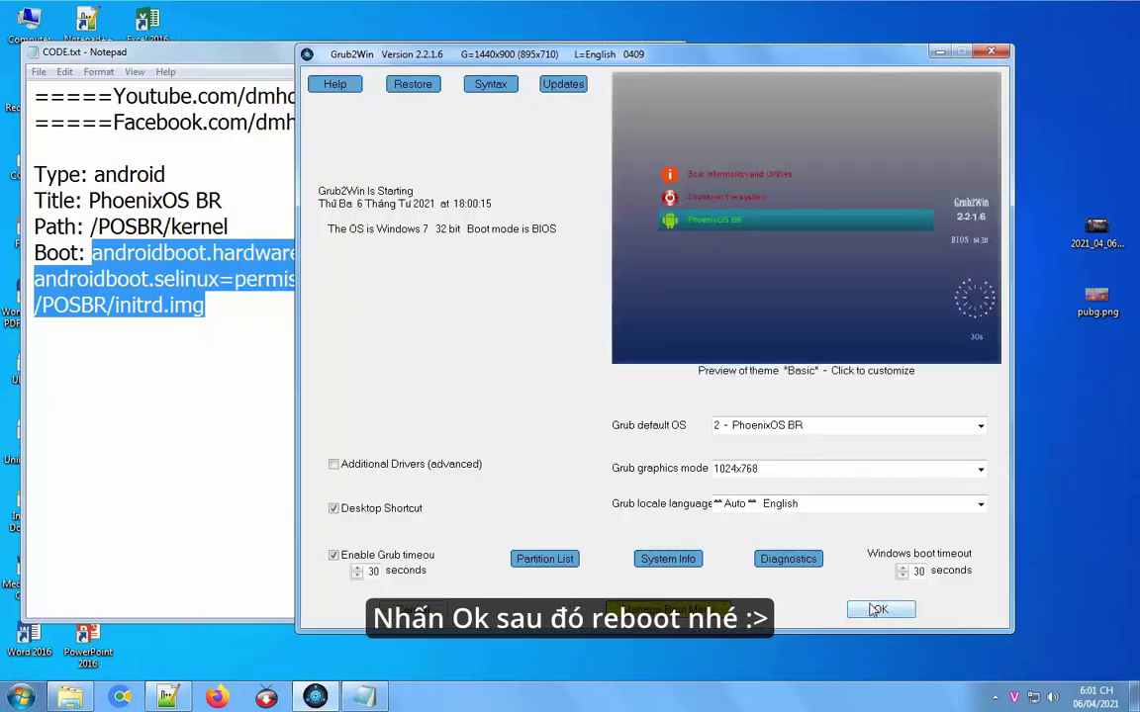
- Save the Grub2Win configuration and close the program
click(873, 609)
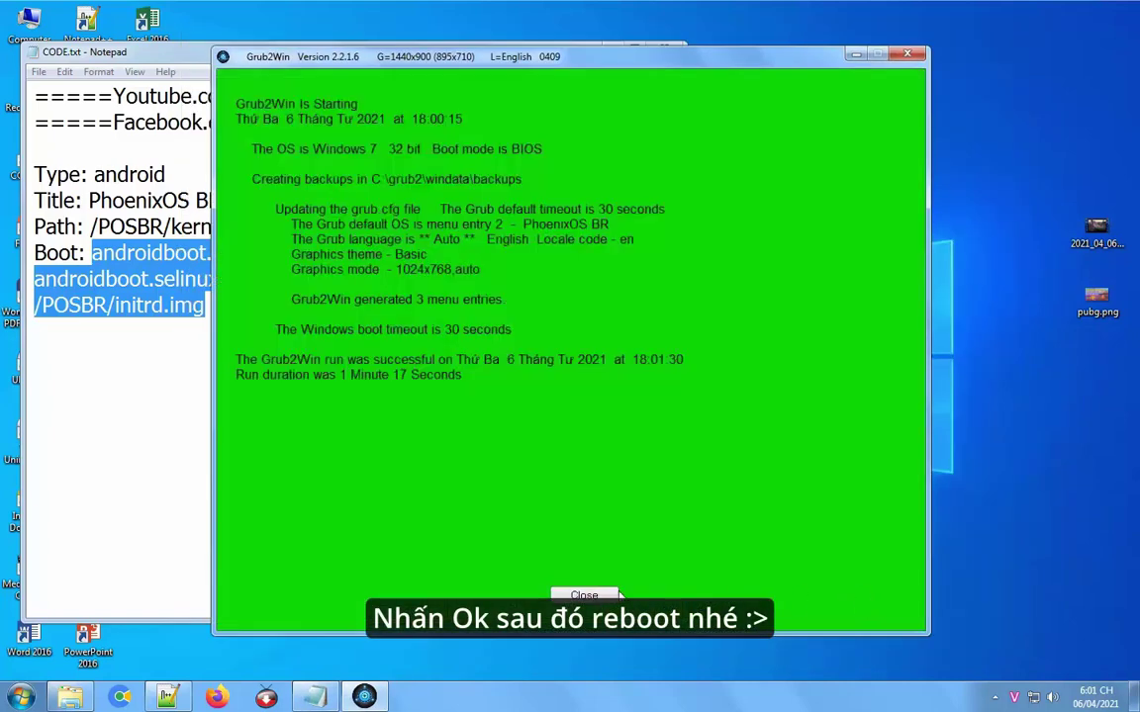
click(584, 595)
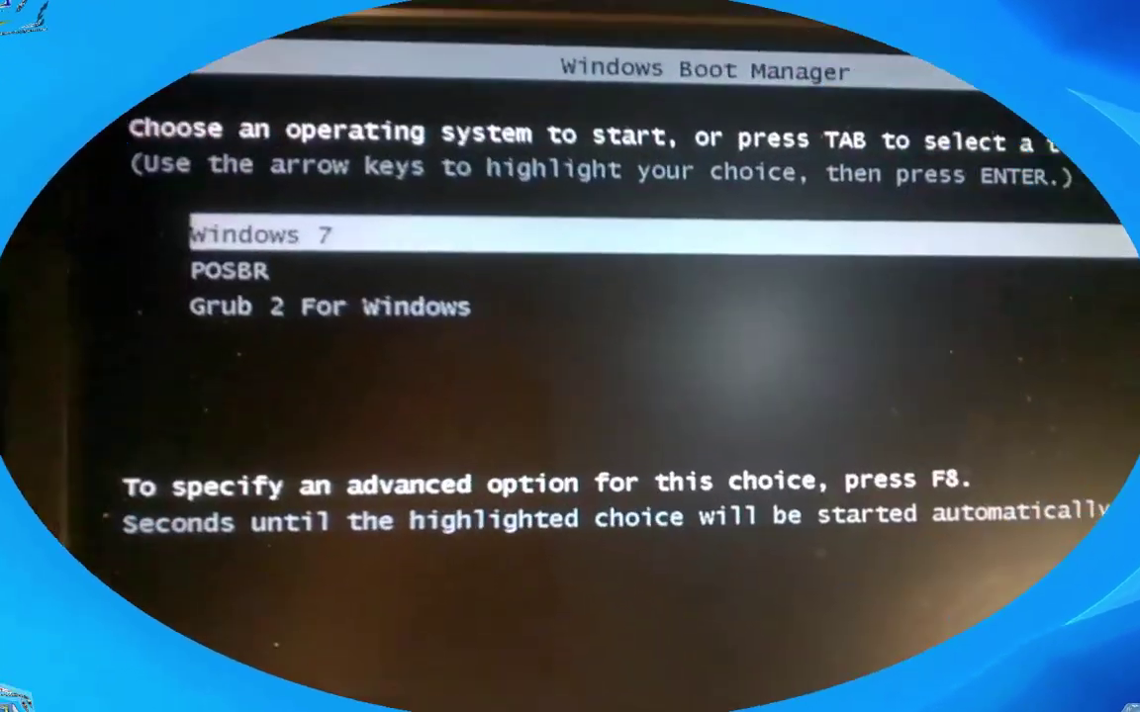
- Start Grub 2 For Windows from the Windows Boot Manager after restarting the computer
key(Down)
key(Down)
key(Return)
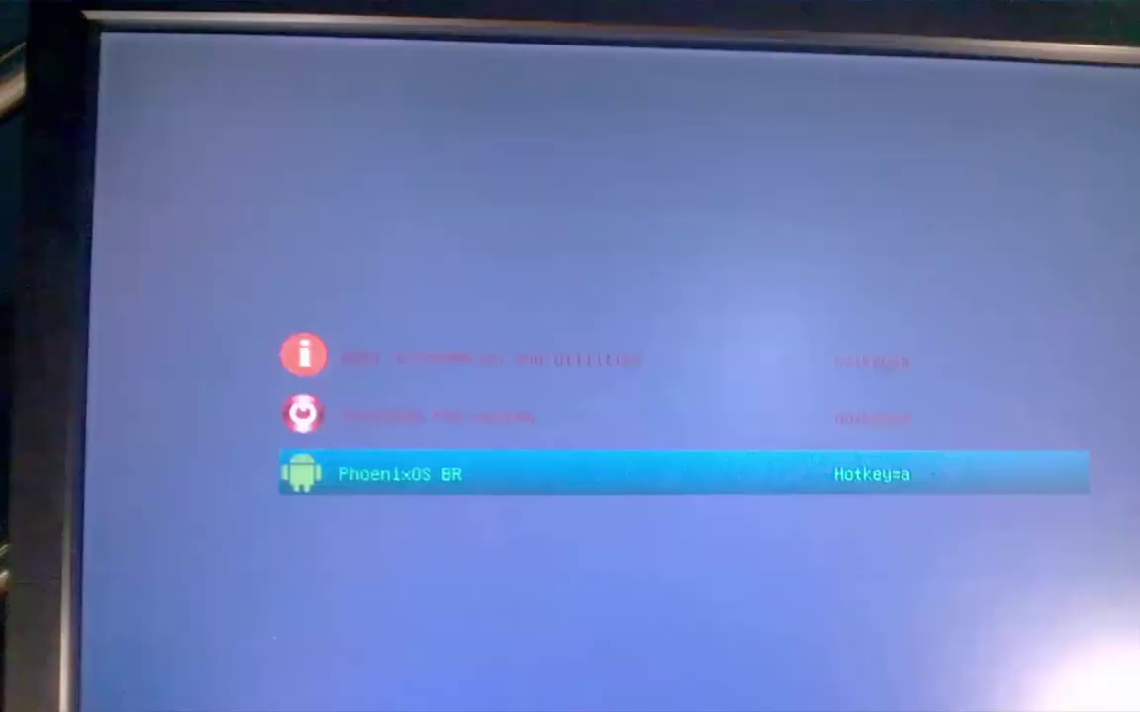
- Boot the PhoenixOS BR entry from the Grub boot menu
key(Return)
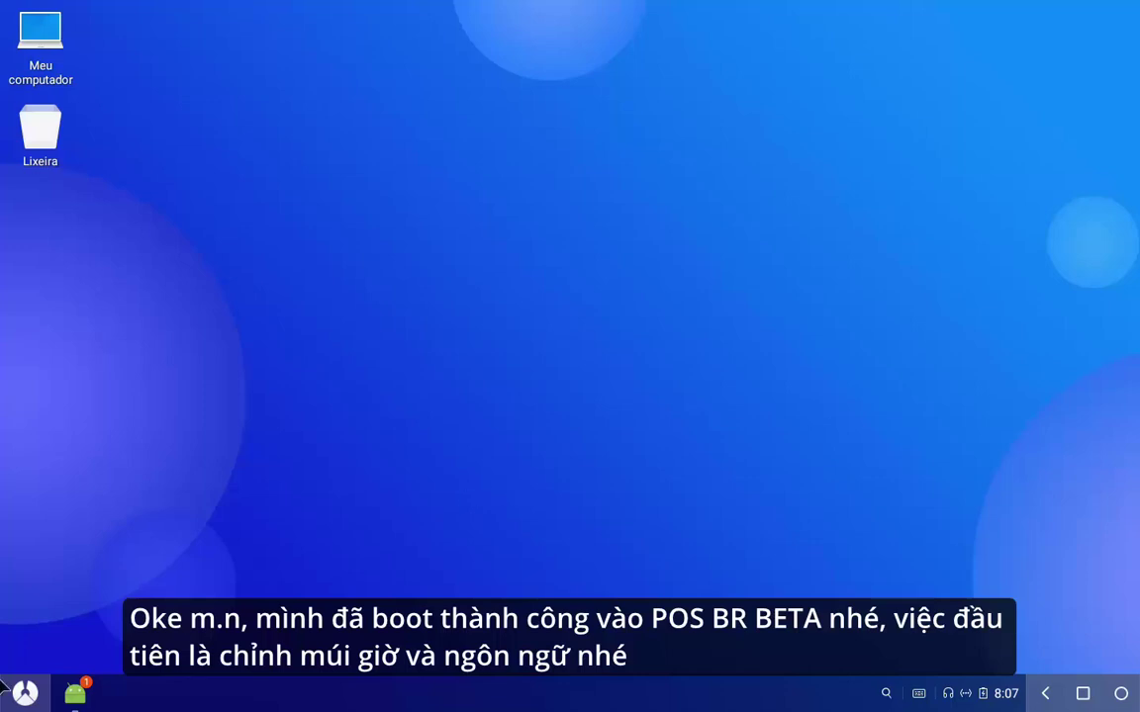
- Add Tiếng Việt (Việt Nam) to the system languages and put it first, above Português (Brasil)
click(11, 691)
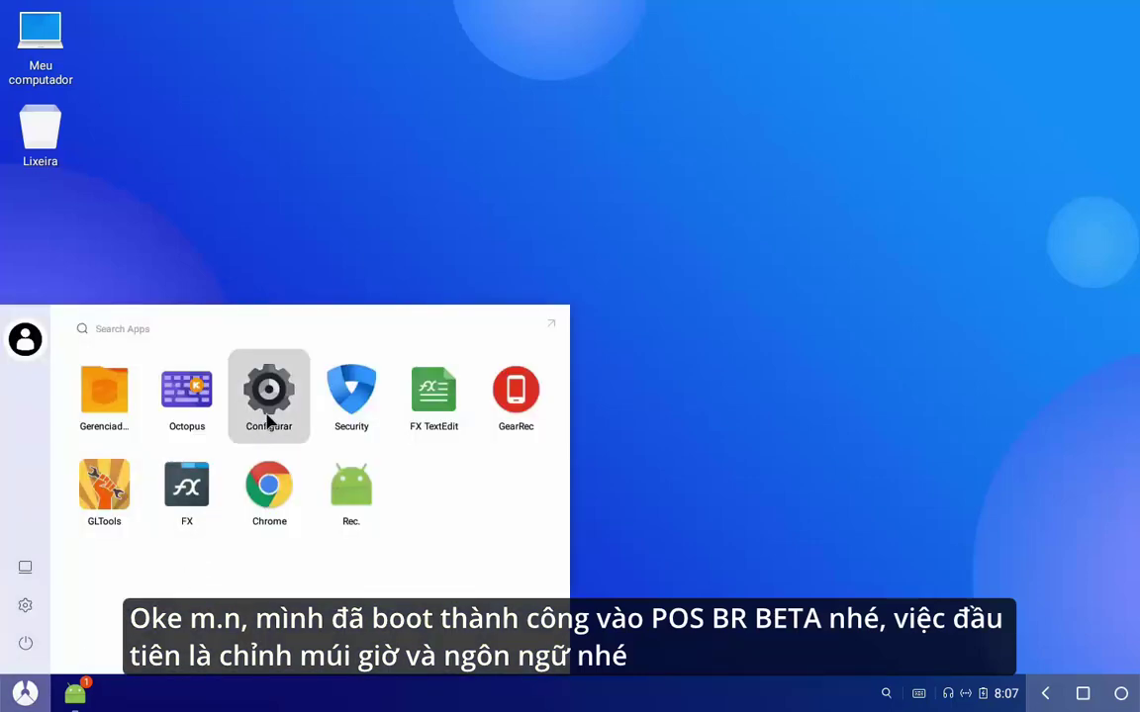
click(278, 405)
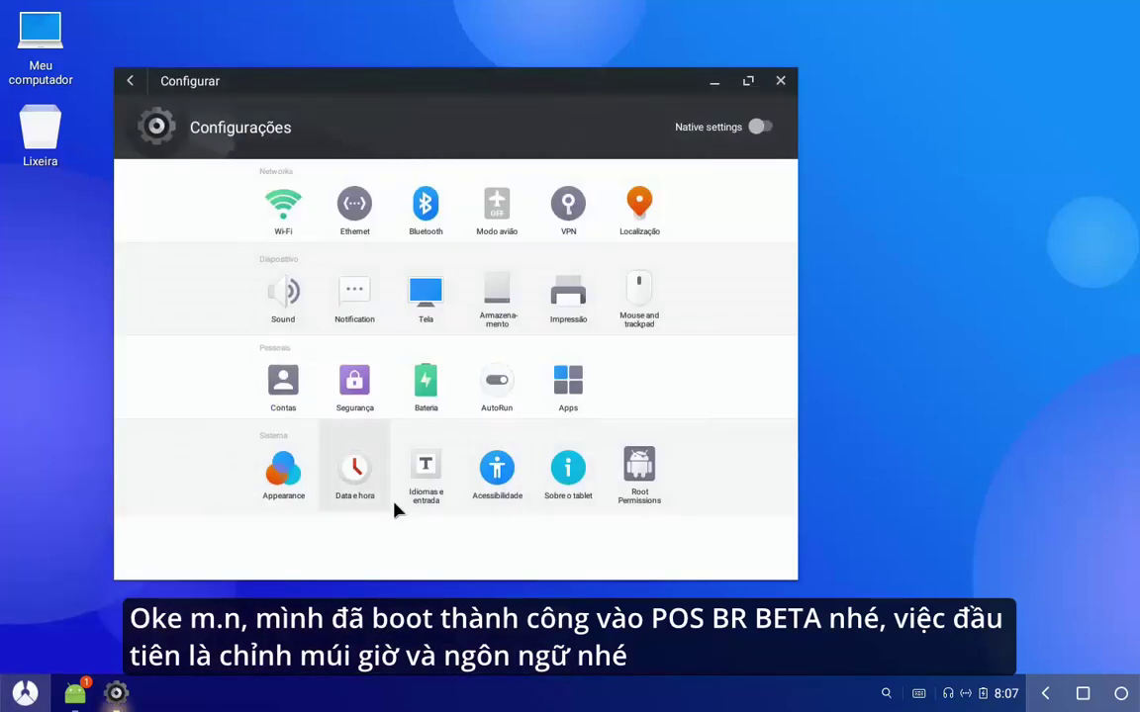
click(425, 475)
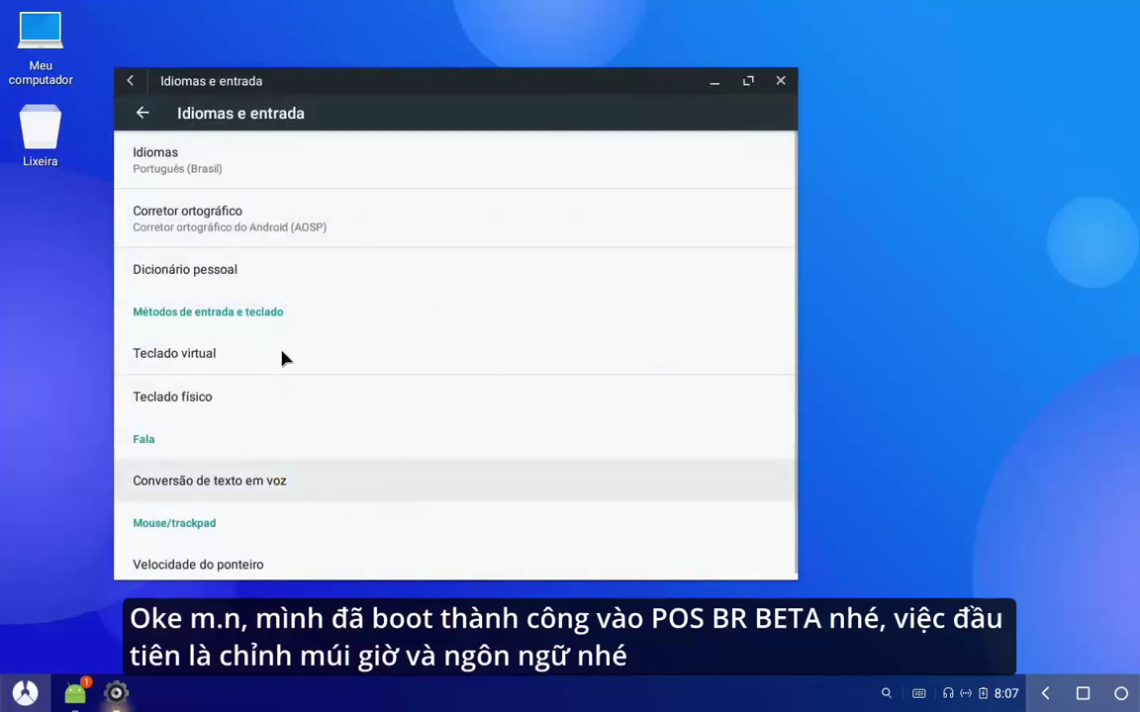
click(227, 176)
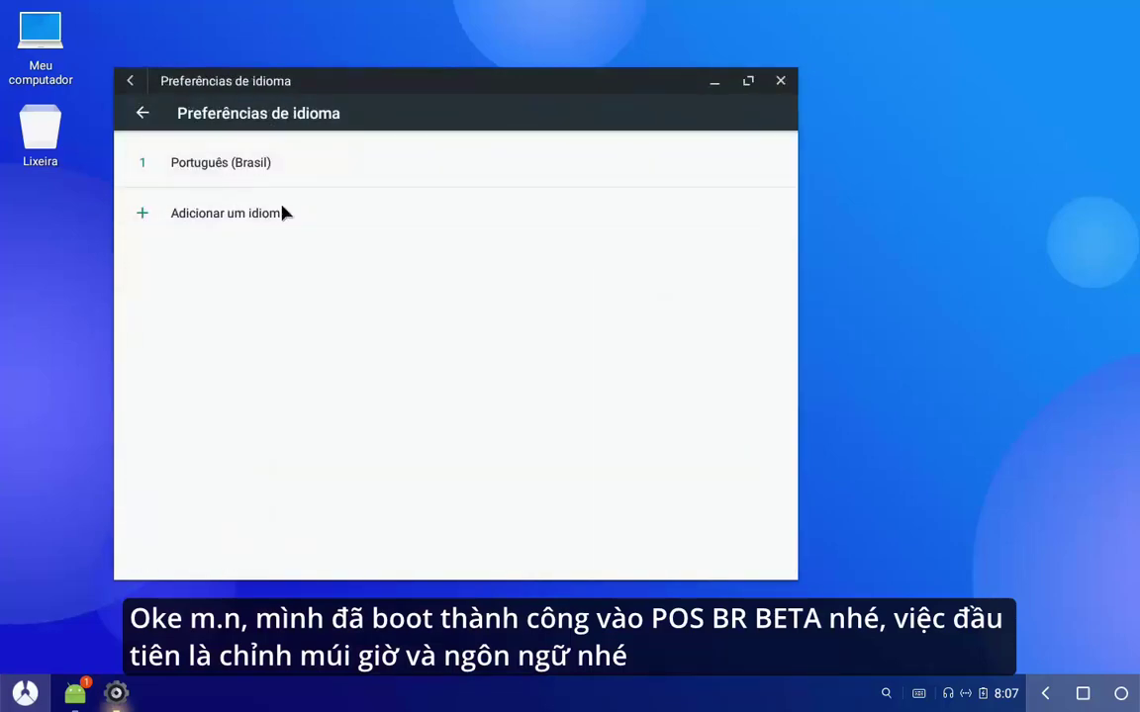
click(282, 213)
click(771, 112)
text(vi)
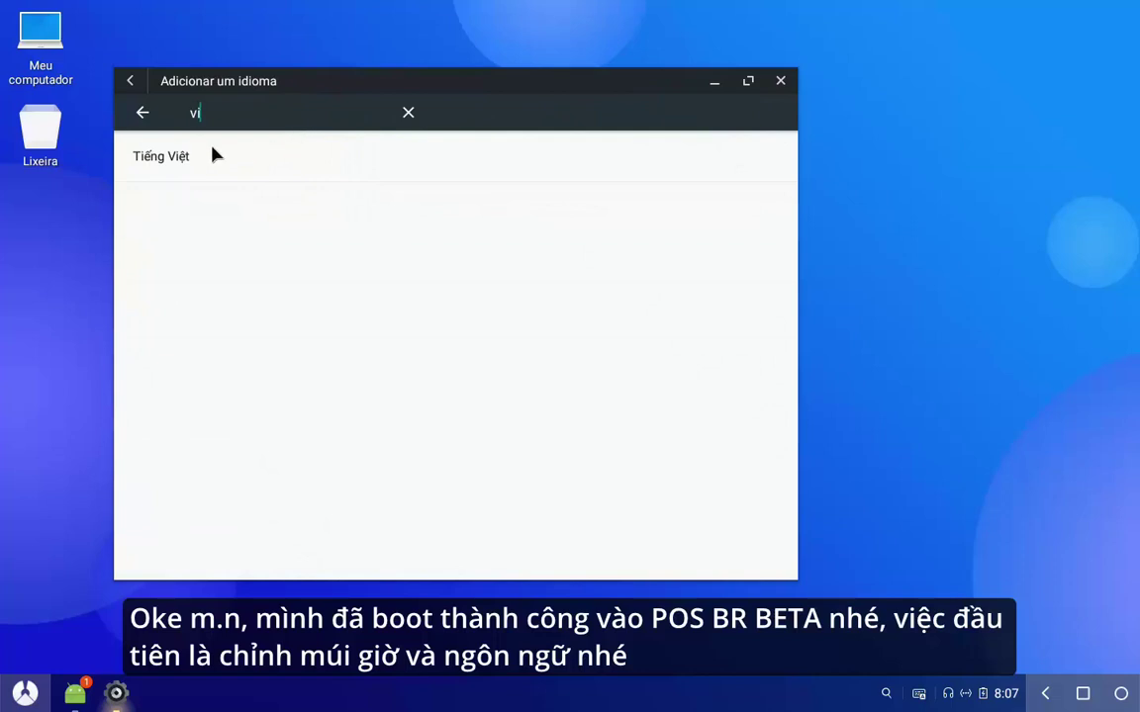
click(216, 174)
drag(757, 211, 767, 156)
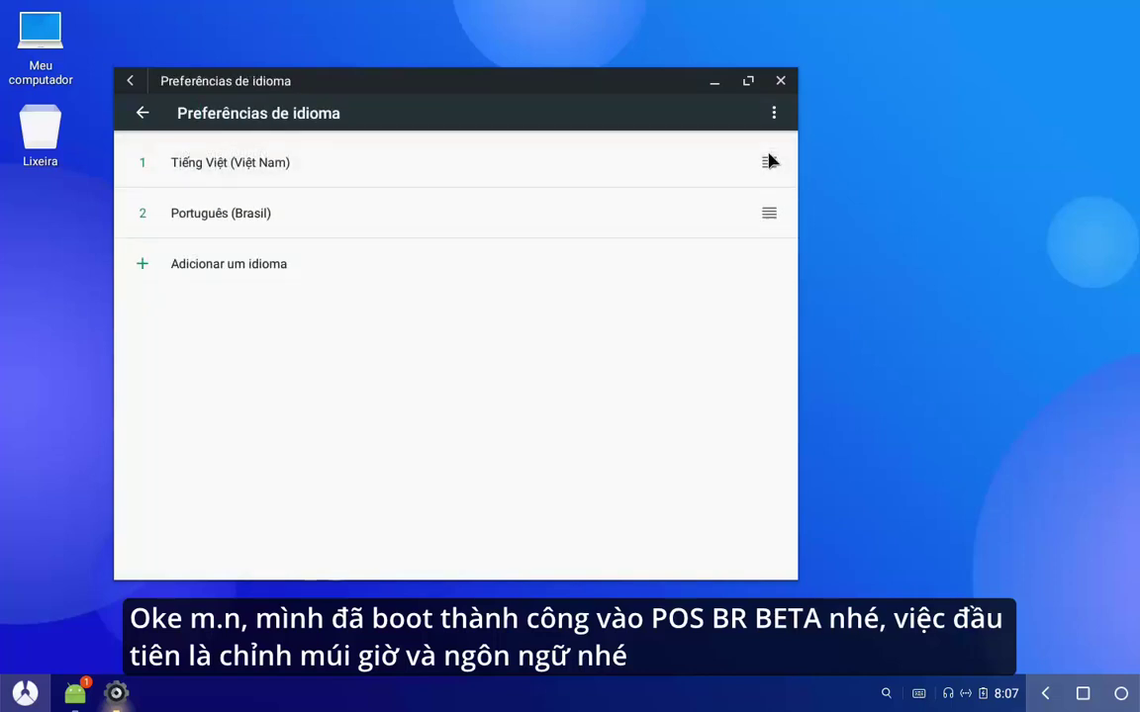
click(142, 112)
click(141, 113)
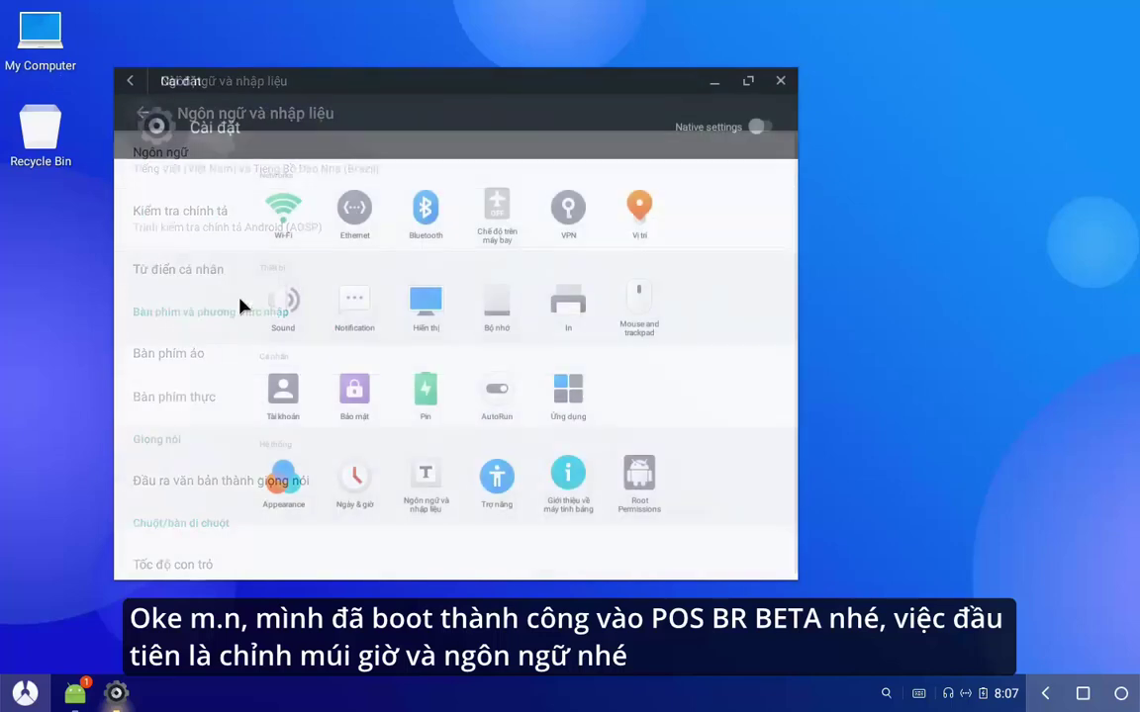
- Set the system time zone to Bangkok (GMT+07:00) in the date and time settings and close the settings
click(358, 473)
click(280, 339)
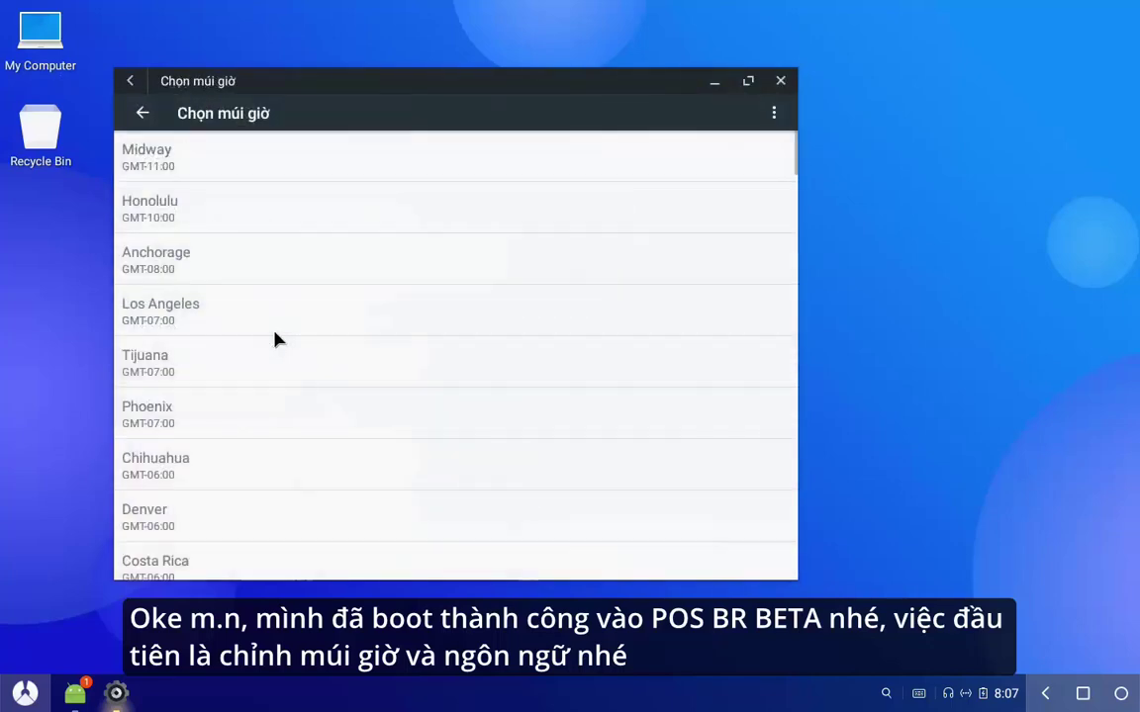
scroll(275, 338, down, 5)
scroll(275, 338, down, 20)
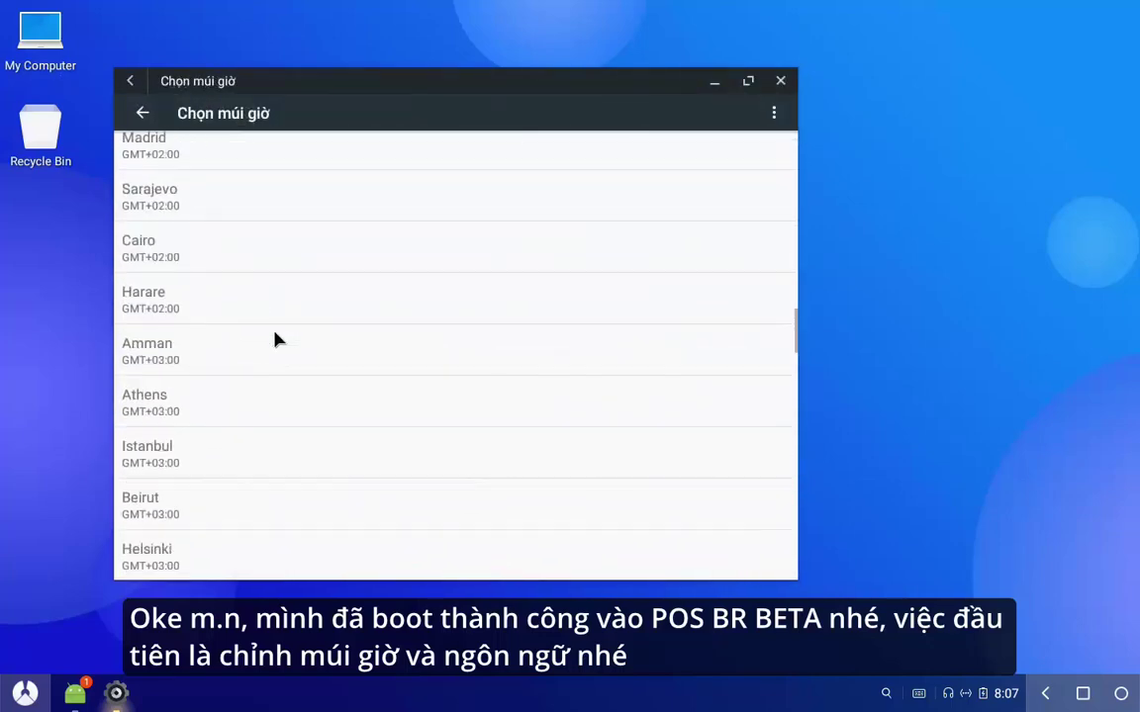
scroll(275, 340, down, 2)
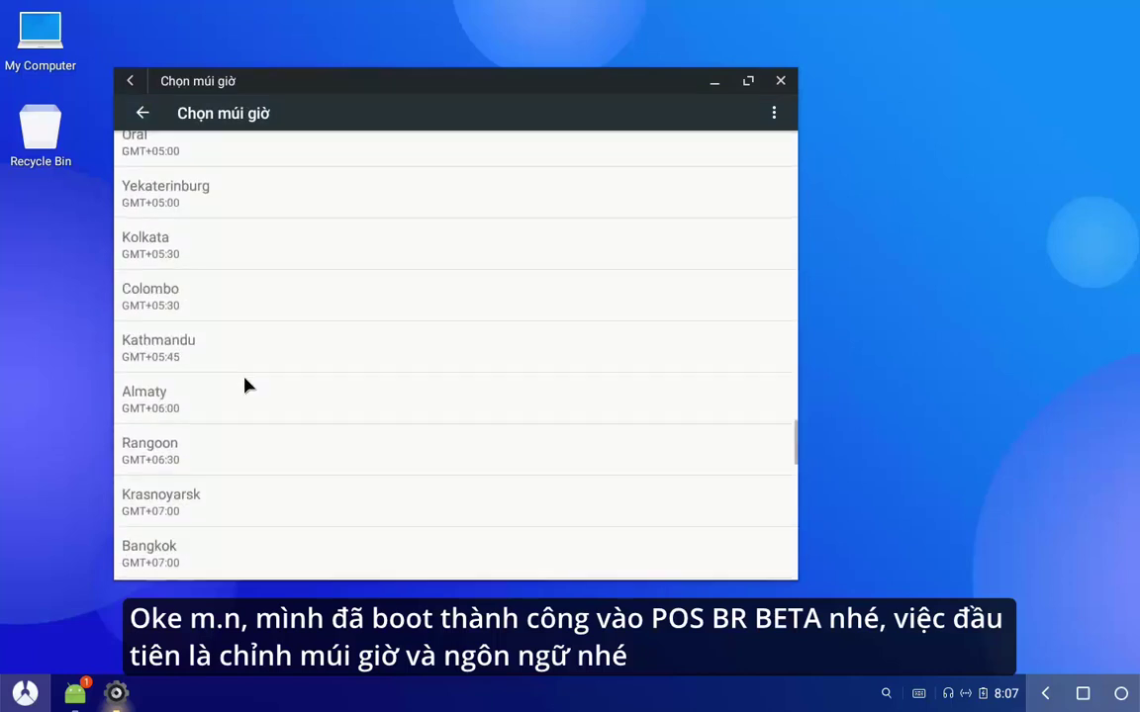
click(207, 557)
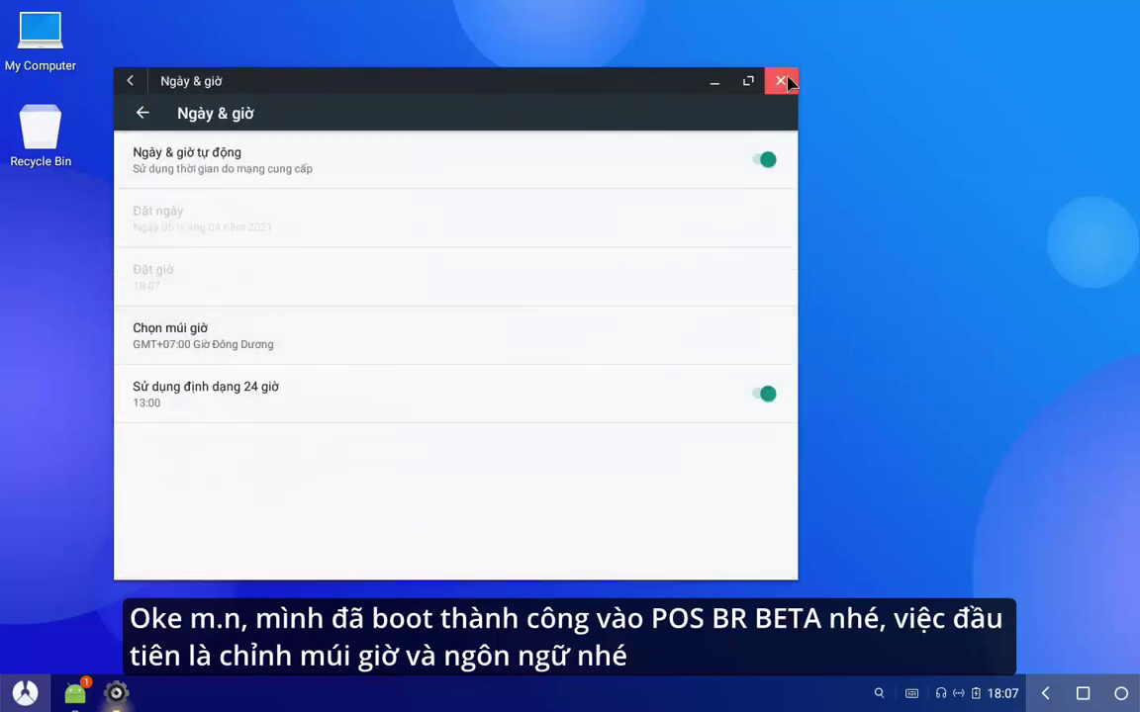
click(784, 81)
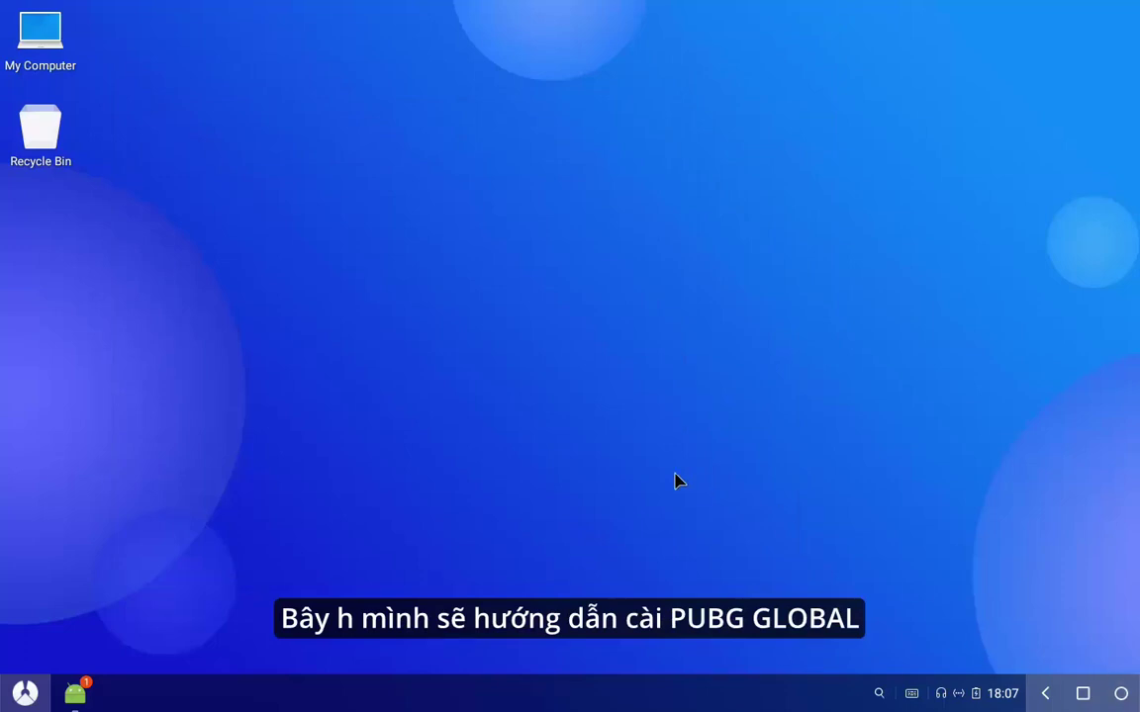
- Switch to Chrome and replace the Rec. screen recorder download page with an empty new tab
click(25, 693)
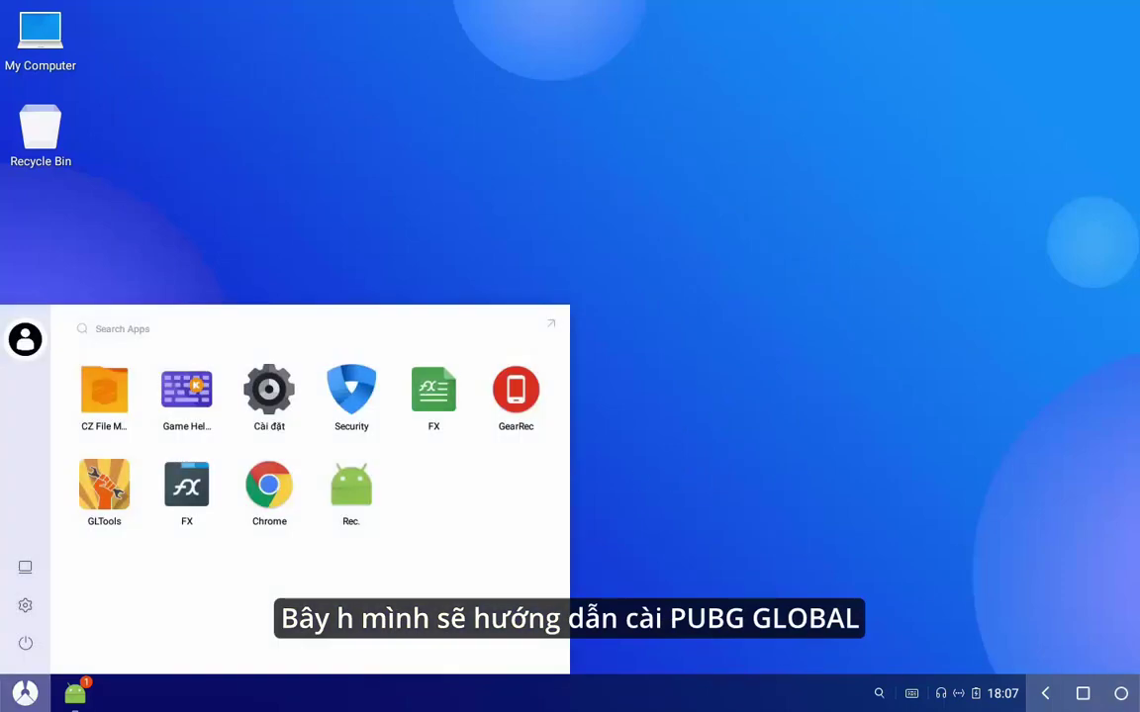
click(269, 485)
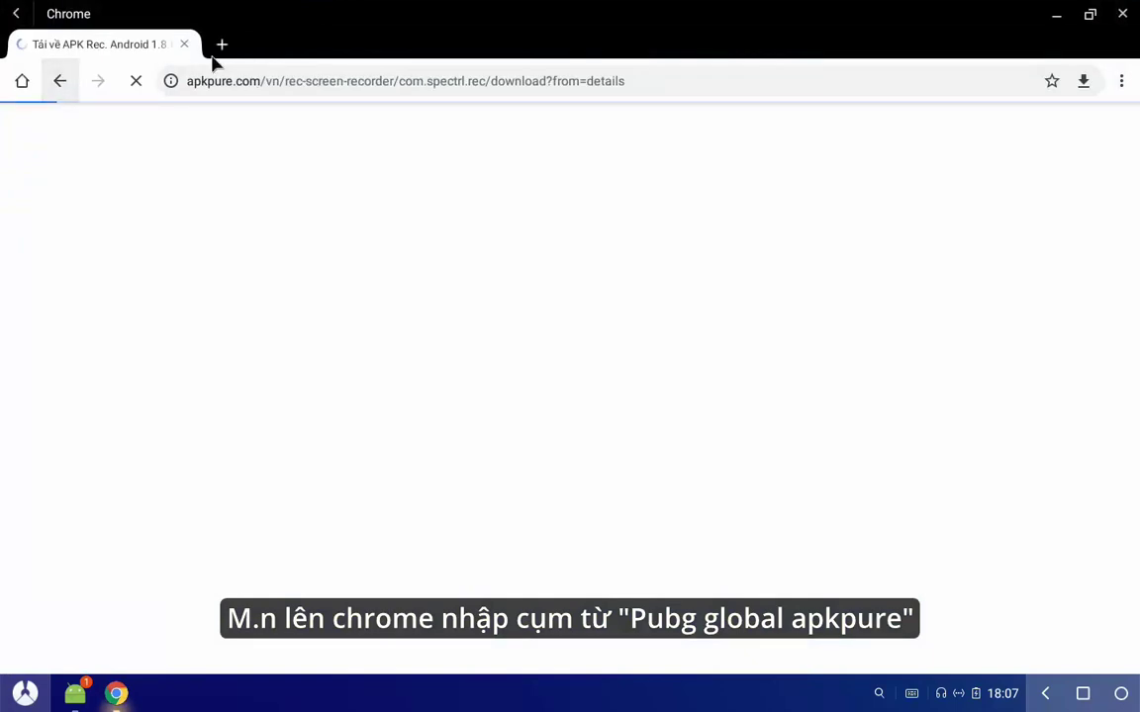
click(222, 44)
click(183, 45)
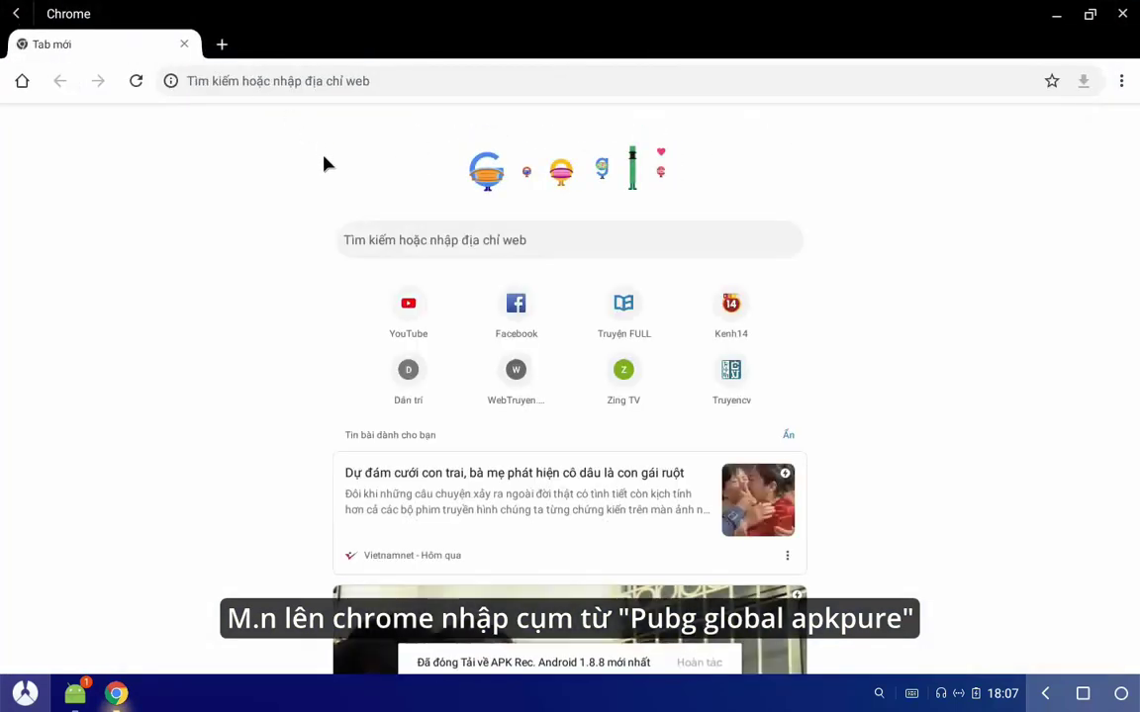
- Search the web for "pubg global apkpure"
click(438, 246)
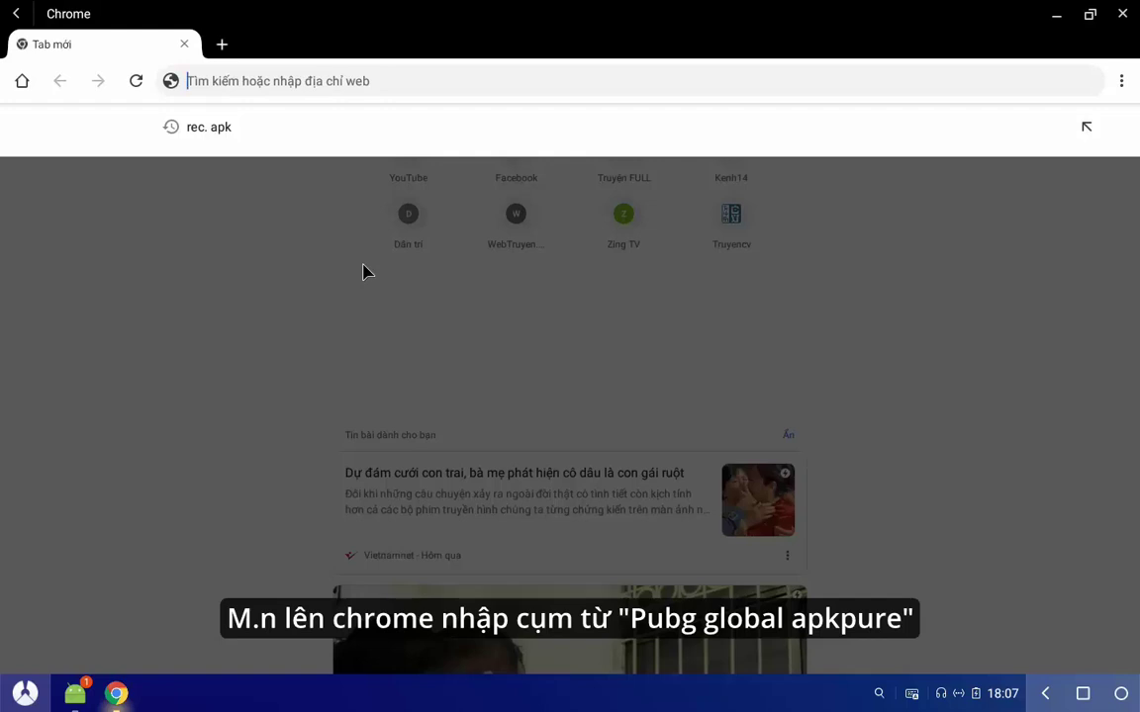
text(pubg glo)
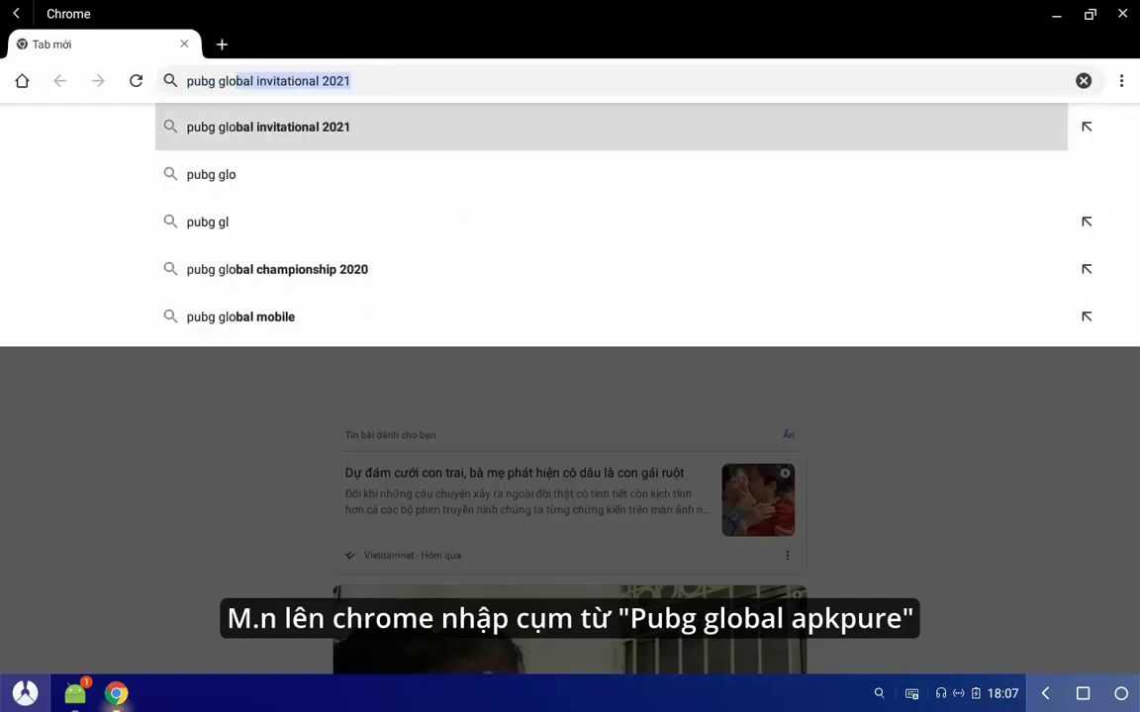
text(bal apkpur)
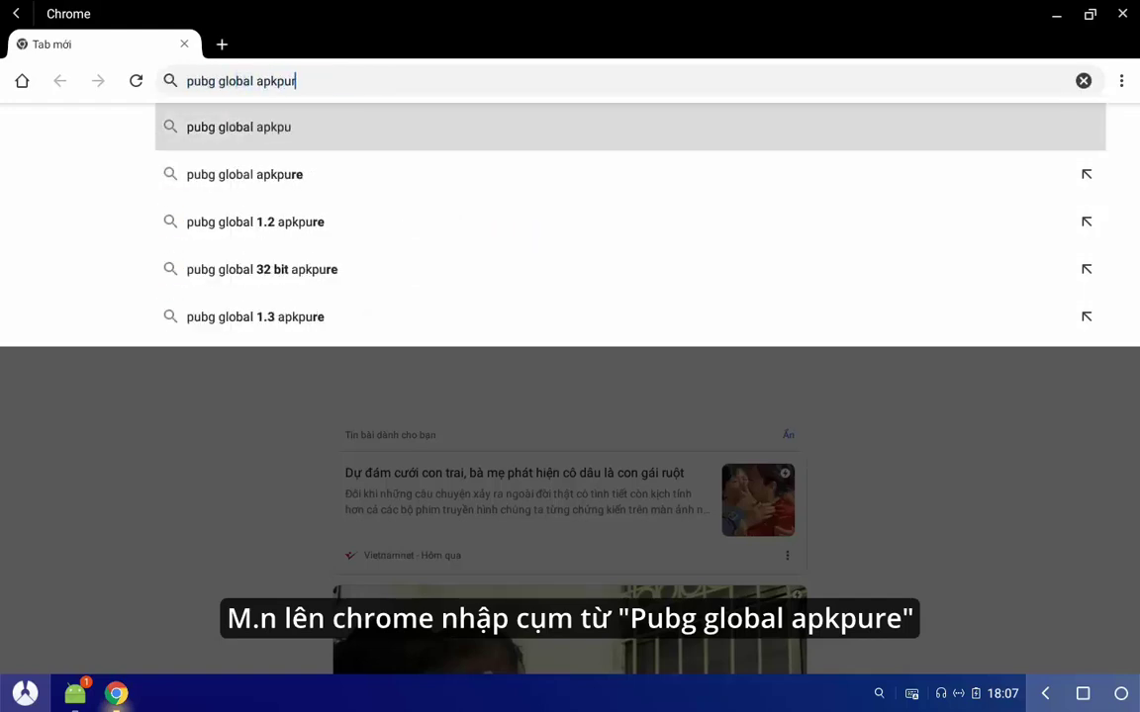
text(e)
key(Return)
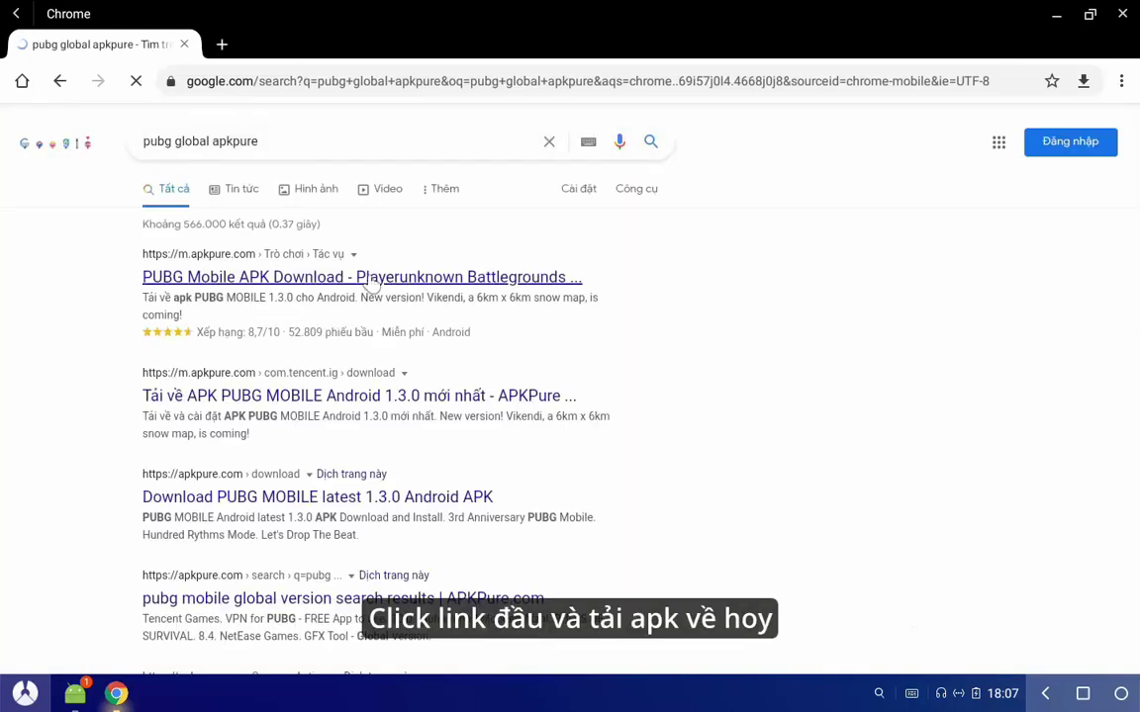
- Download the PUBG MOBILE 1.3.0 APK from its APKPure page and agree to keep the file
click(277, 280)
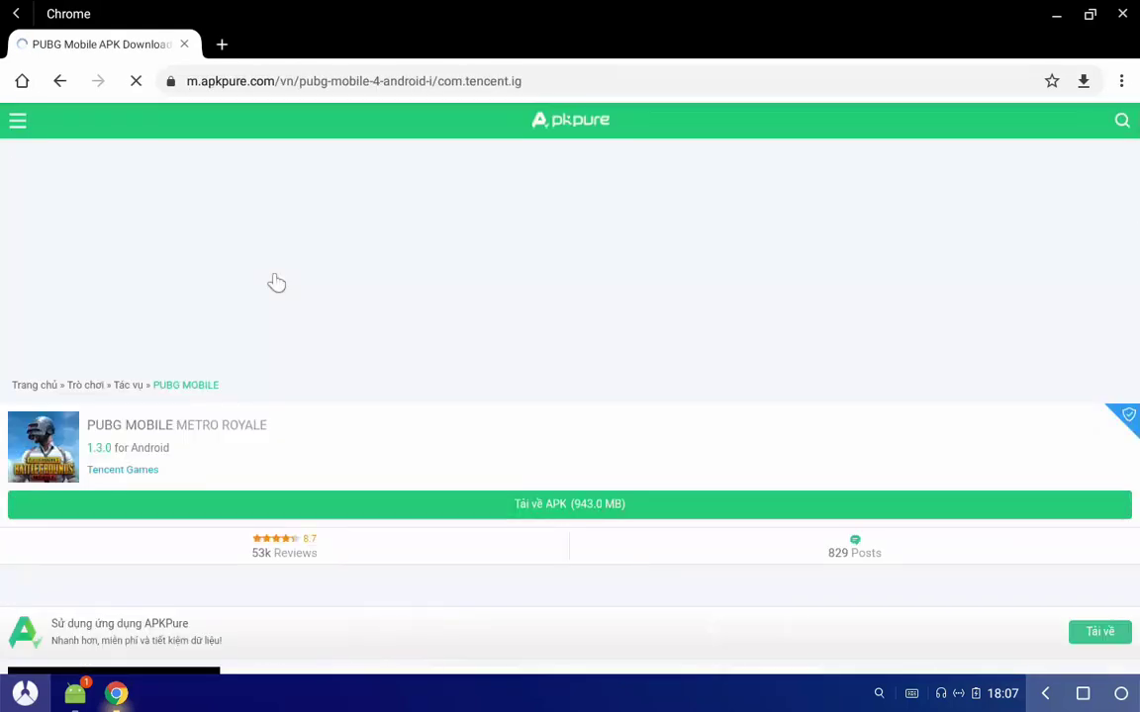
click(523, 513)
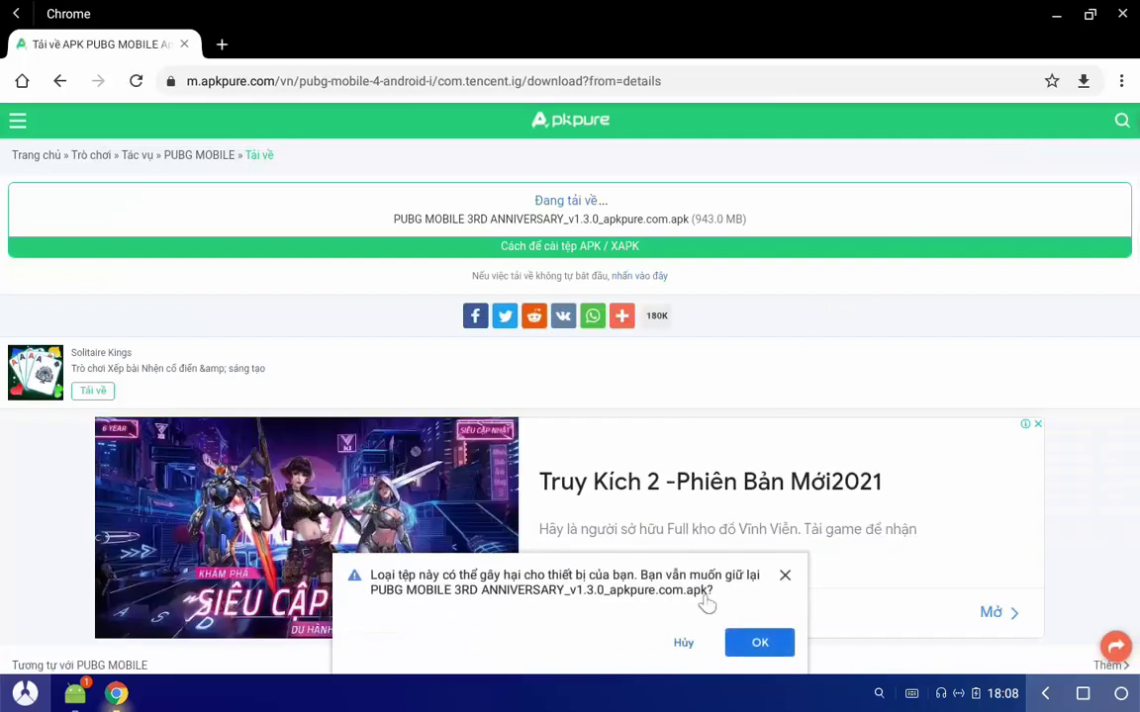
click(763, 653)
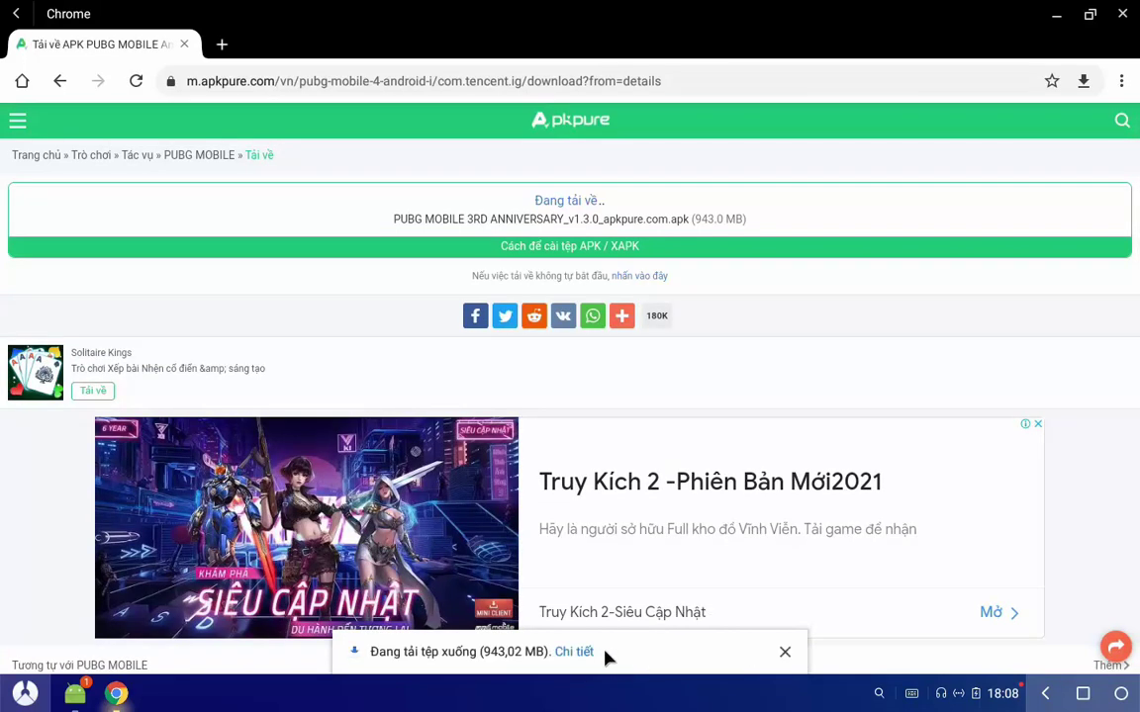
- Install PUBG MOBILE from the downloaded APK in Chrome's downloads list and close the package installer
click(574, 652)
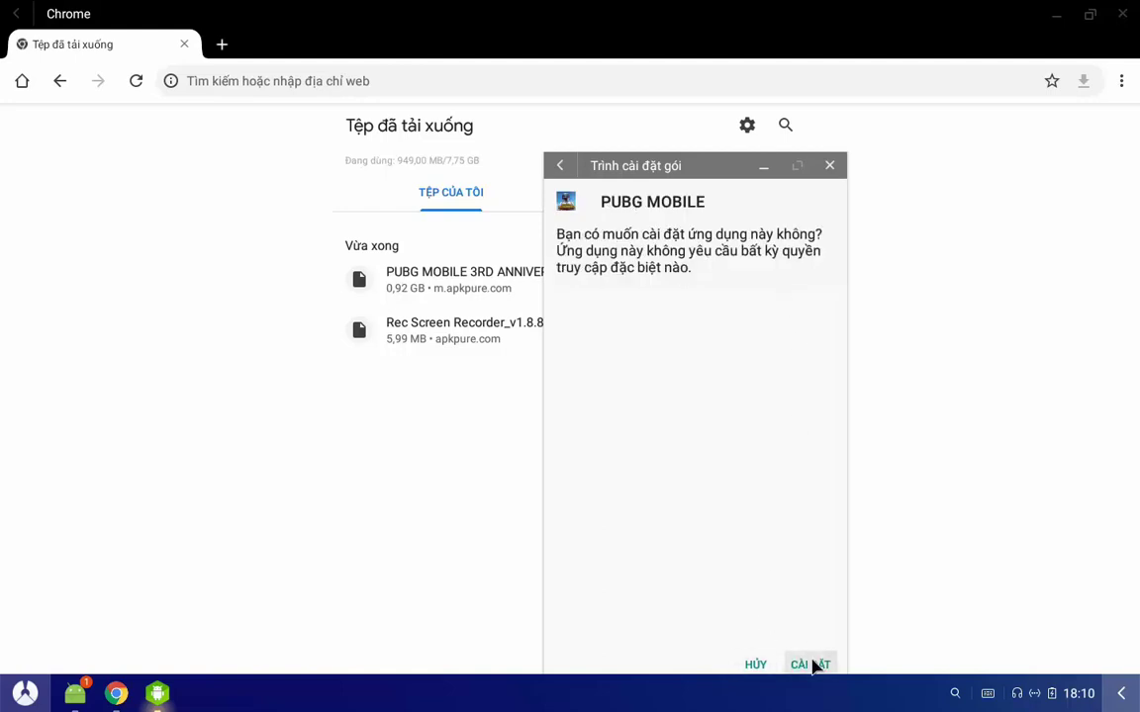
click(811, 665)
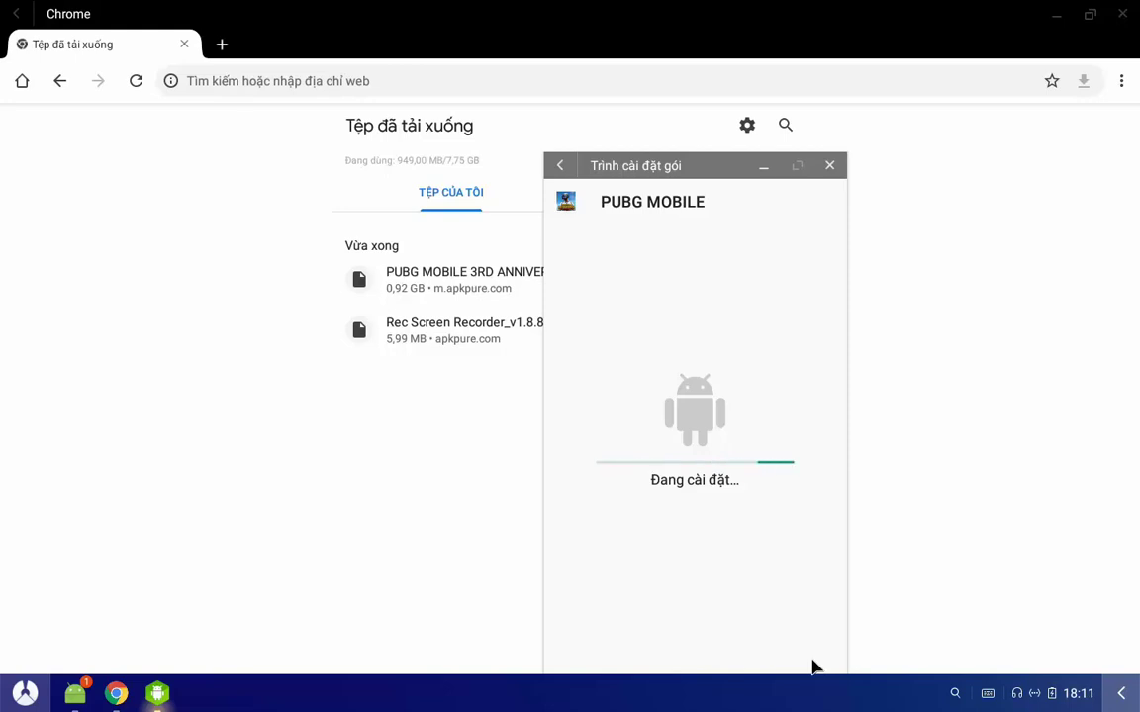
click(829, 165)
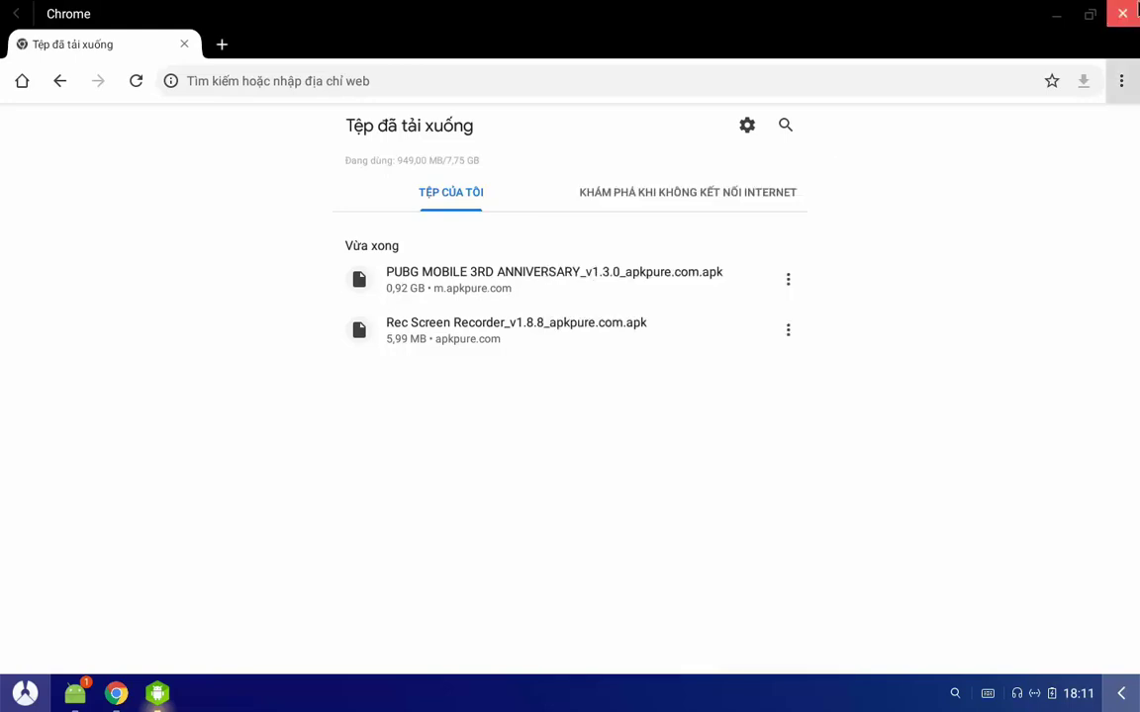
- Close Chrome and launch the installed PUBG MOBILE app
key(Escape)
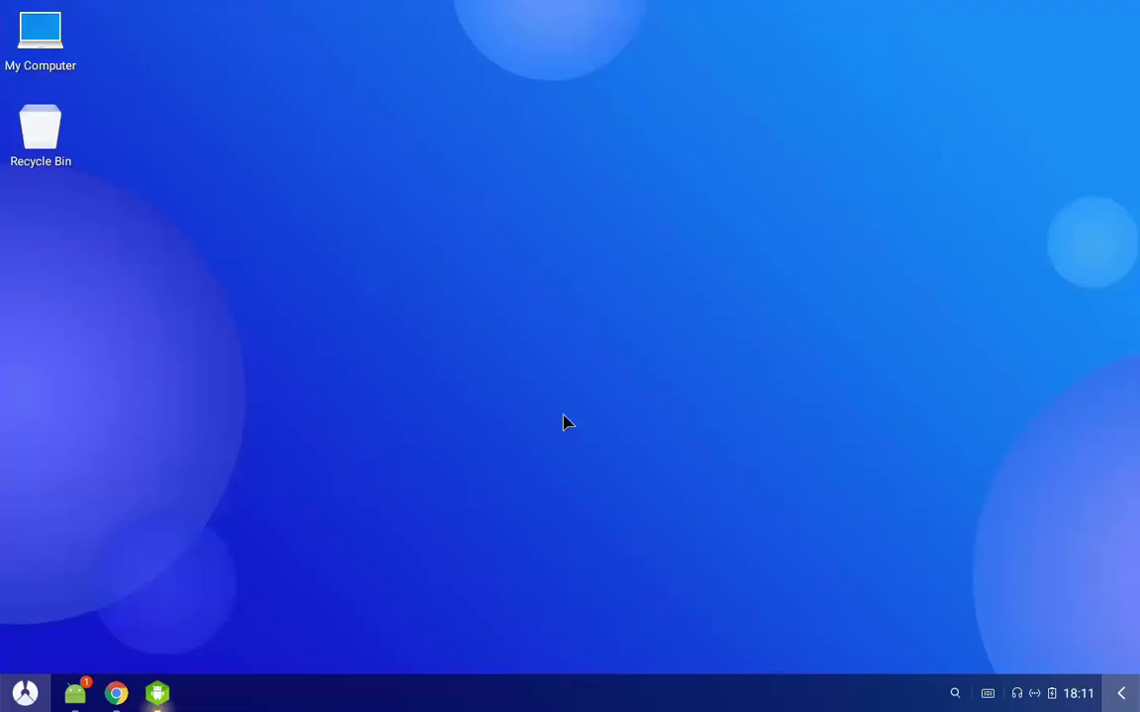
right_click(126, 699)
click(113, 643)
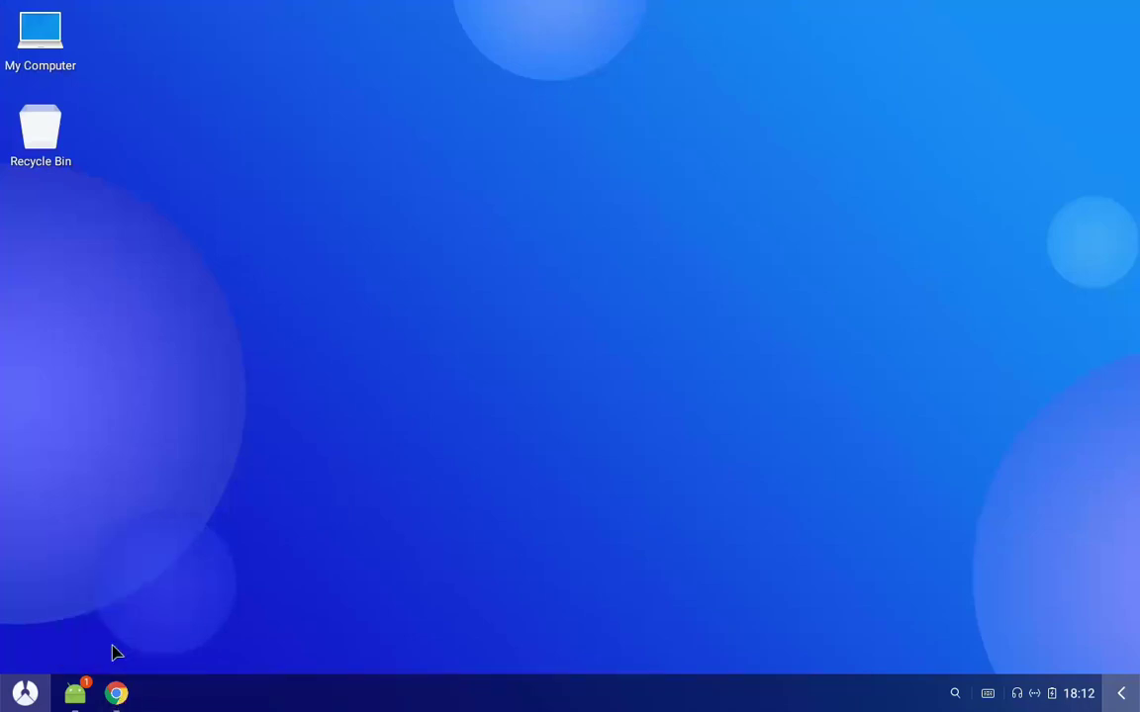
click(23, 692)
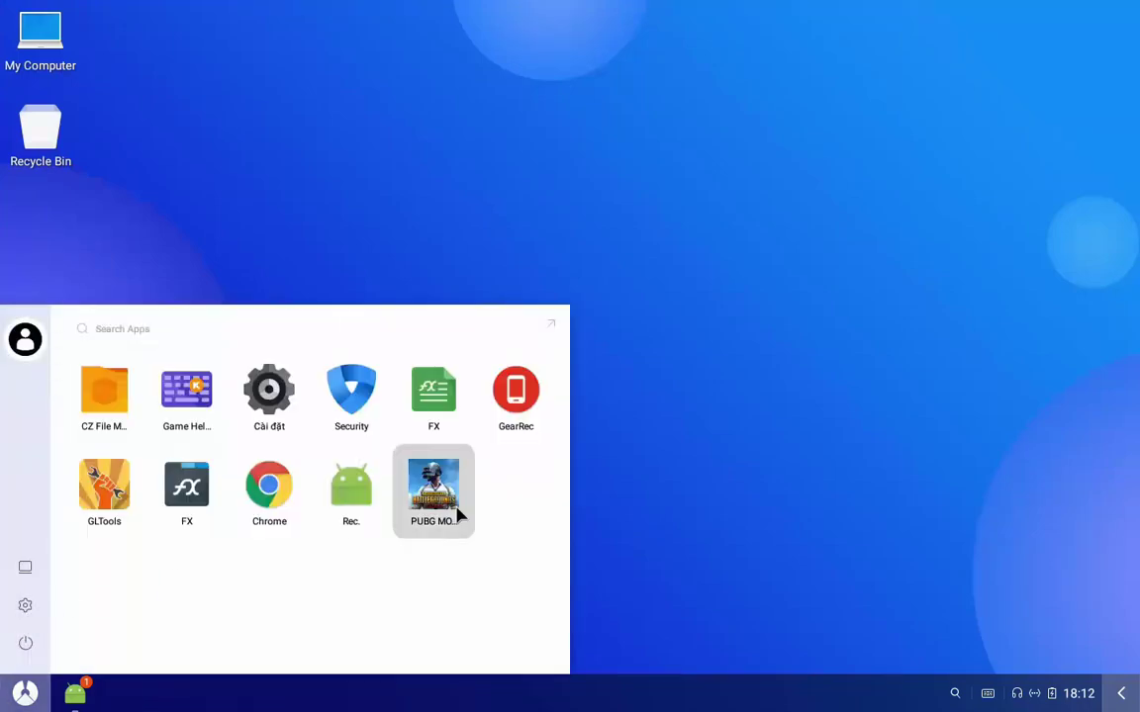
click(435, 494)
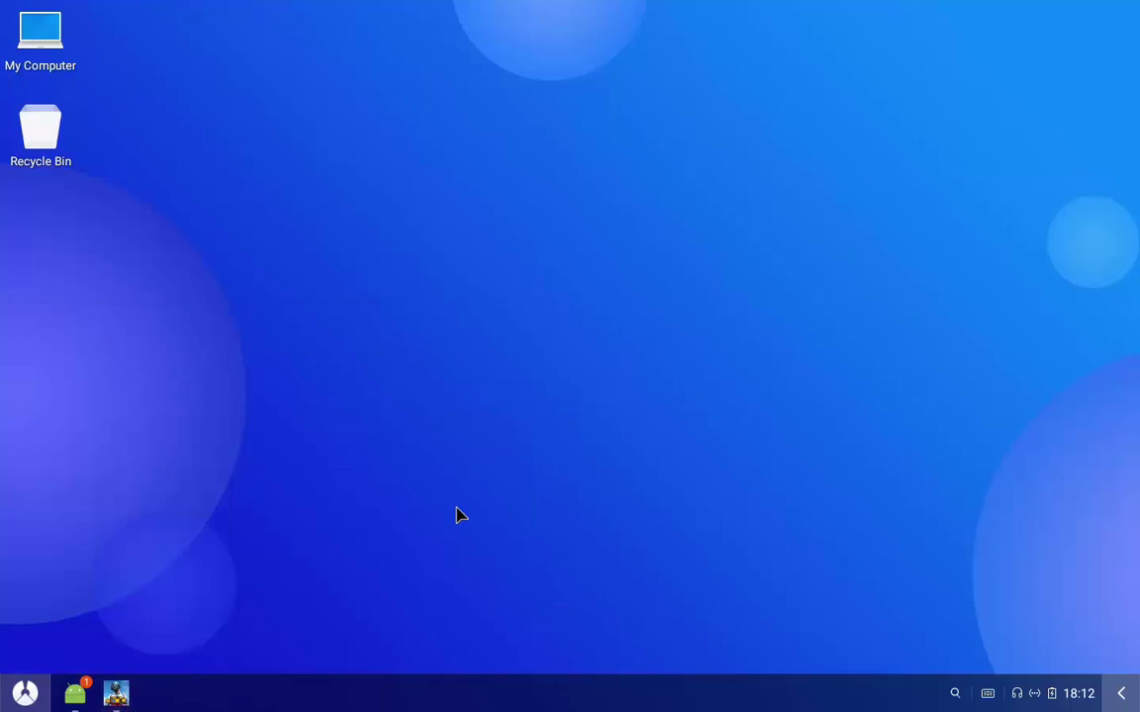